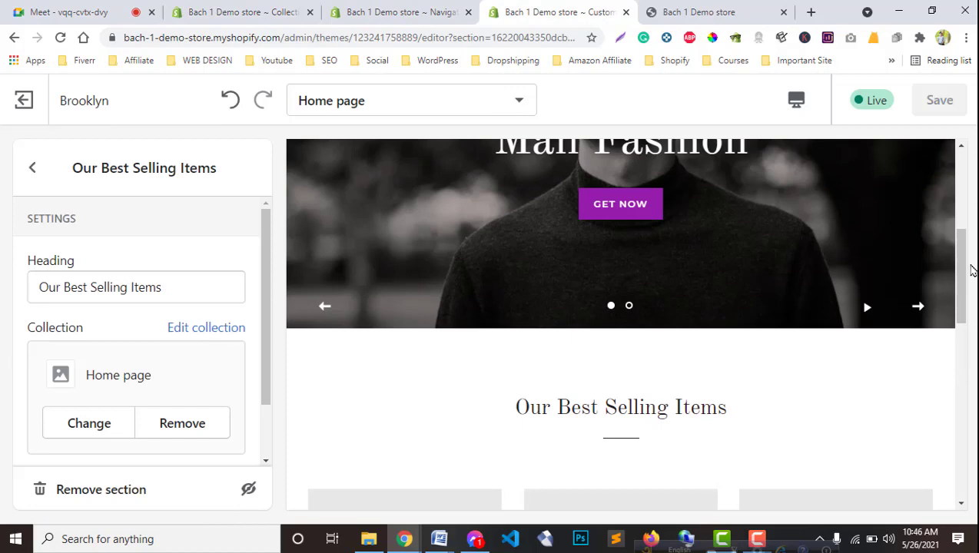
pyautogui.scroll(5, 973, 271)
pyautogui.hotkey('ctrl', '1')
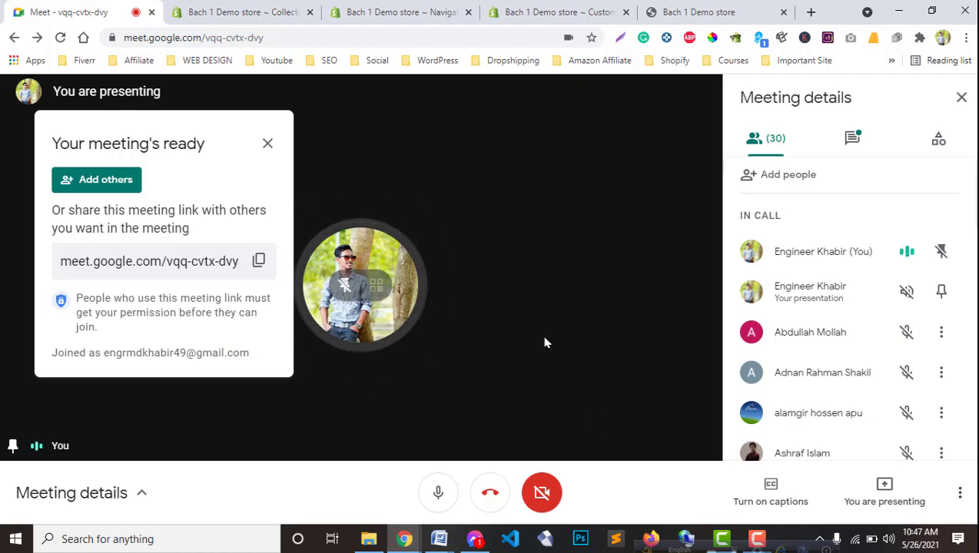
pyautogui.click(390, 9)
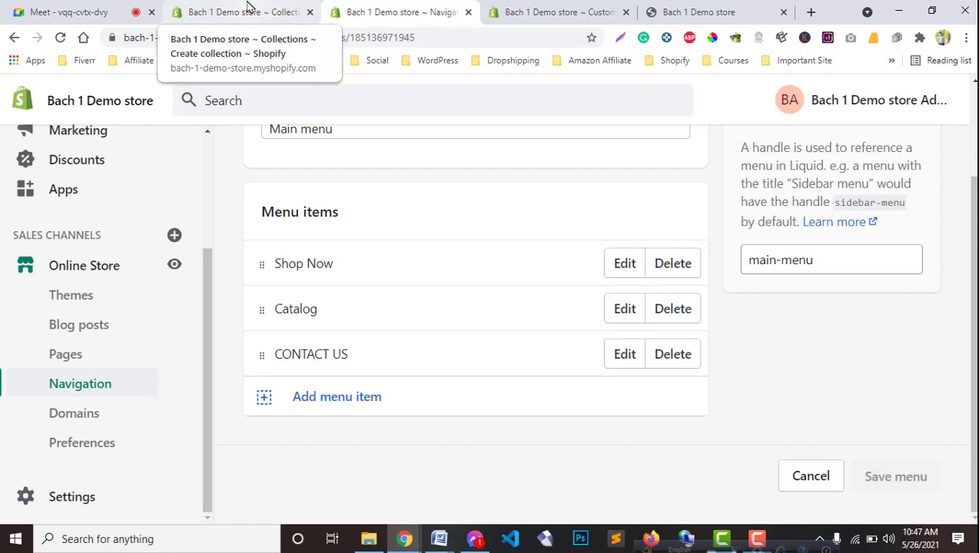
# Switch to the blank collection form and leave it for the store's Collections list
pyautogui.click(248, 9)
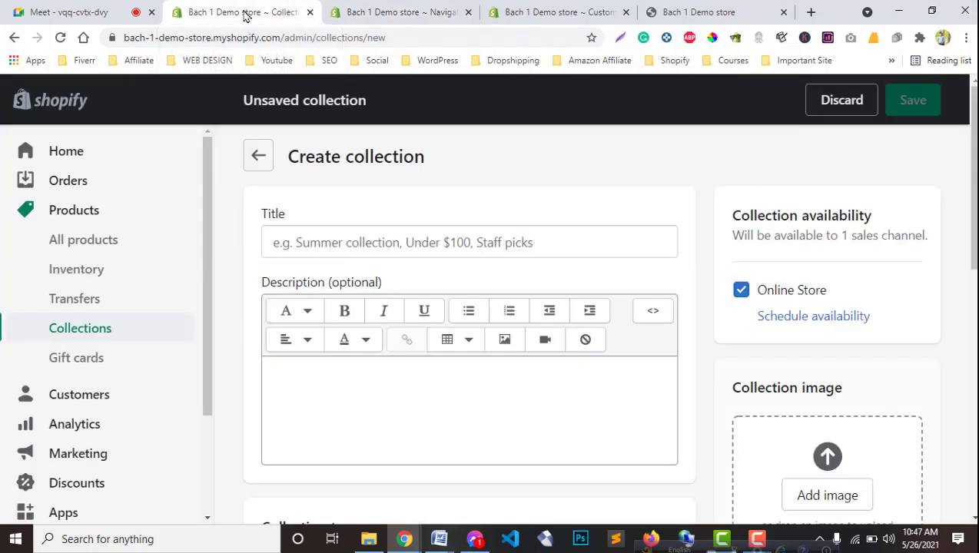
pyautogui.click(455, 241)
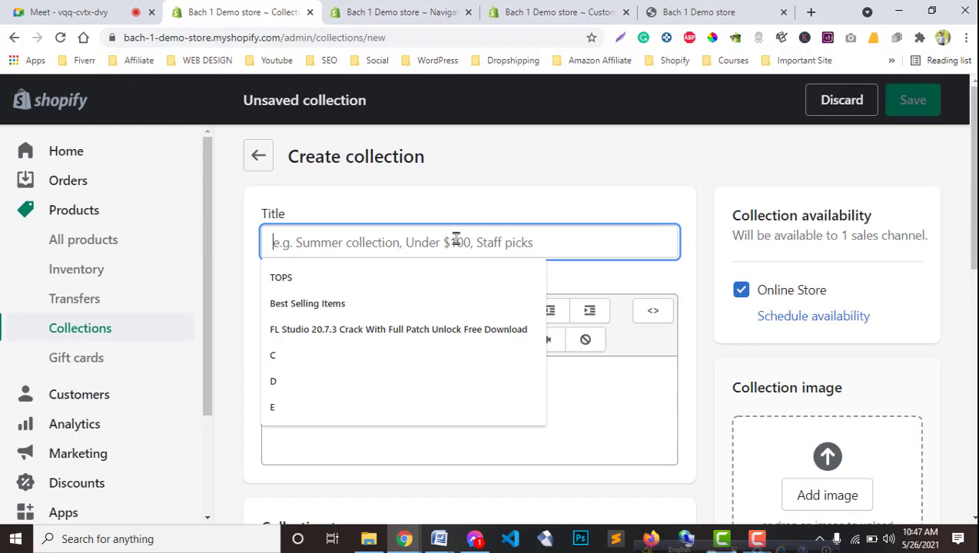
pyautogui.click(263, 163)
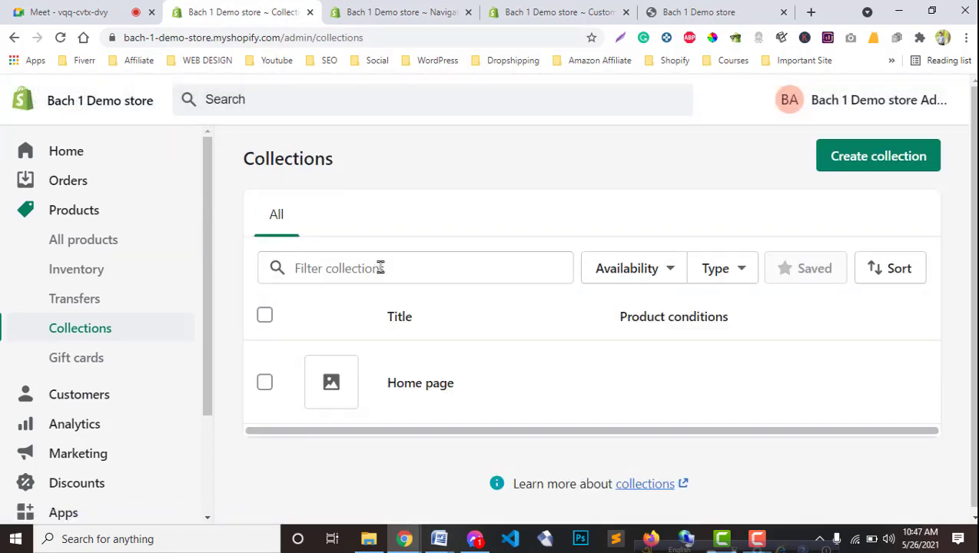
pyautogui.click(73, 11)
pyautogui.click(218, 8)
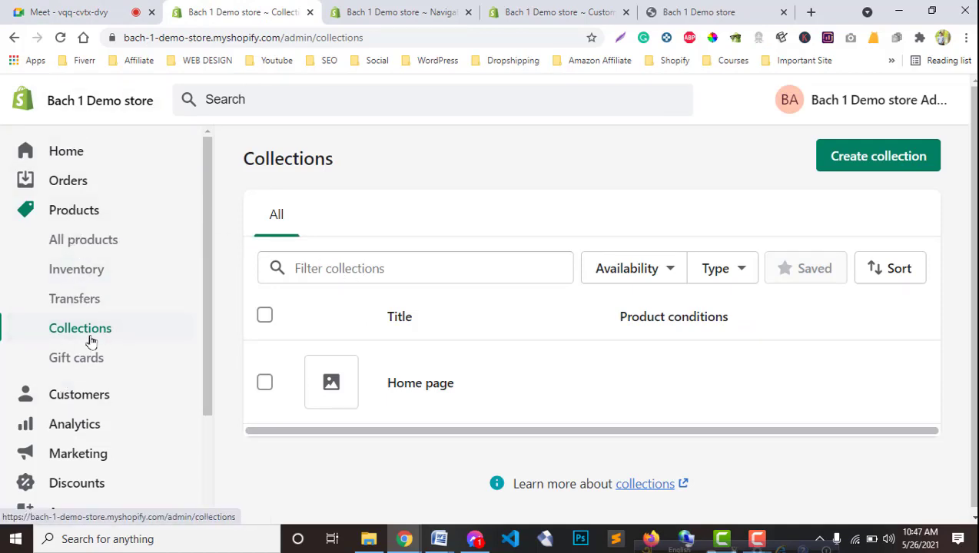
# Start a new collection and title it "Man Fashion"
pyautogui.click(857, 161)
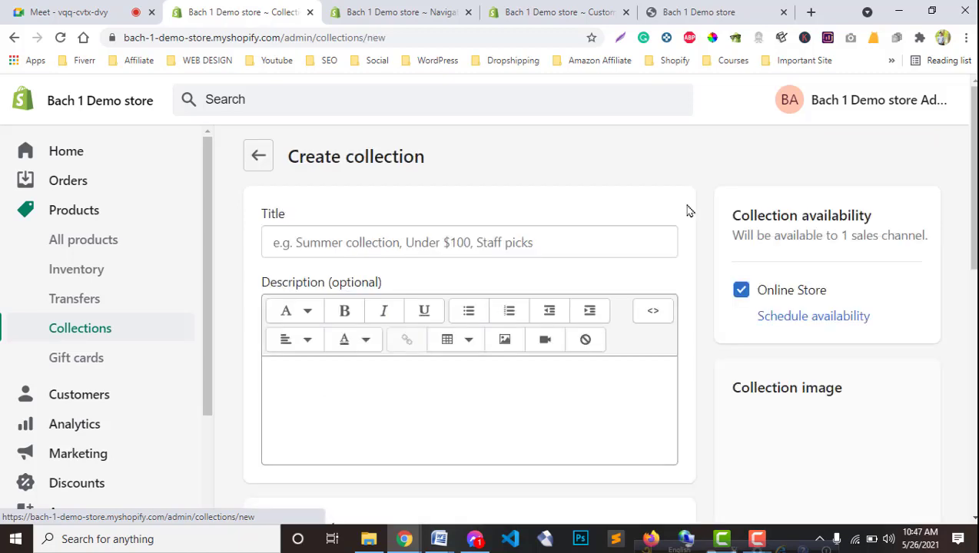
pyautogui.click(330, 243)
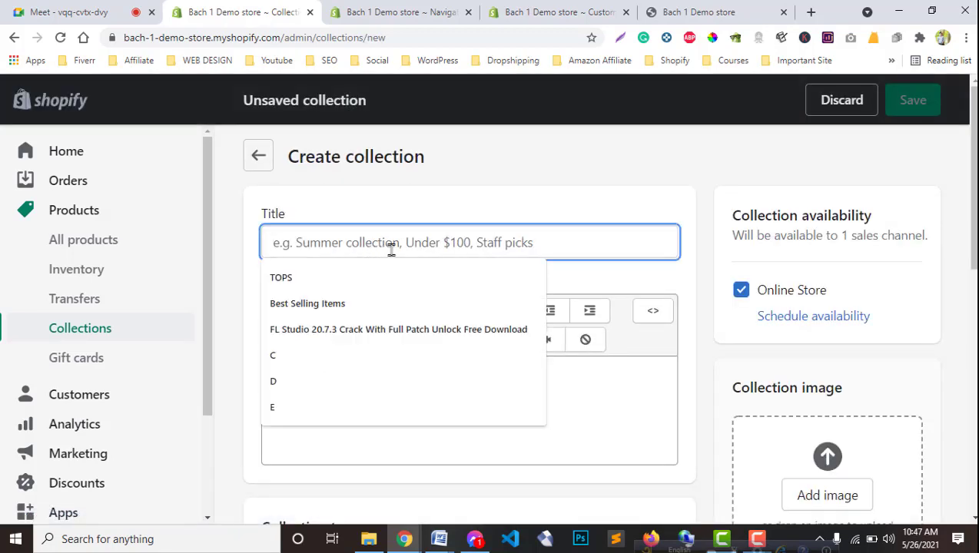
pyautogui.write('Man Fashion')
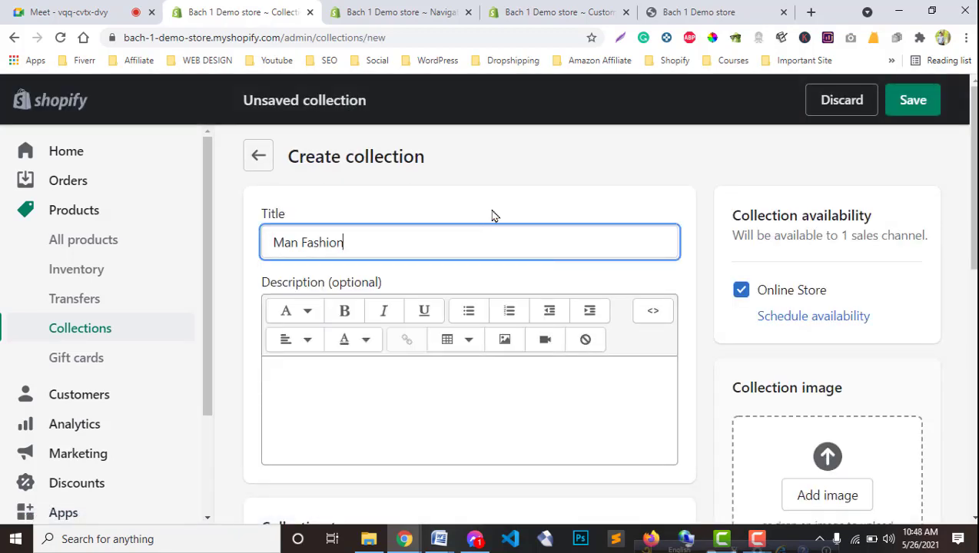
pyautogui.click(516, 197)
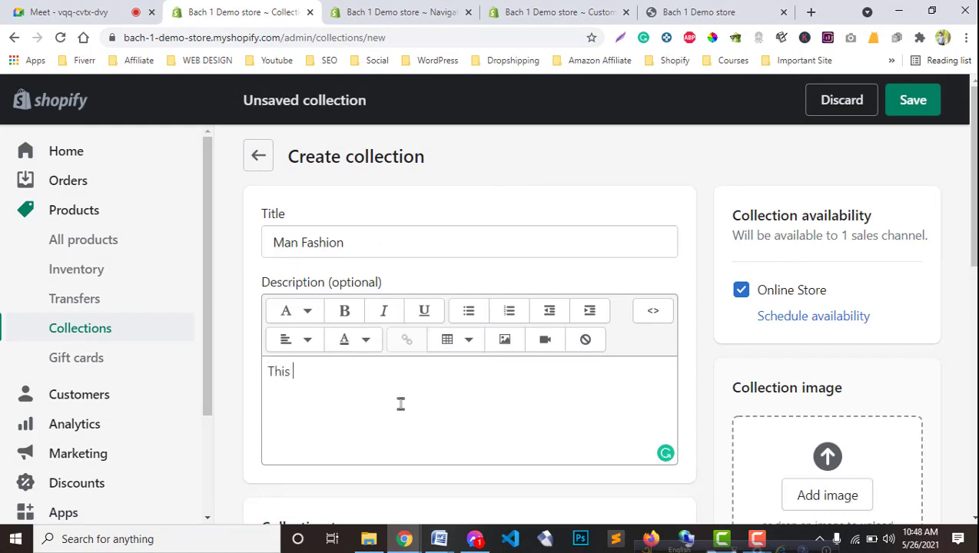
# Write the collection description "This collection is for man's fashion."
pyautogui.write('olle')
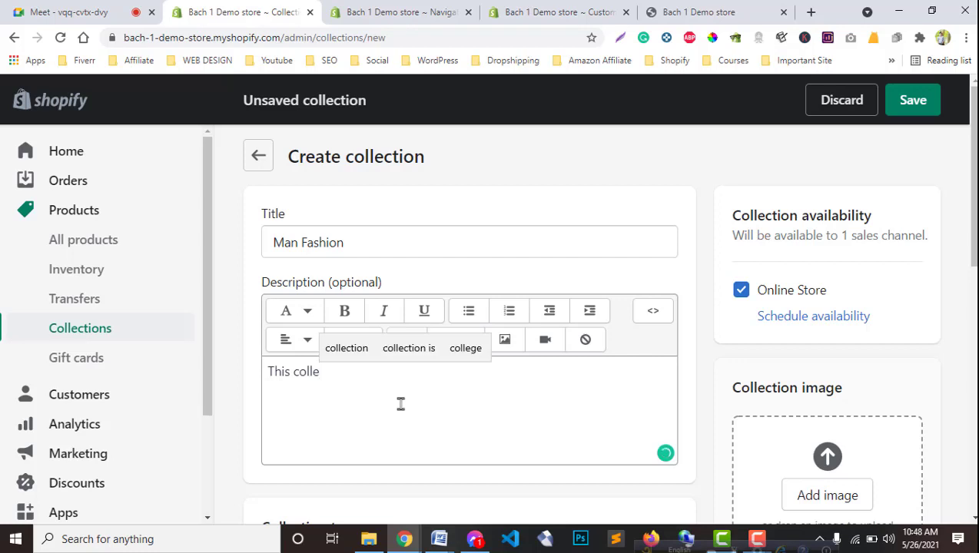
pyautogui.write('ction ')
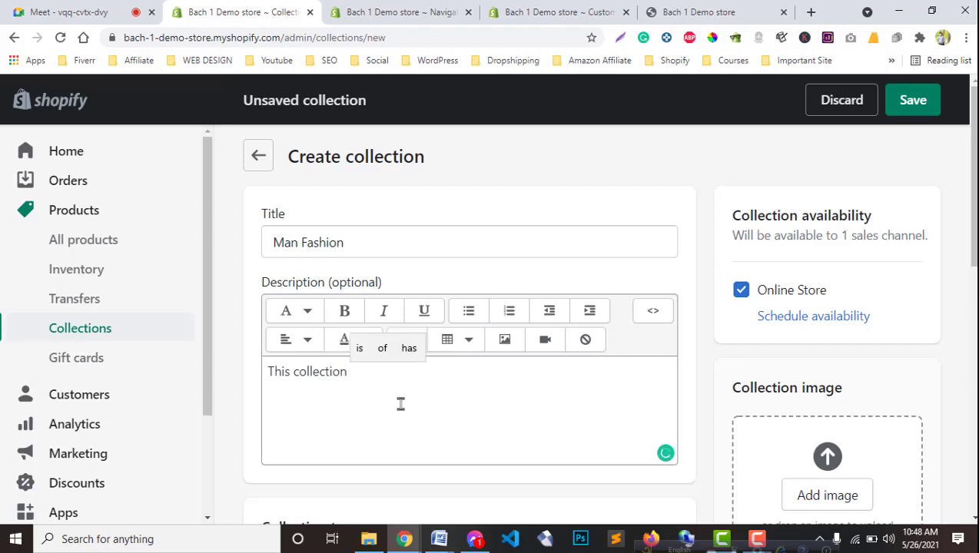
pyautogui.write('is for mans')
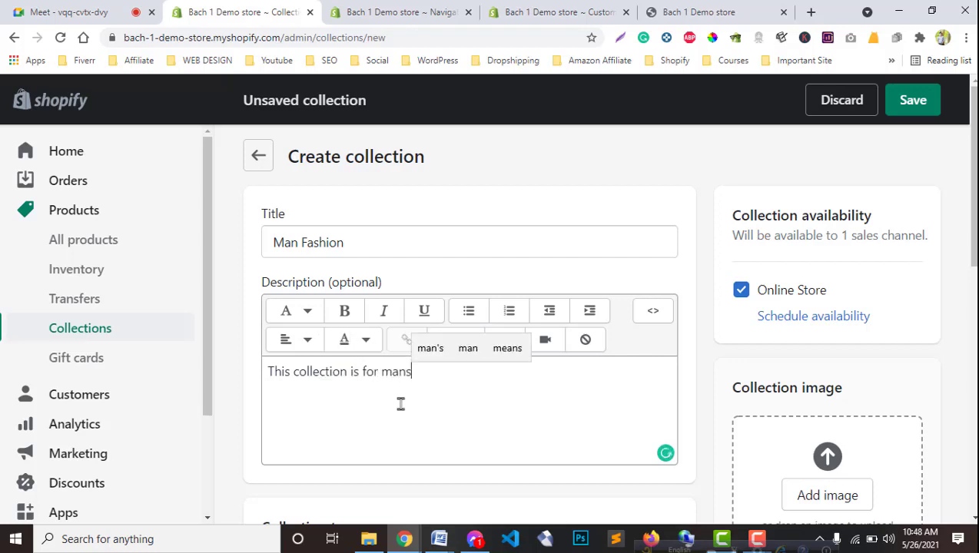
pyautogui.press('BackSpace')
pyautogui.write('s ')
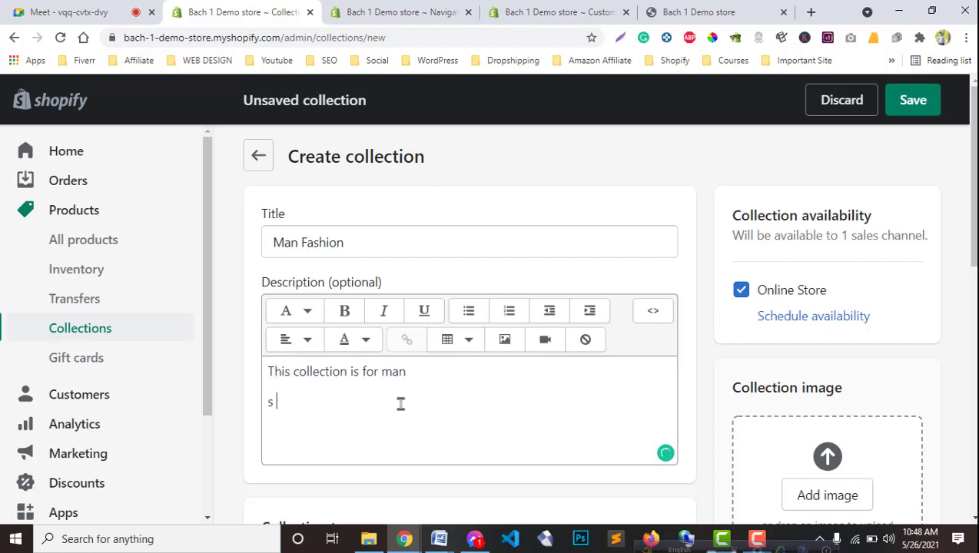
pyautogui.write('n is for man')
pyautogui.press('Return')
pyautogui.write('s')
pyautogui.press('BackSpace')
pyautogui.write("'s ")
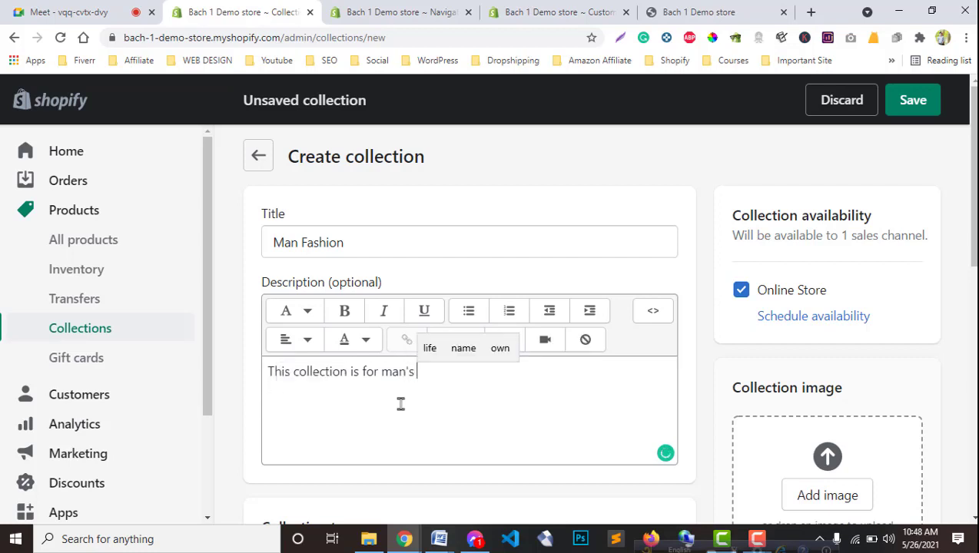
pyautogui.write('fash')
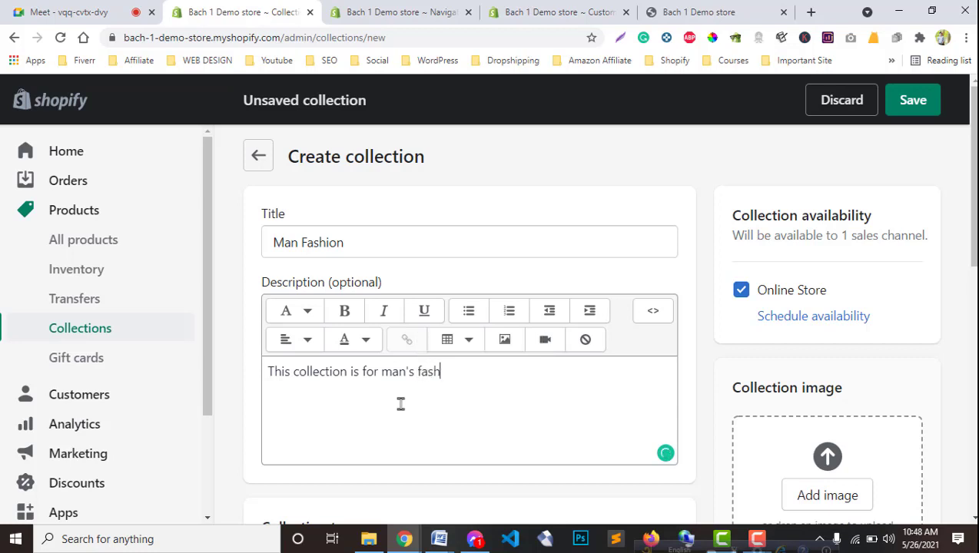
pyautogui.write('ion.')
# Set the automated collection's condition so that the product tag is equal to "men"
pyautogui.scroll(-3, 467, 358)
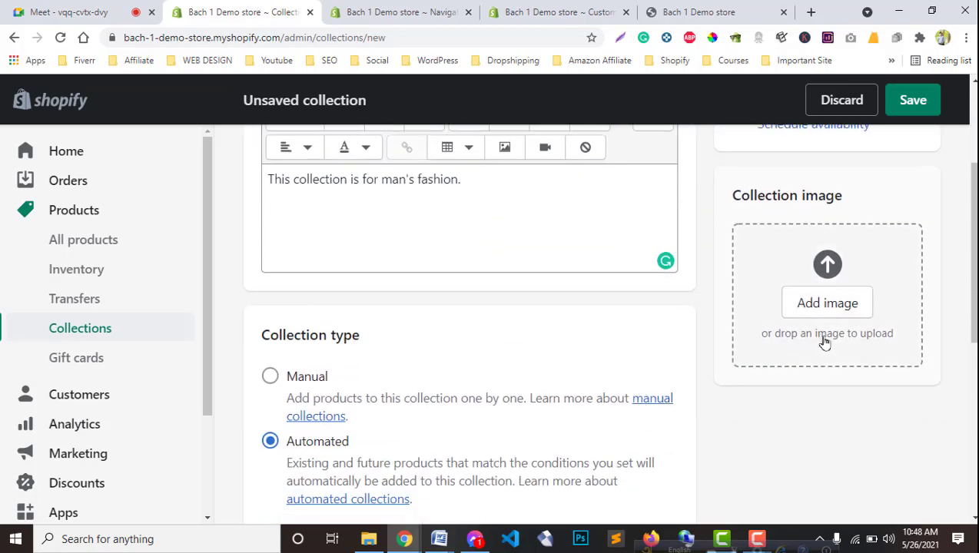
pyautogui.scroll(-1, 442, 362)
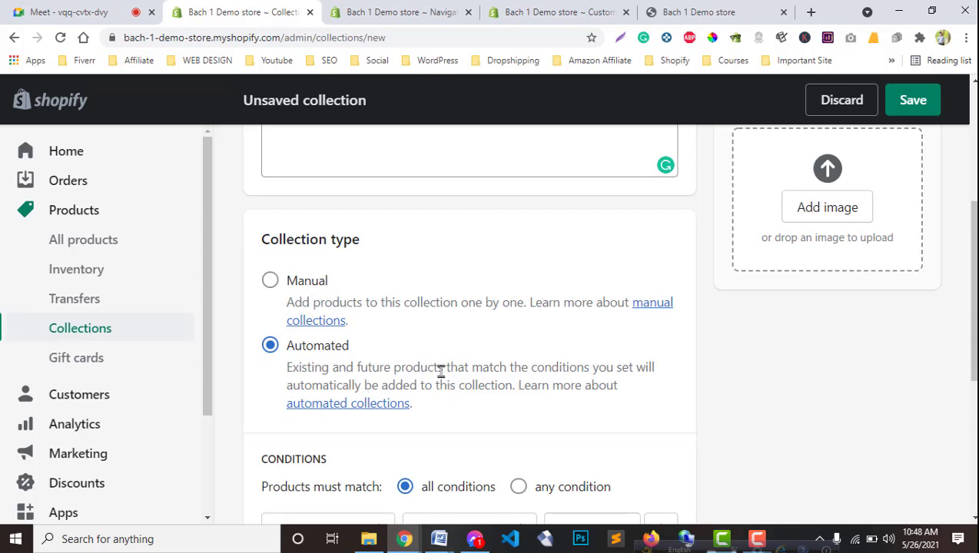
pyautogui.scroll(-1, 442, 371)
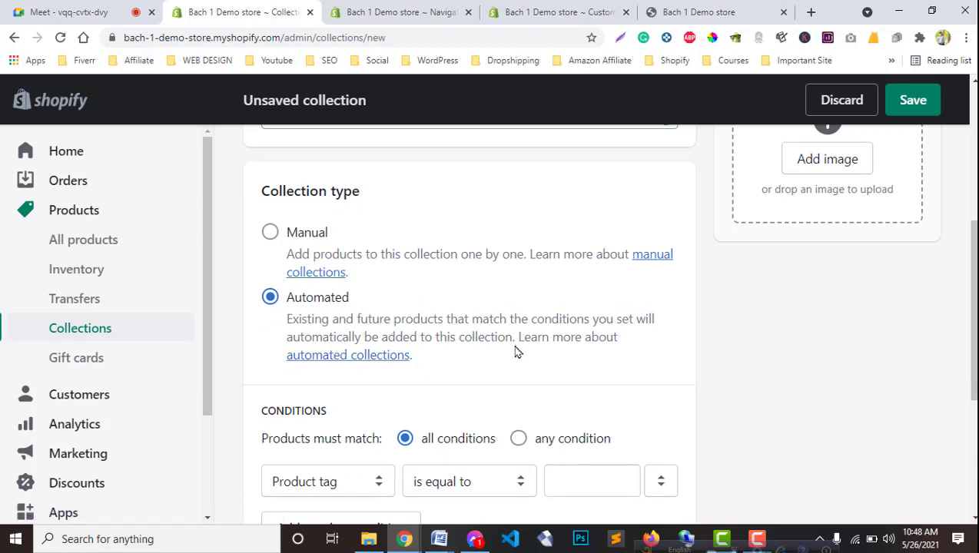
pyautogui.scroll(5, 462, 376)
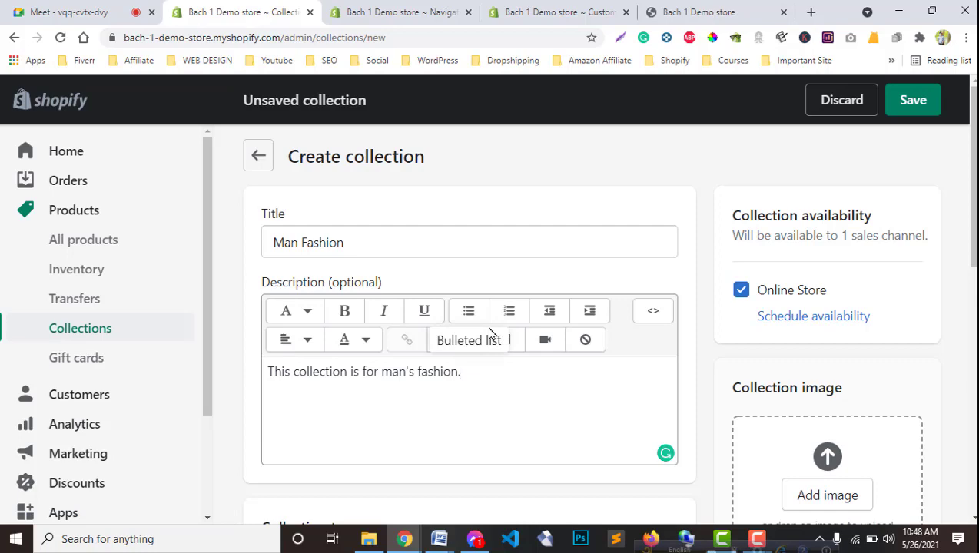
pyautogui.scroll(-4, 490, 331)
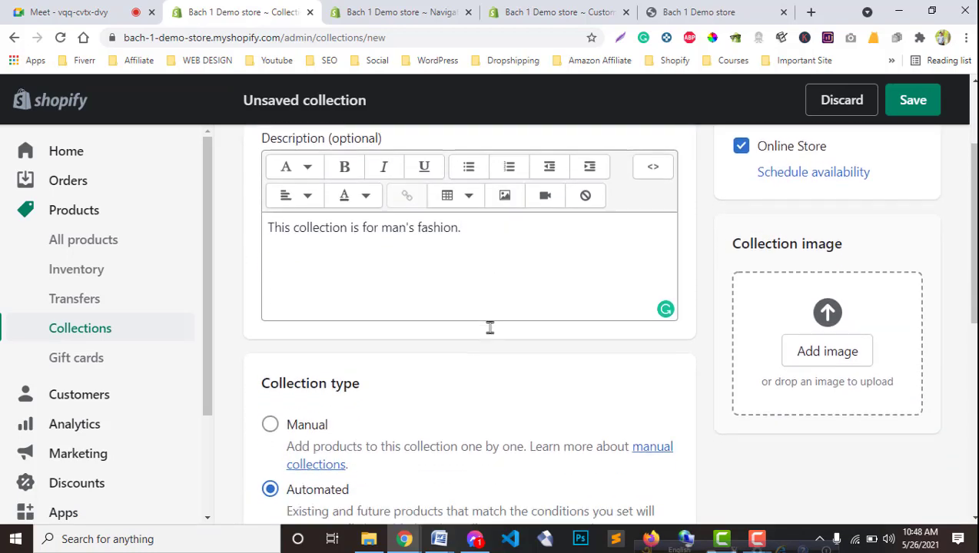
pyautogui.scroll(-2, 361, 369)
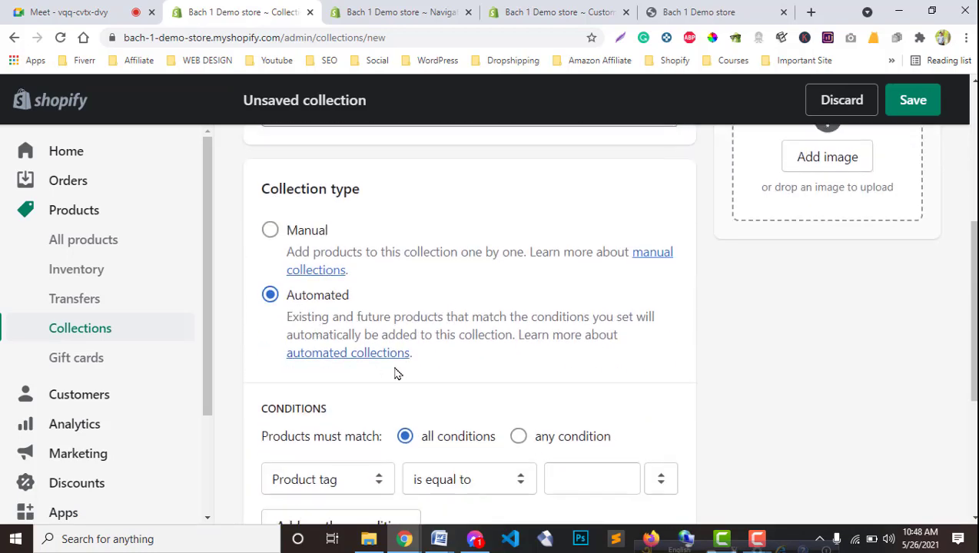
pyautogui.click(571, 338)
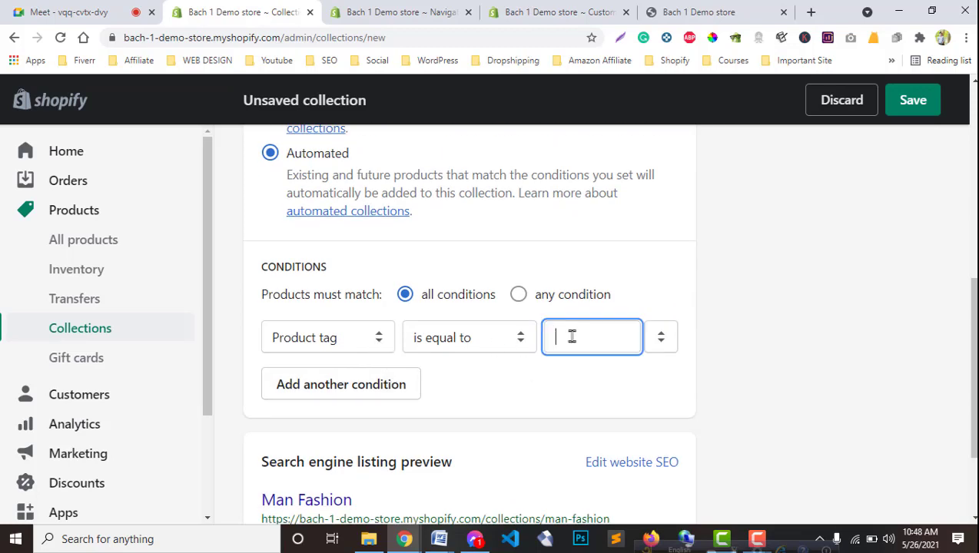
pyautogui.write('men')
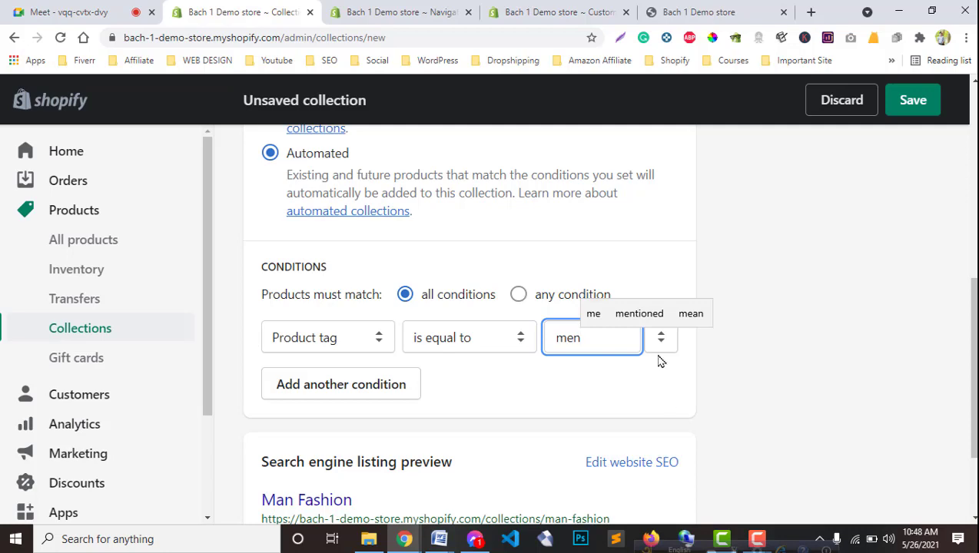
pyautogui.click(800, 318)
# Change the collection type to Manual so products are added one by one
pyautogui.scroll(3, 605, 291)
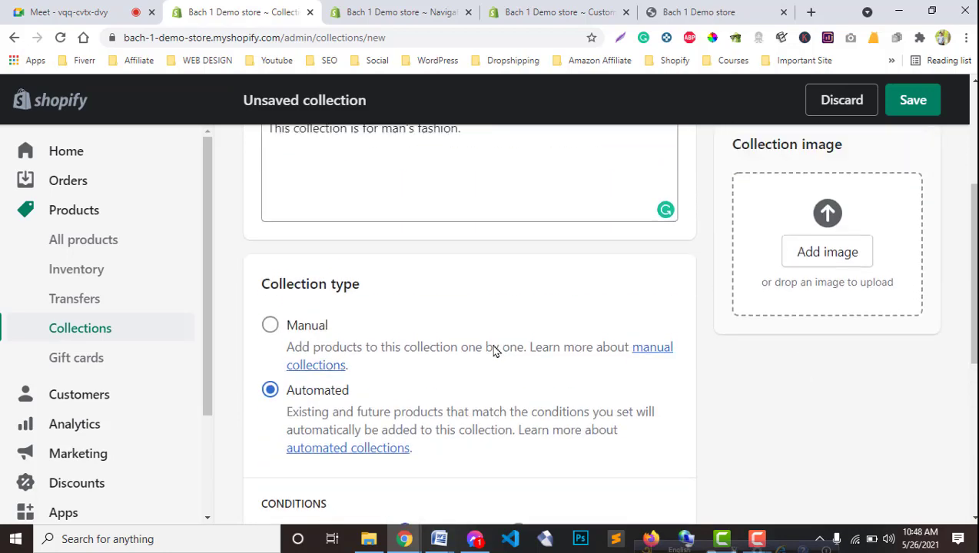
pyautogui.scroll(3, 496, 351)
pyautogui.scroll(-4, 451, 357)
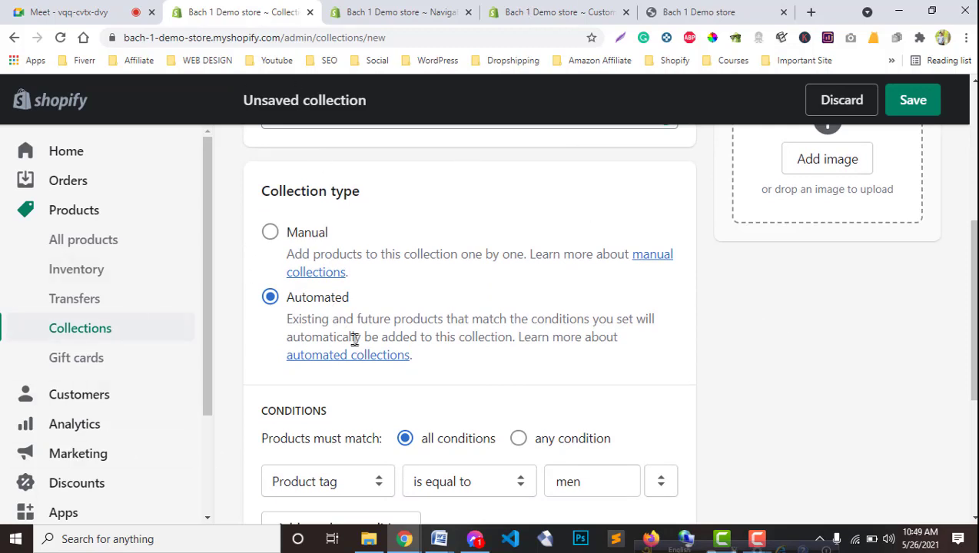
pyautogui.click(305, 234)
pyautogui.scroll(-1, 614, 447)
pyautogui.scroll(3, 615, 447)
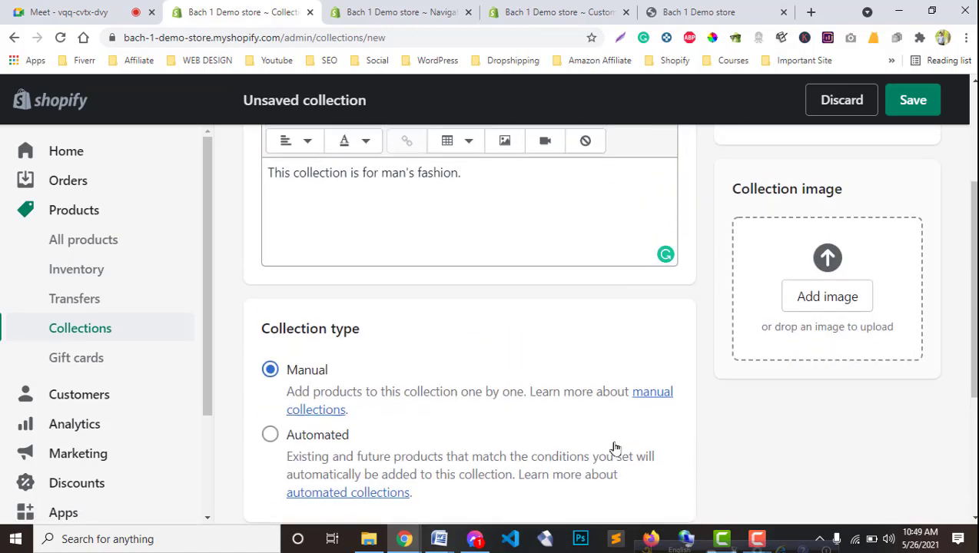
pyautogui.scroll(3, 615, 447)
pyautogui.scroll(-5, 615, 447)
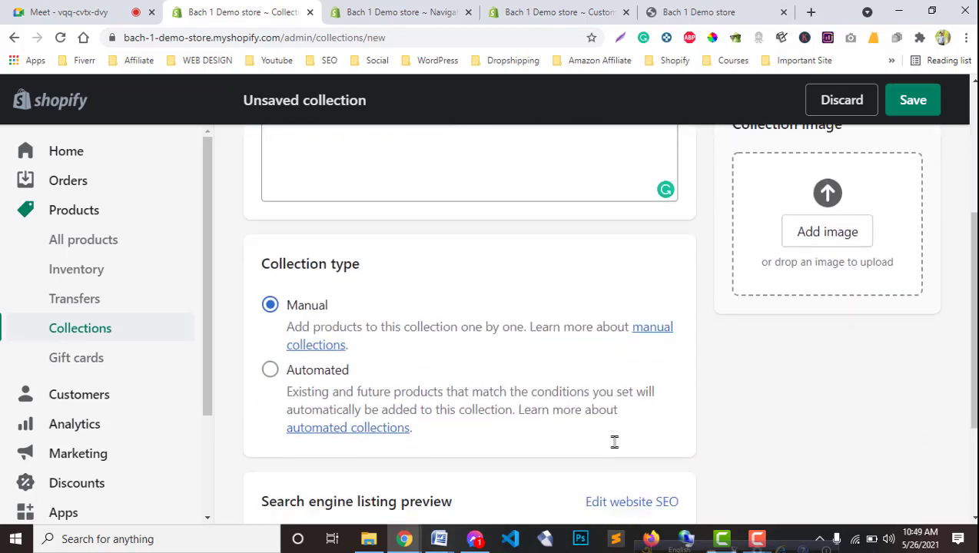
pyautogui.scroll(5, 528, 422)
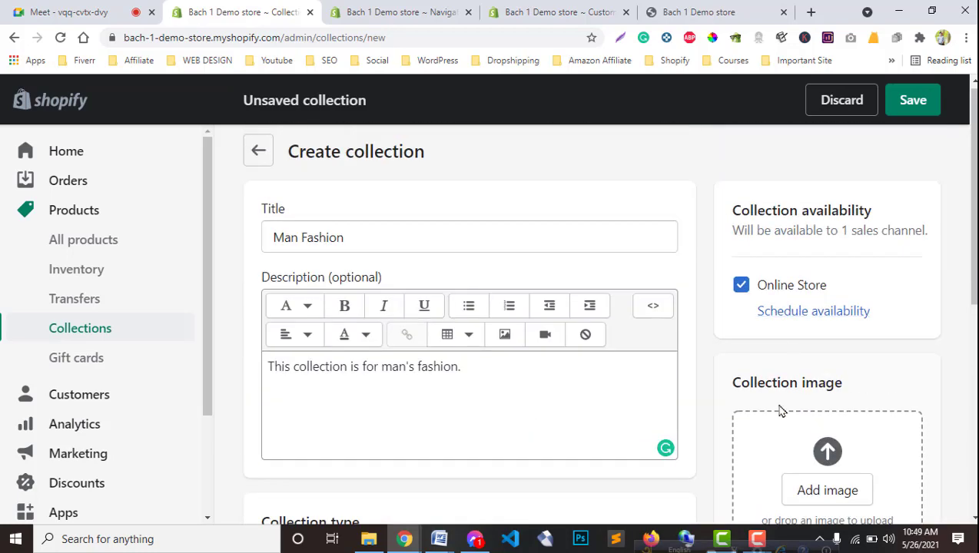
# Search Google for "mans fashion" in a new browser tab
pyautogui.scroll(-1, 780, 411)
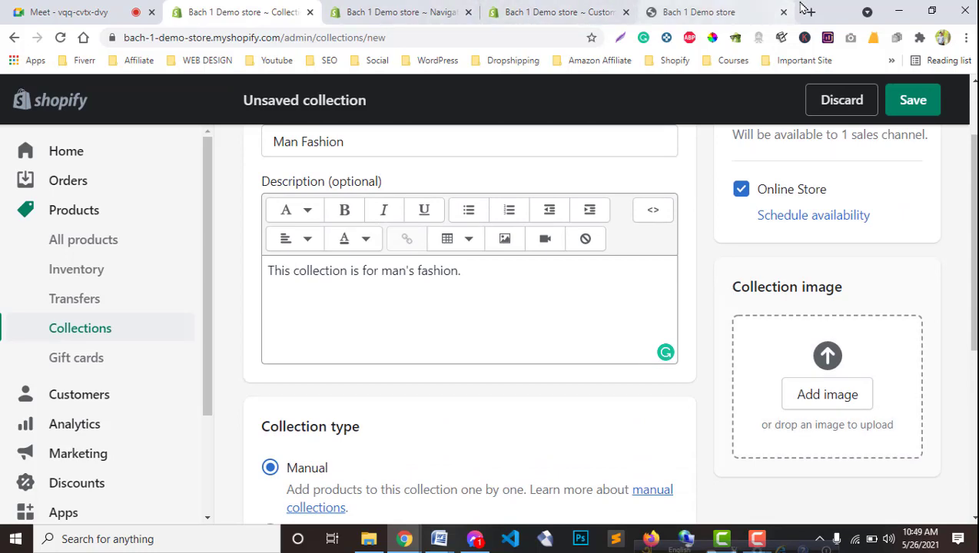
pyautogui.click(804, 9)
pyautogui.write('mas')
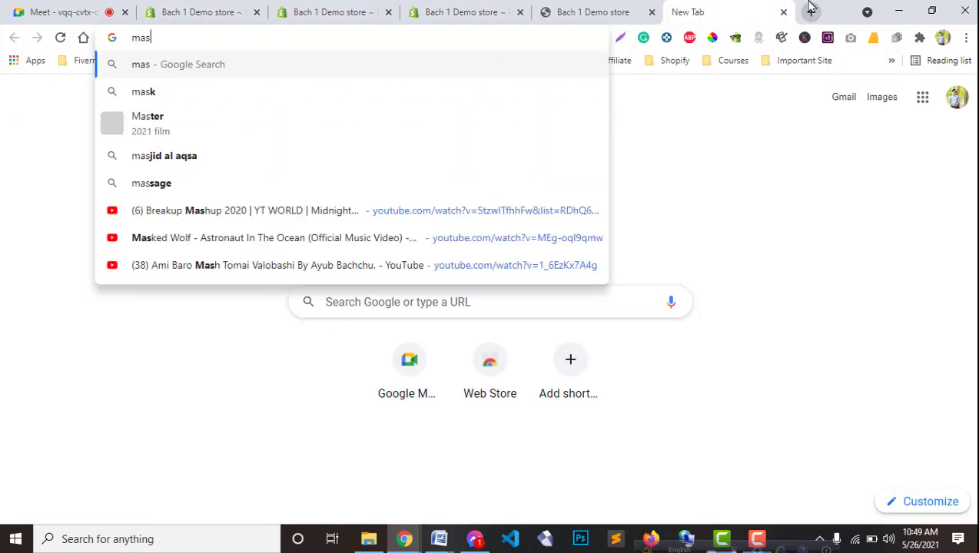
pyautogui.press('BackSpace')
pyautogui.write('ns fashi')
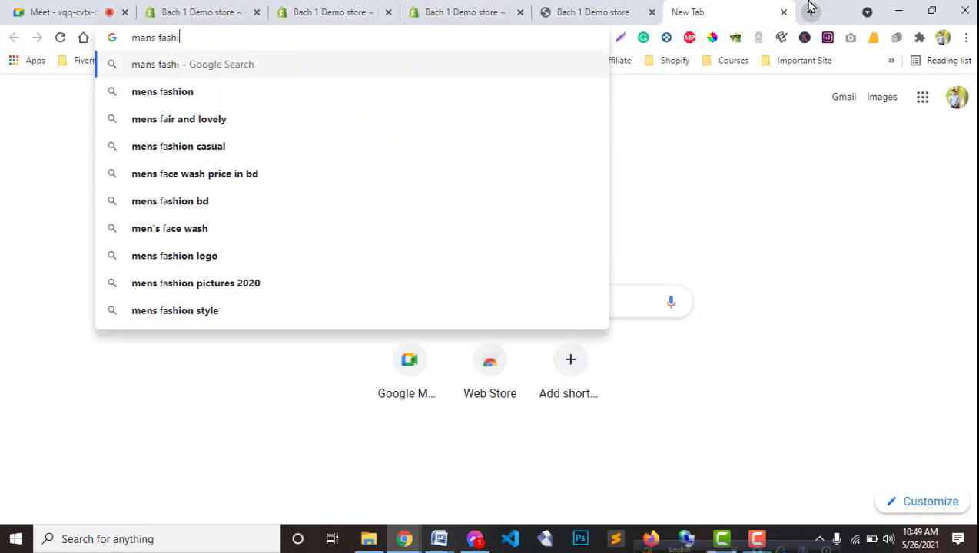
pyautogui.write('on')
pyautogui.press('Return')
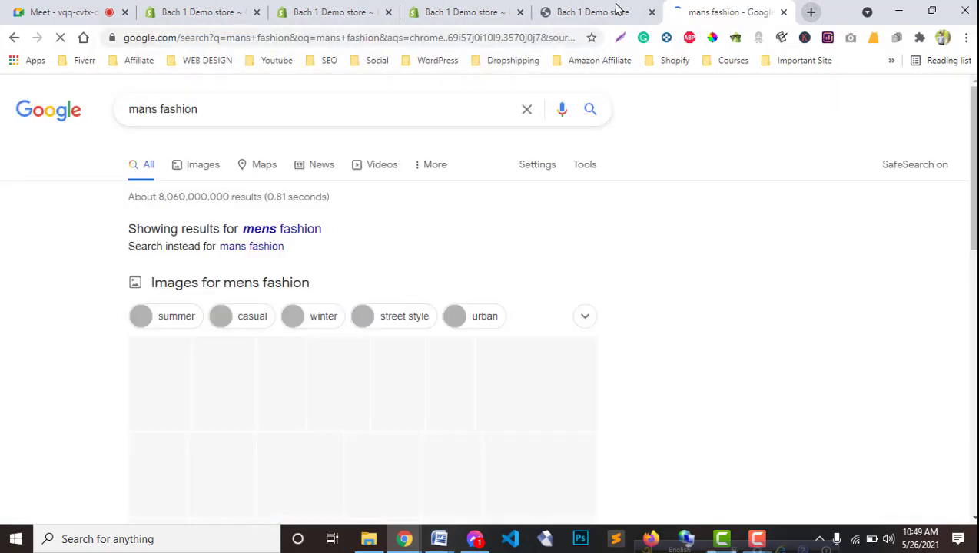
# Return to the unsaved Man Fashion collection and save it
pyautogui.click(218, 9)
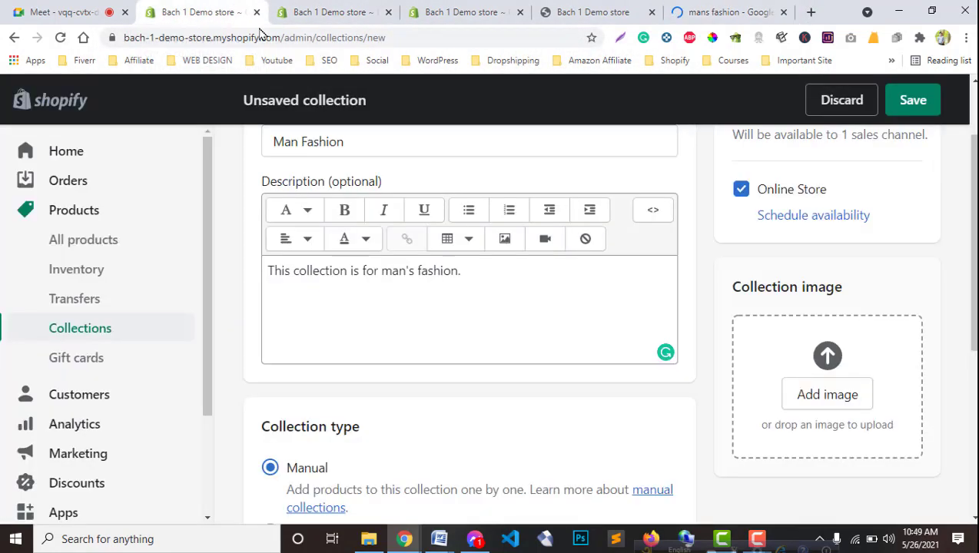
pyautogui.click(917, 99)
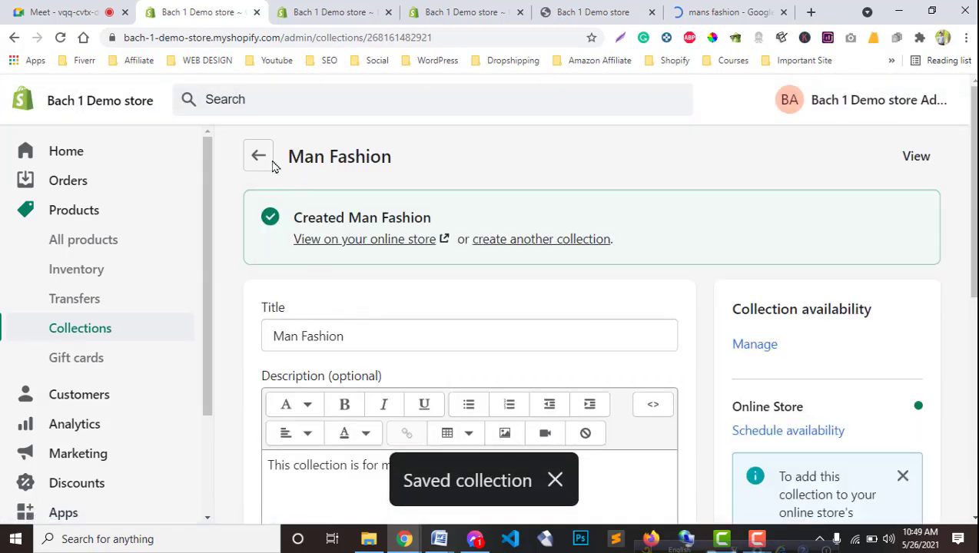
# Start another collection and reuse the copied title "Man Fashion" as its title
pyautogui.moveTo(428, 169); pyautogui.dragTo(268, 150)
pyautogui.hotkey('ctrl', 'c')
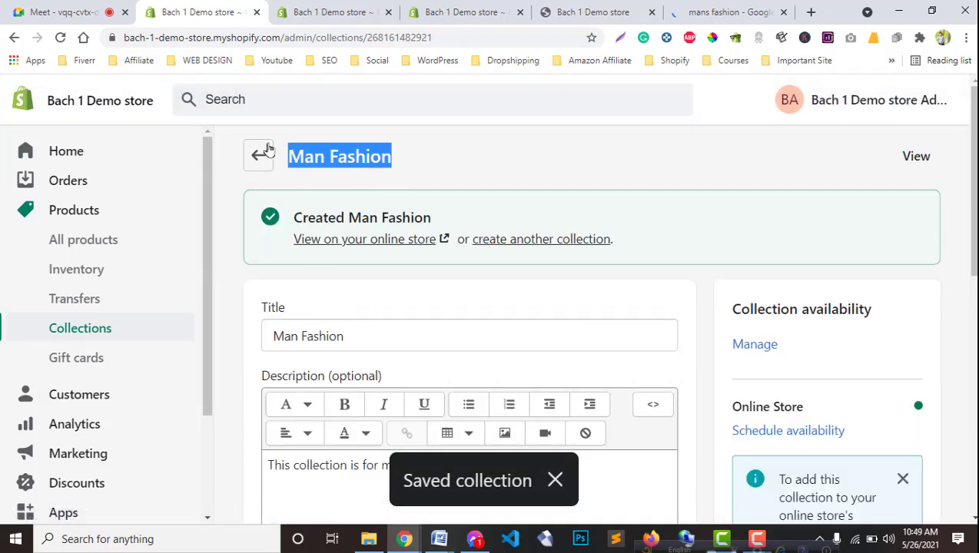
pyautogui.click(268, 150)
pyautogui.click(850, 166)
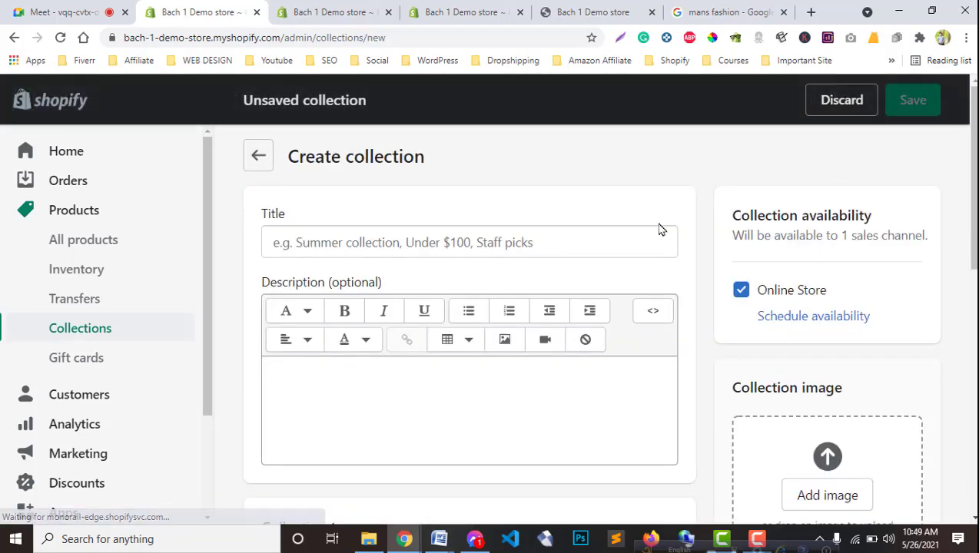
pyautogui.click(438, 244)
pyautogui.hotkey('ctrl', 'v')
pyautogui.click(356, 406)
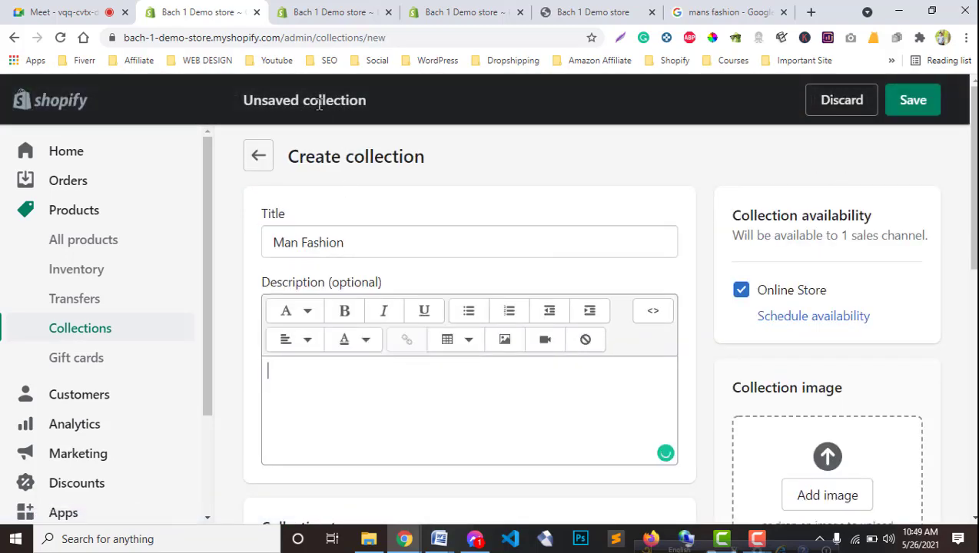
# Try to save the new collection with its product tag condition left empty
pyautogui.click(258, 155)
pyautogui.click(612, 357)
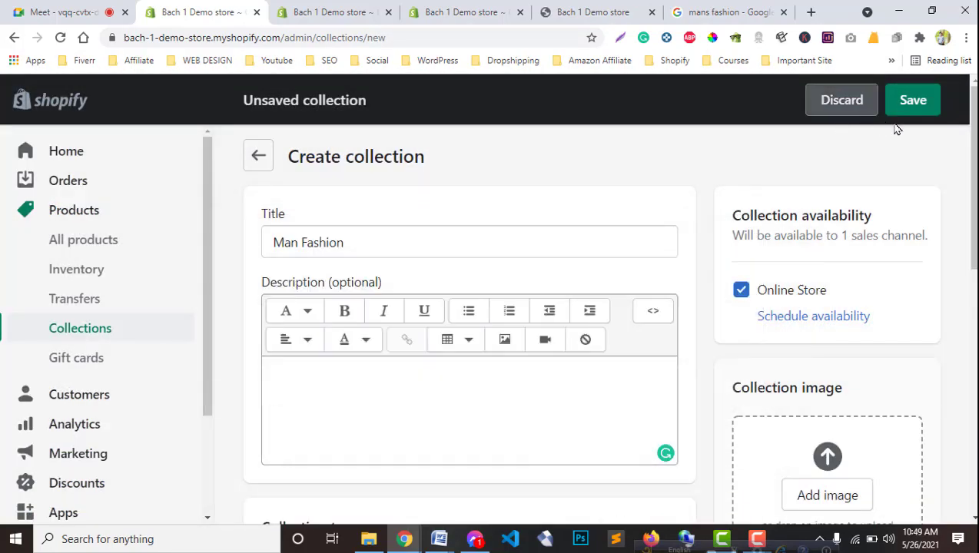
pyautogui.click(893, 106)
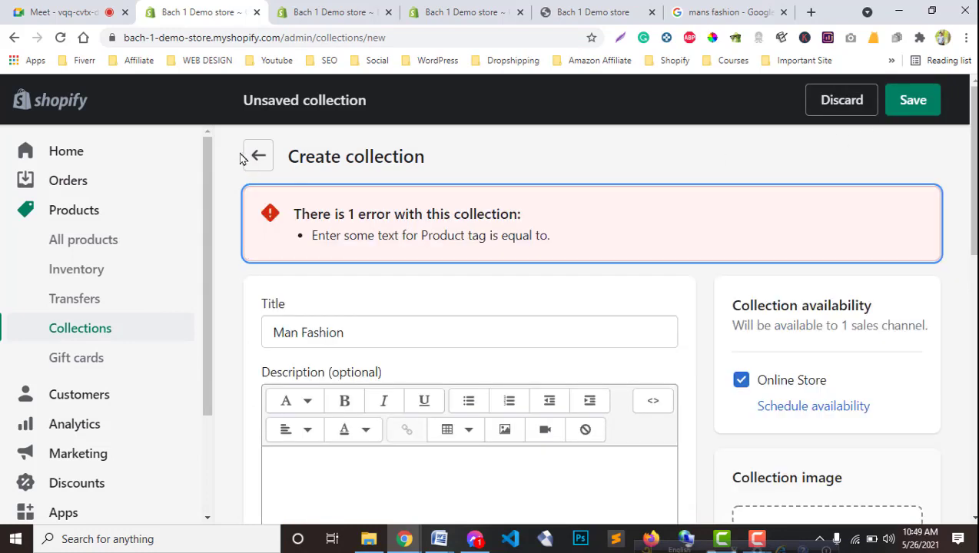
# Change the new collection's title to "Woman Fashion"
pyautogui.scroll(-1, 501, 318)
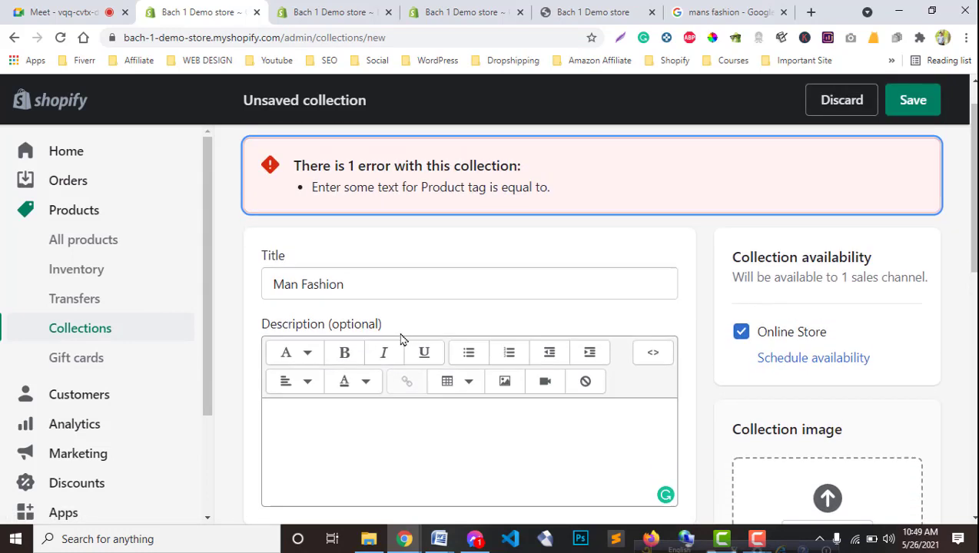
pyautogui.click(363, 284)
pyautogui.moveTo(281, 285); pyautogui.dragTo(259, 284)
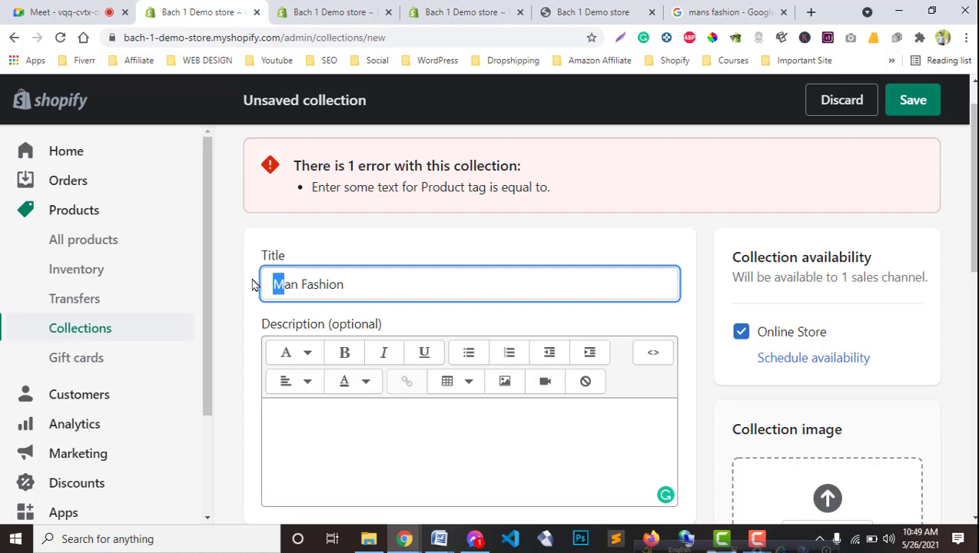
pyautogui.write('Wo')
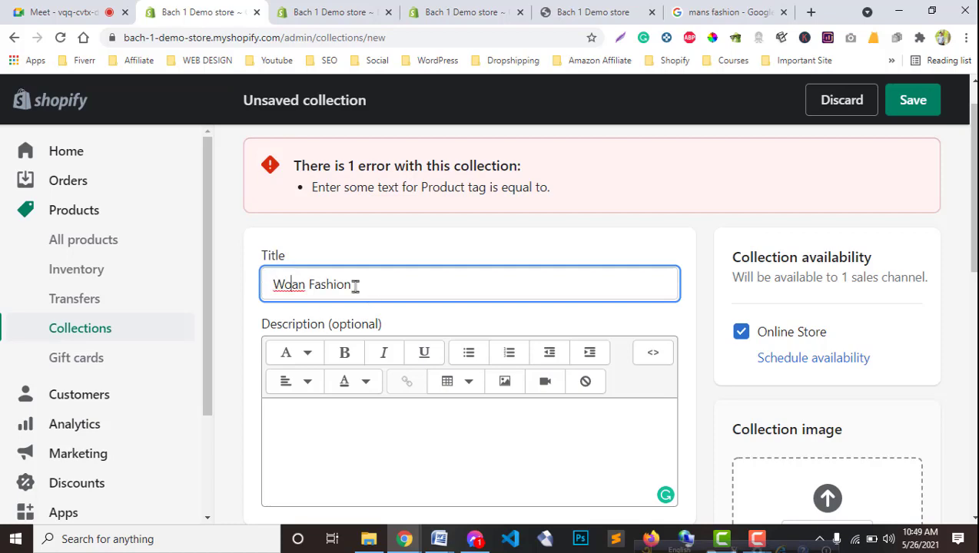
pyautogui.write('m')
# Set the Woman Fashion collection's type to Manual and save the collection
pyautogui.scroll(-4, 572, 346)
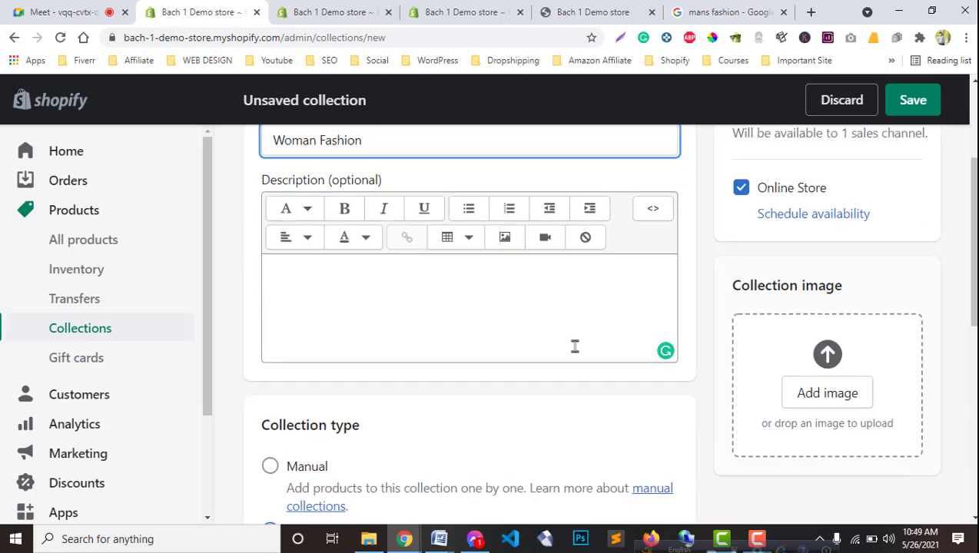
pyautogui.click(323, 327)
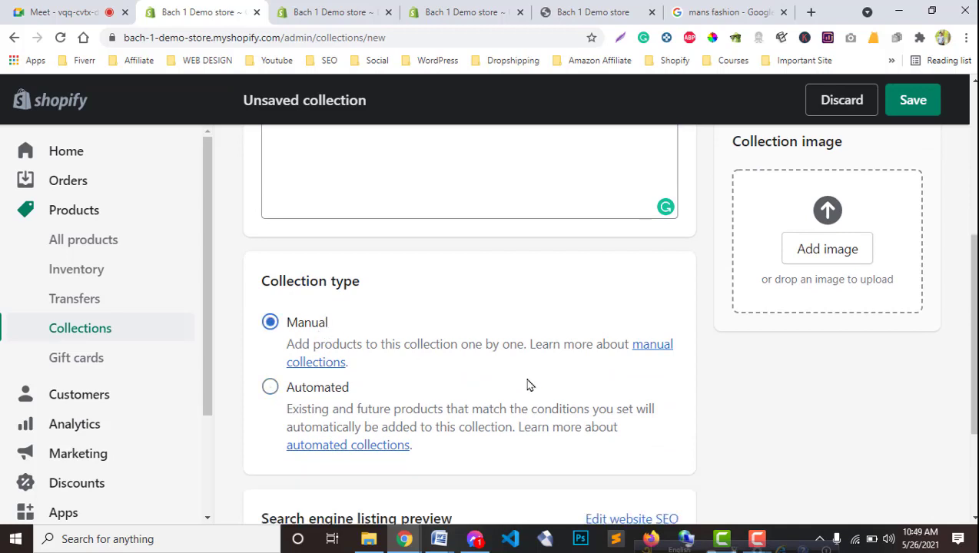
pyautogui.click(926, 108)
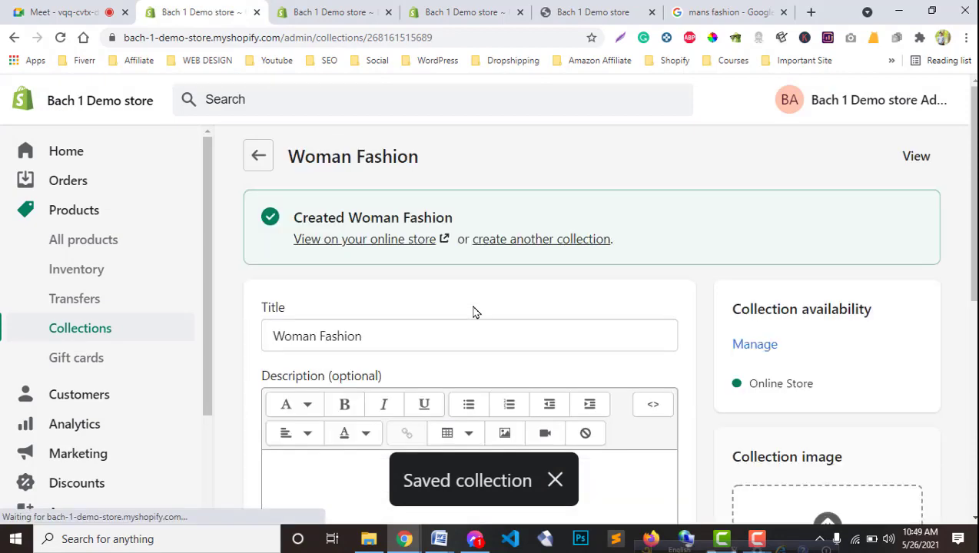
pyautogui.scroll(-5, 400, 349)
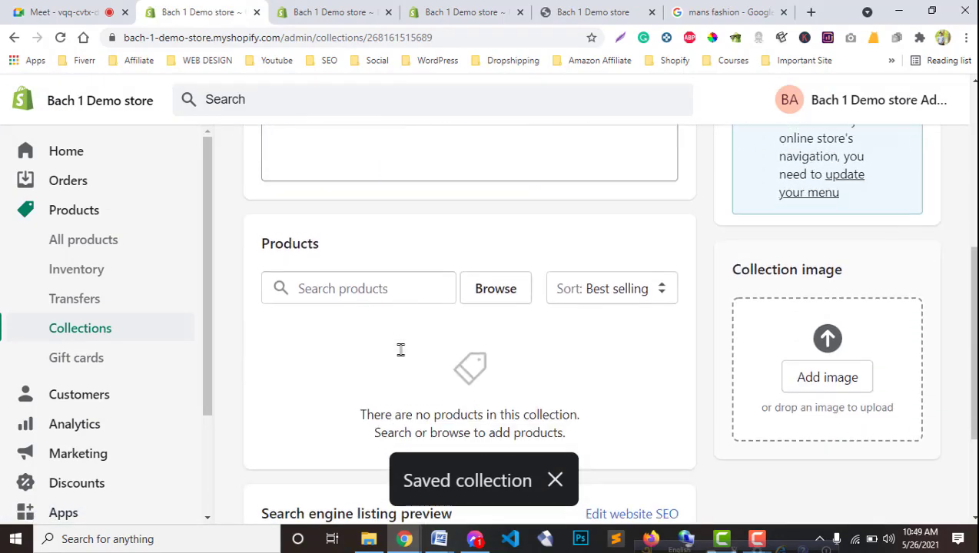
pyautogui.scroll(2, 377, 338)
pyautogui.scroll(3, 377, 338)
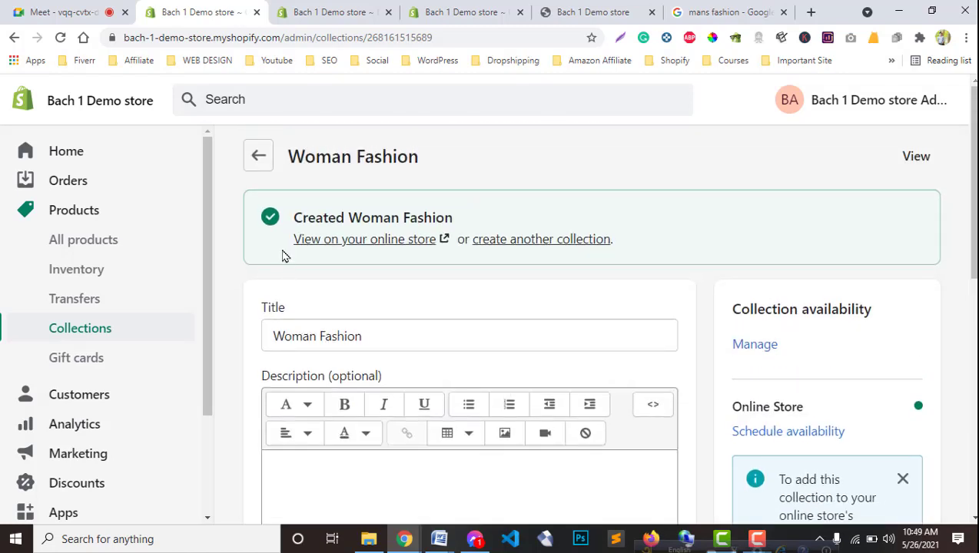
# Return to the collections list and delete the Home page collection
pyautogui.click(257, 156)
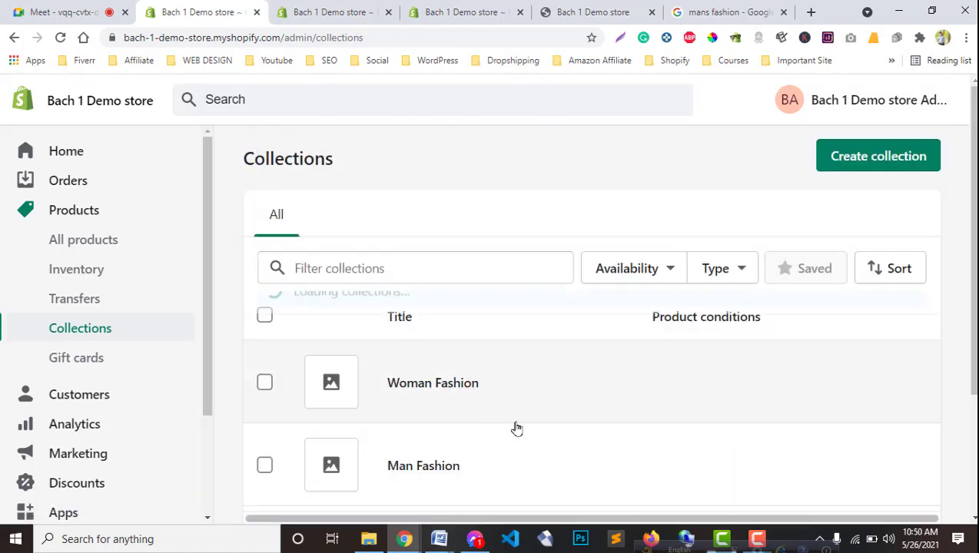
pyautogui.scroll(-1, 556, 415)
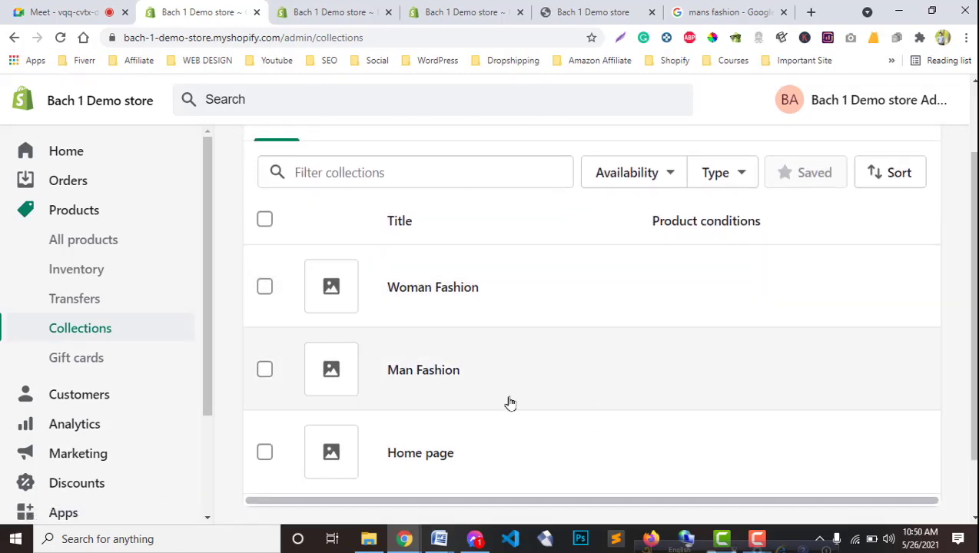
pyautogui.scroll(-1, 513, 405)
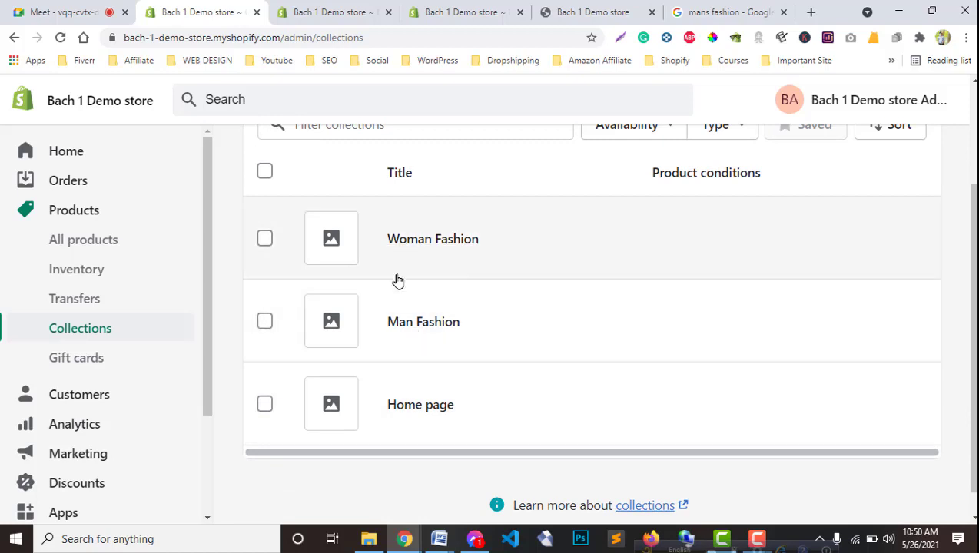
pyautogui.click(262, 406)
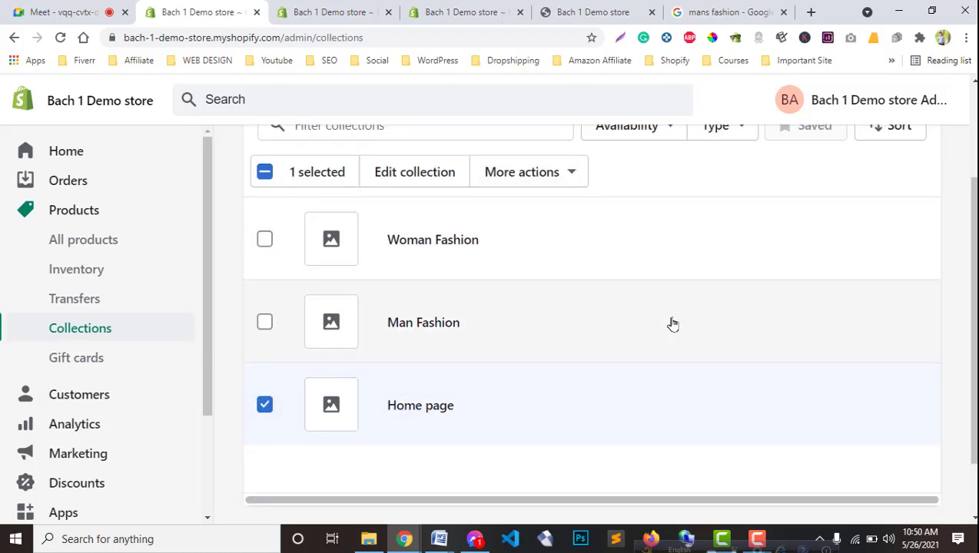
pyautogui.scroll(1, 671, 323)
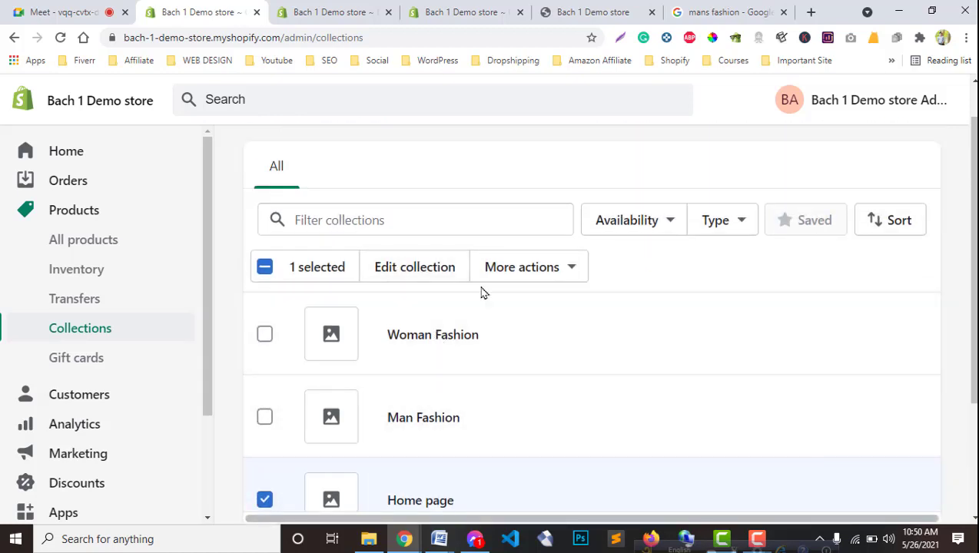
pyautogui.click(549, 264)
pyautogui.click(492, 392)
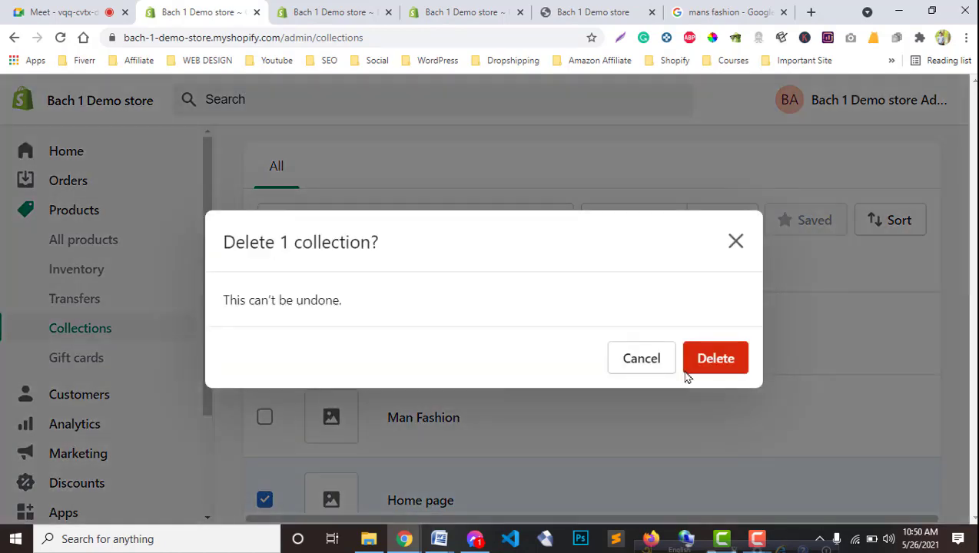
pyautogui.click(735, 367)
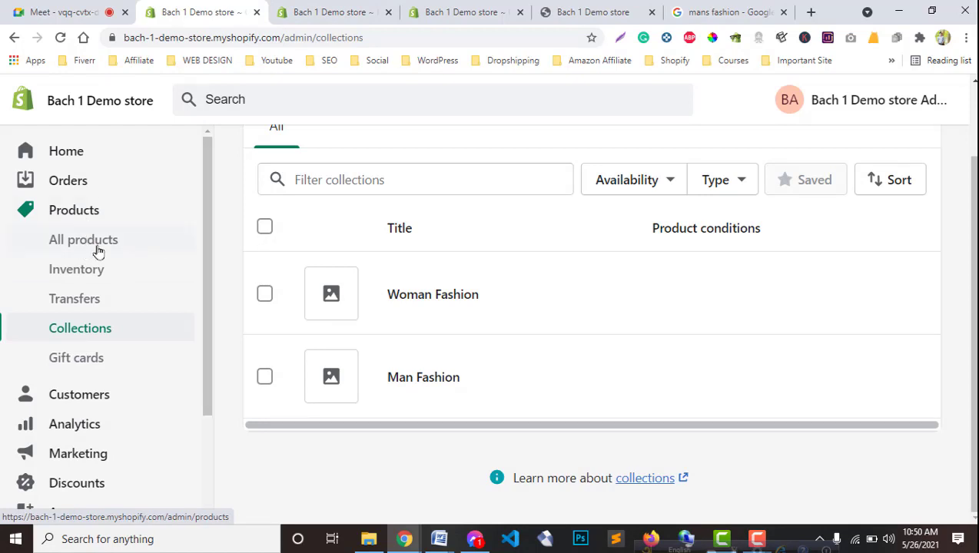
# Go to the store's full product list and start adding a new product, ready for its title
pyautogui.click(83, 246)
pyautogui.scroll(-1, 461, 353)
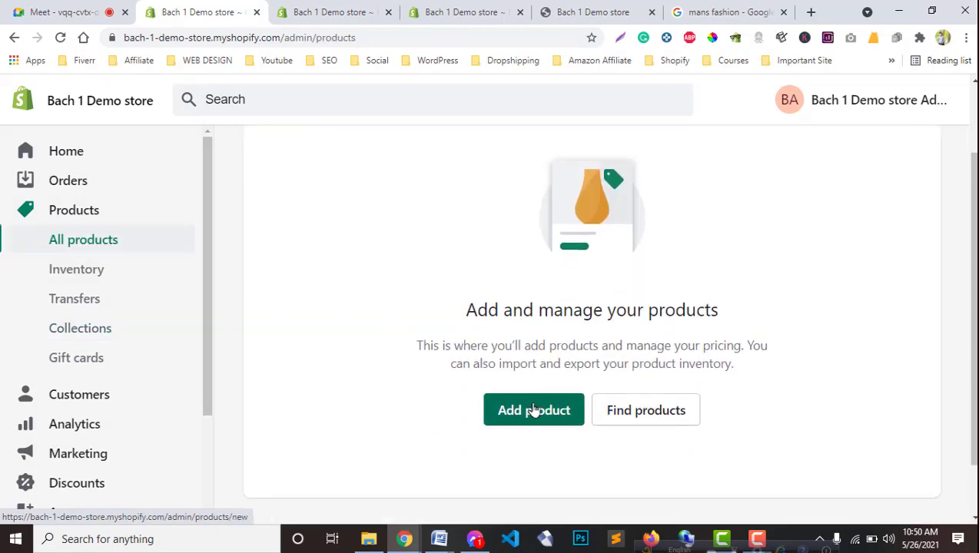
pyautogui.click(526, 414)
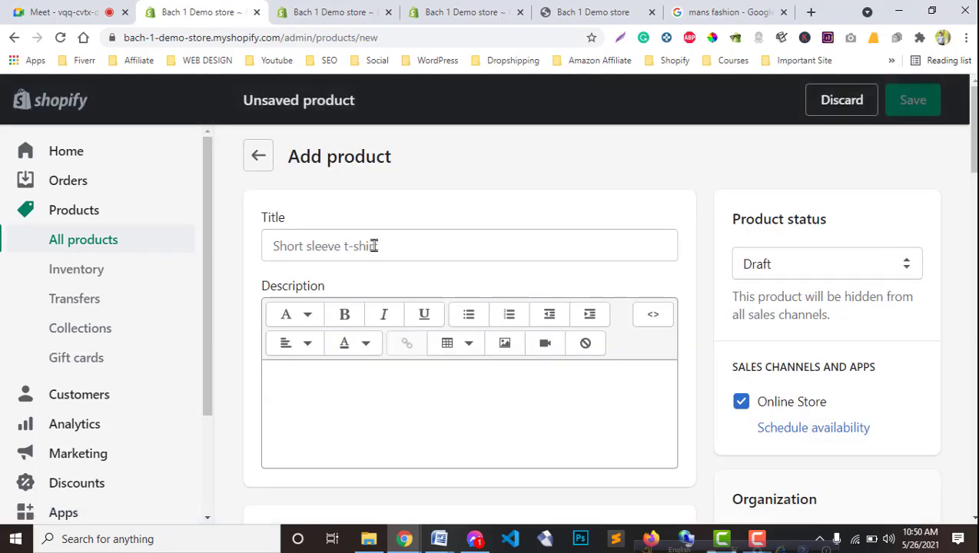
pyautogui.click(376, 246)
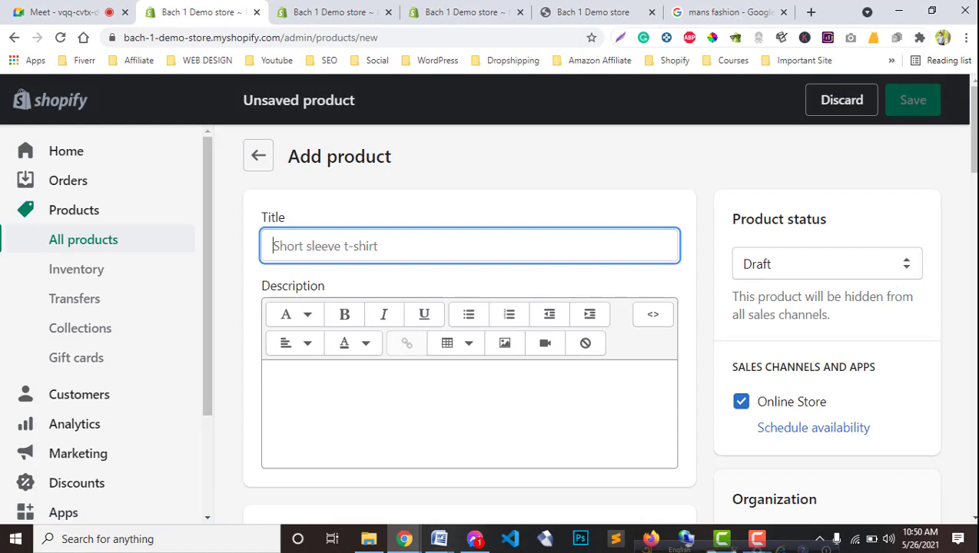
# Check the Google results for "mans fashion" and open amazon.com in a new browser tab
pyautogui.click(715, 12)
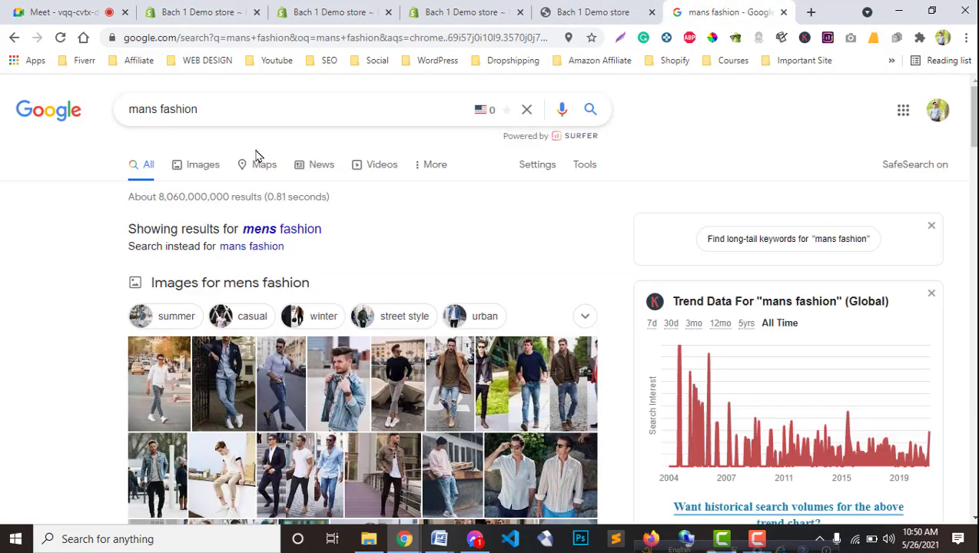
pyautogui.scroll(-2, 456, 282)
pyautogui.click(811, 11)
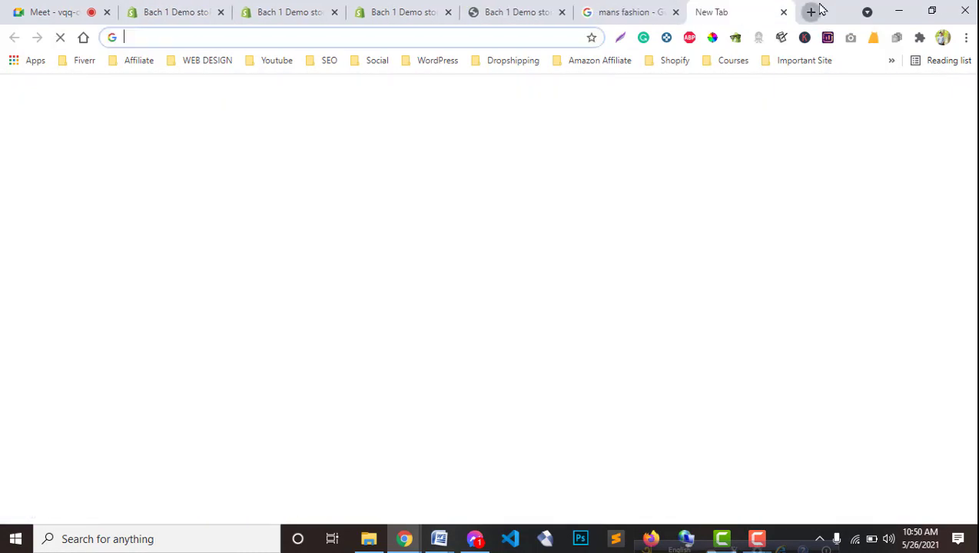
pyautogui.write('amazo')
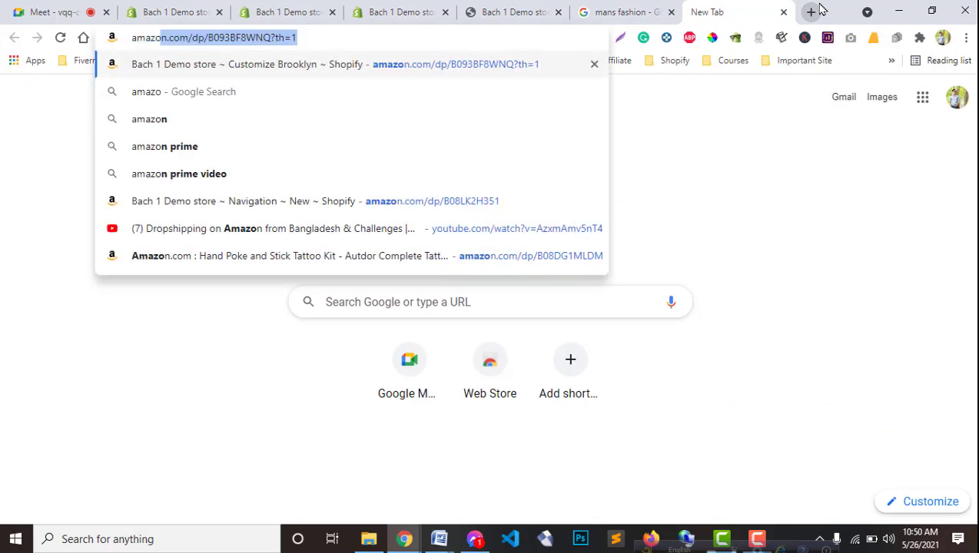
pyautogui.write('n.')
pyautogui.press('Delete')
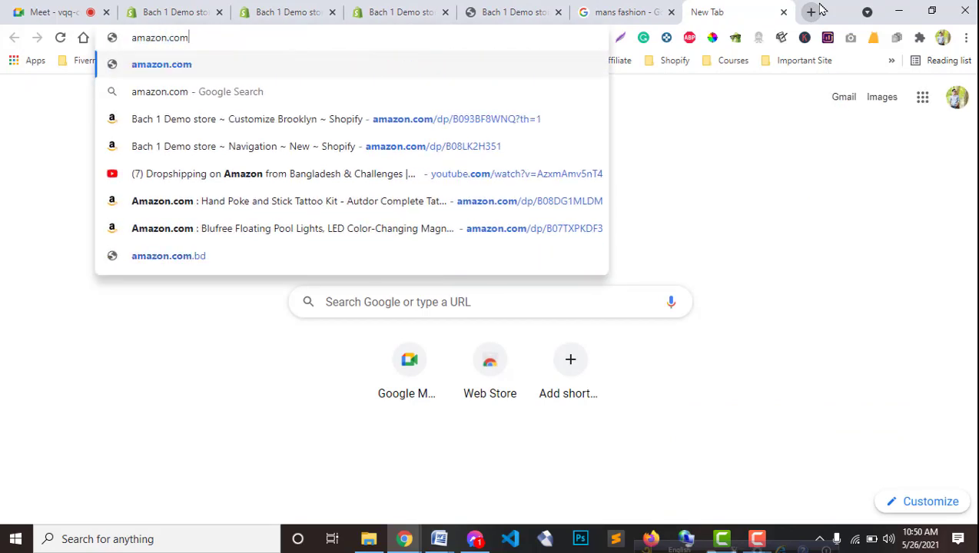
pyautogui.press('Return')
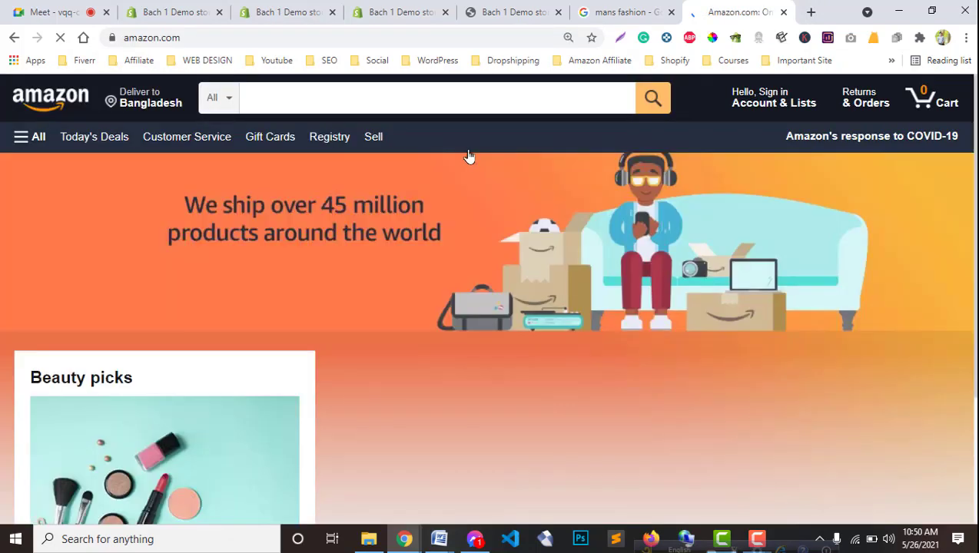
# Search Amazon for "mans fashion" in all departments
pyautogui.click(399, 103)
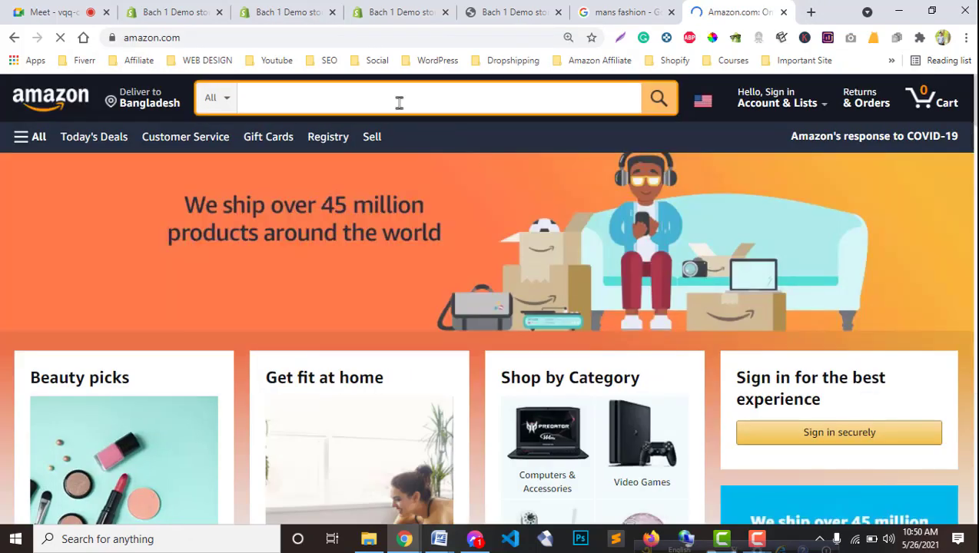
pyautogui.write('mans fash')
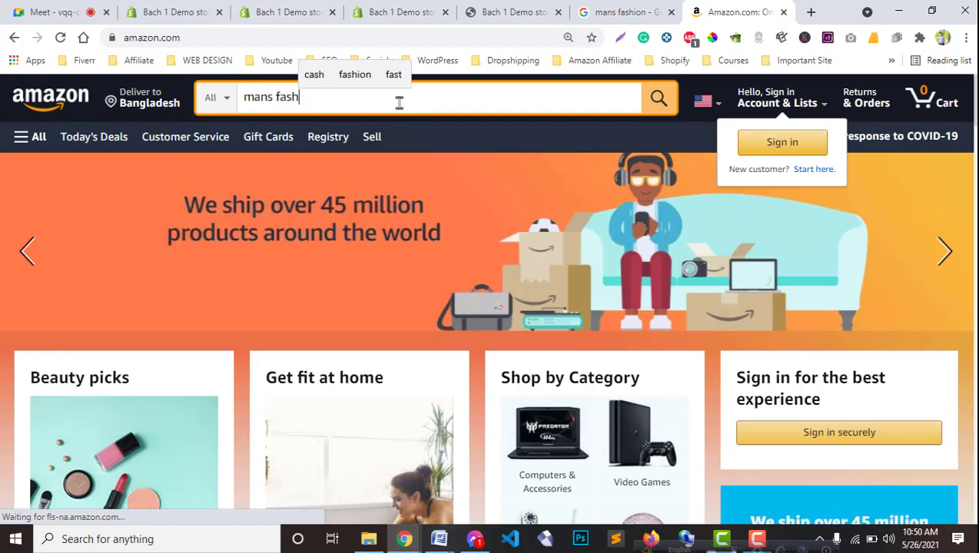
pyautogui.write('o')
pyautogui.press('BackSpace')
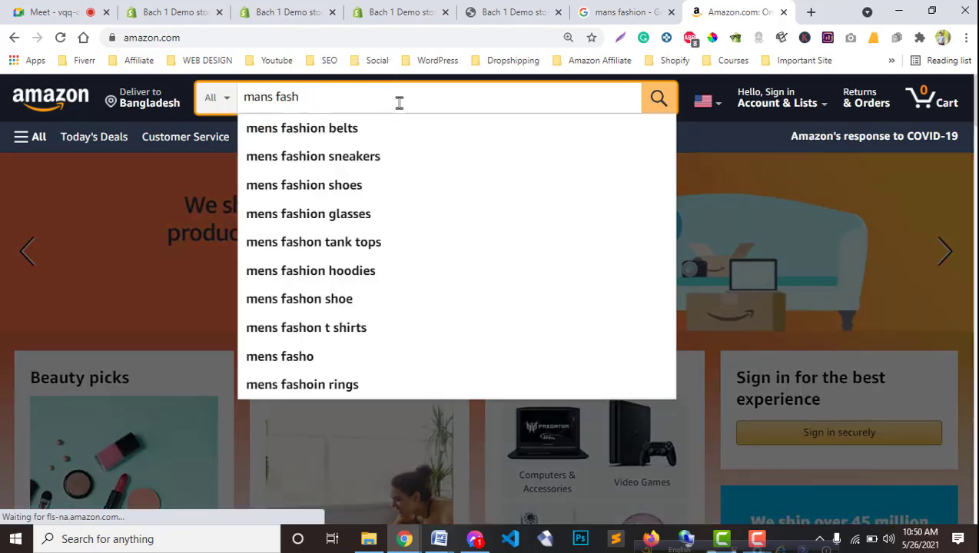
pyautogui.write('ion')
pyautogui.press('Return')
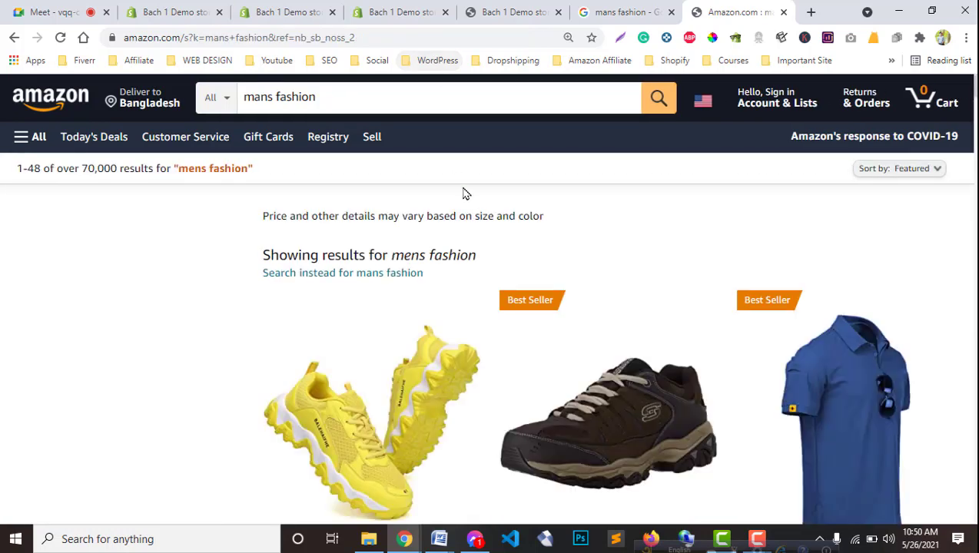
# Switch to the store's navigation page for the Main menu and review its menu items
pyautogui.click(389, 10)
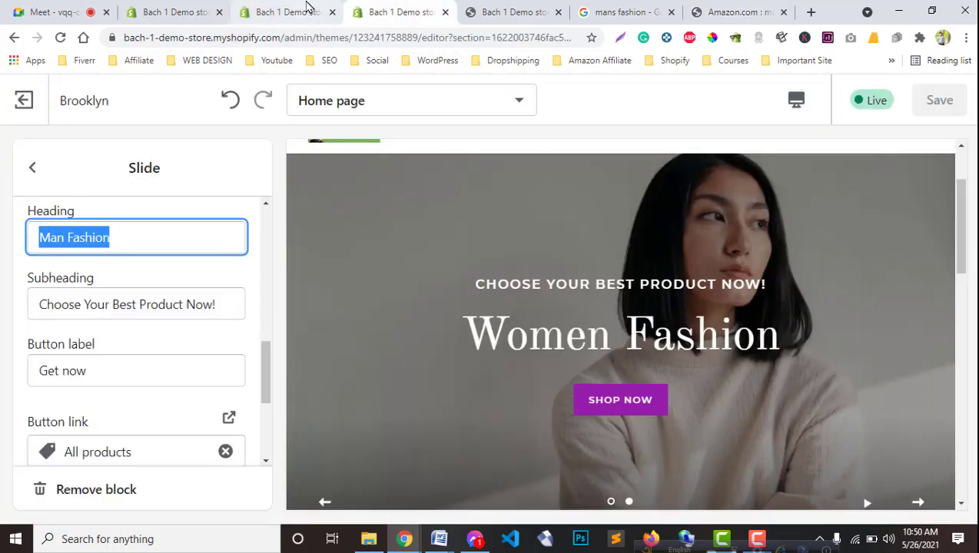
pyautogui.click(307, 7)
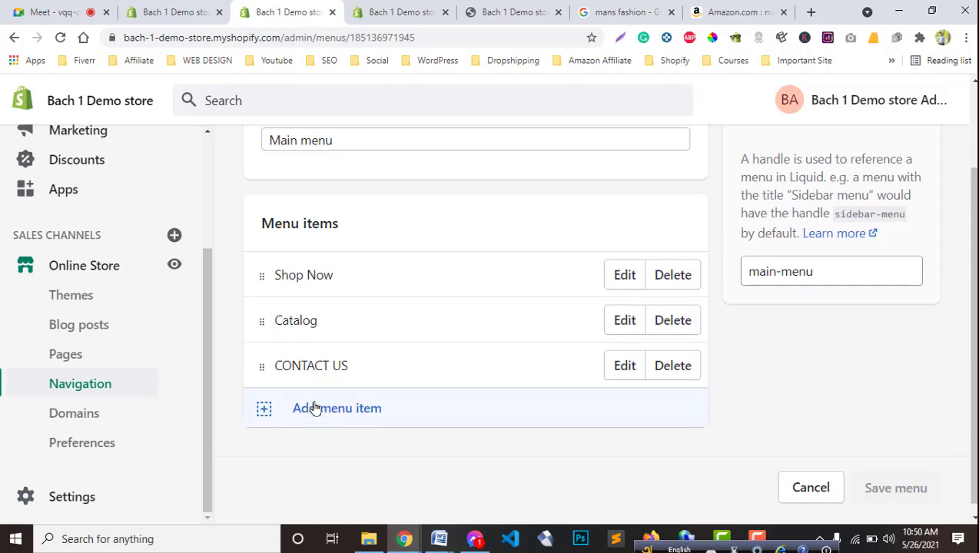
pyautogui.scroll(2, 315, 406)
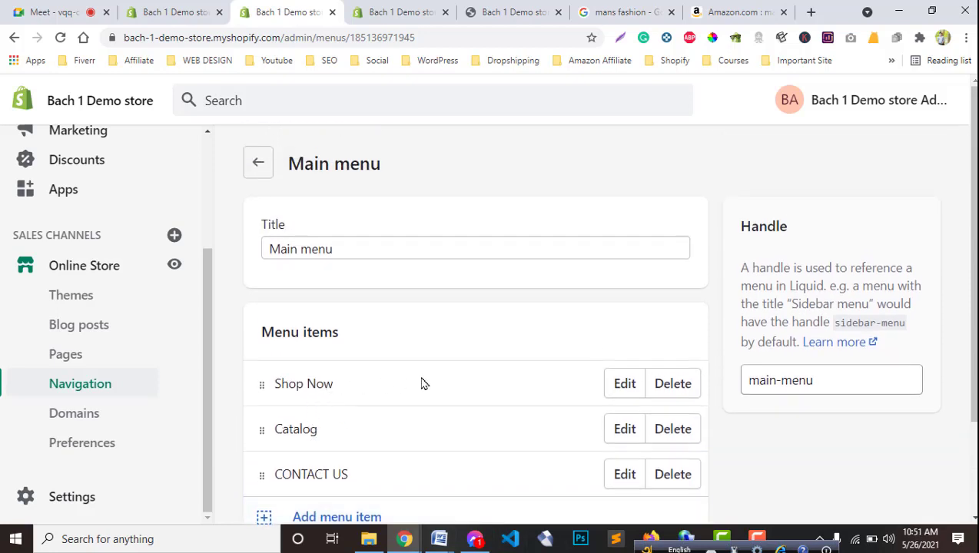
# Look over the items of the Main menu and return to the unsaved product form
pyautogui.scroll(-2, 421, 383)
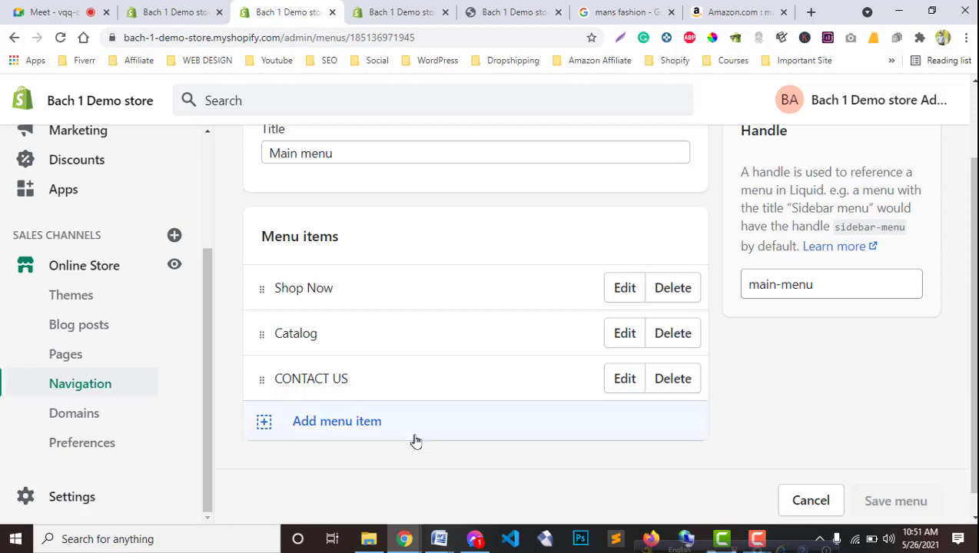
pyautogui.scroll(2, 92, 299)
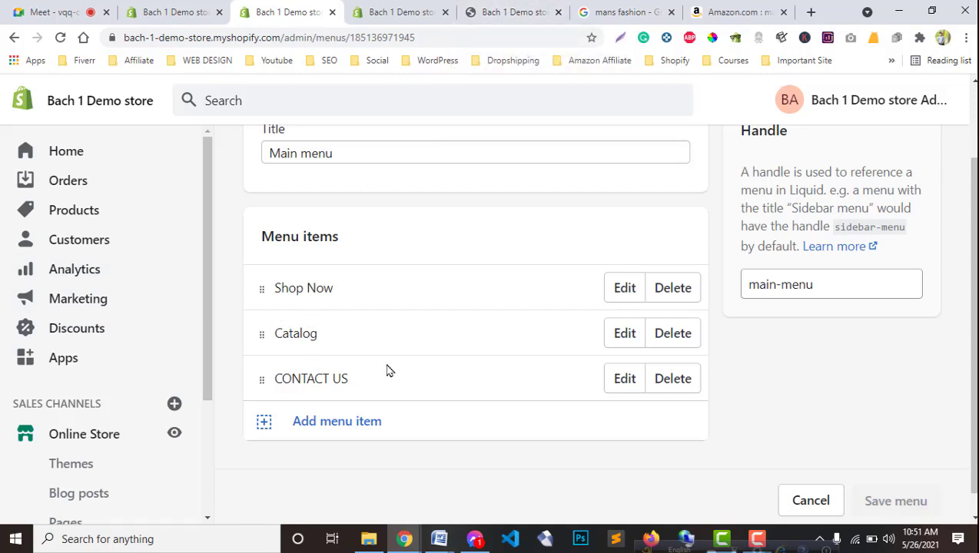
pyautogui.scroll(3, 169, 286)
pyautogui.click(175, 12)
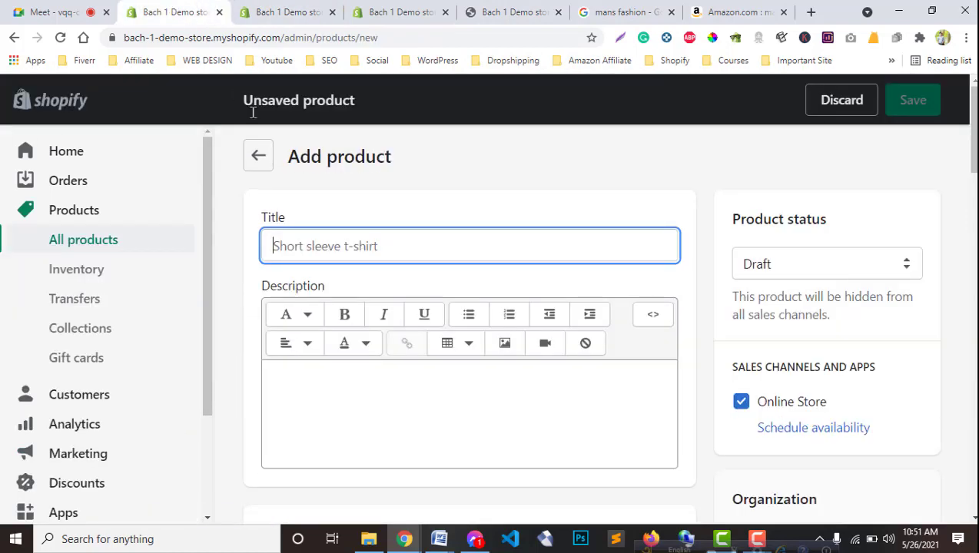
# Browse the Amazon results and open the WenVen lapel jacket, Skechers After Burn sneaker and Champion jersey jogger in new browser tabs
pyautogui.click(736, 10)
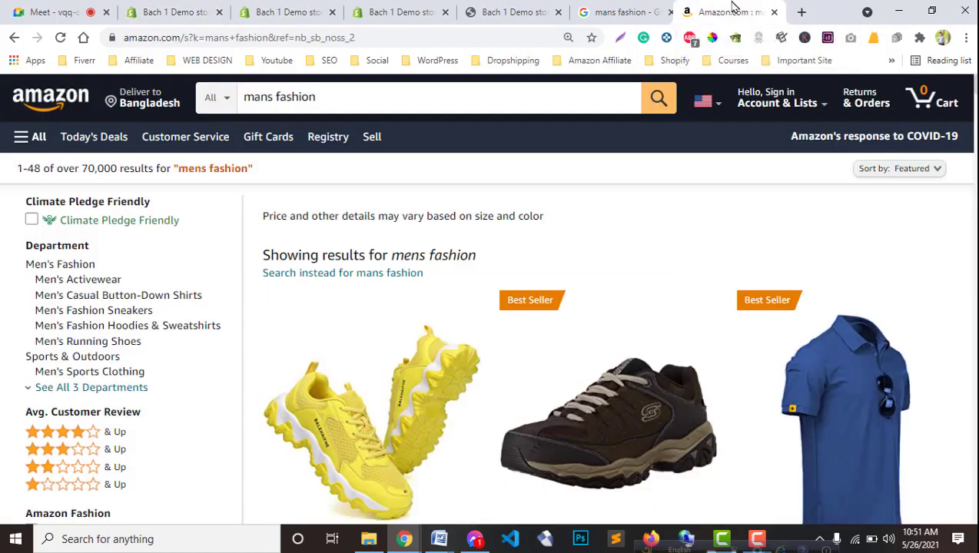
pyautogui.scroll(-6, 504, 441)
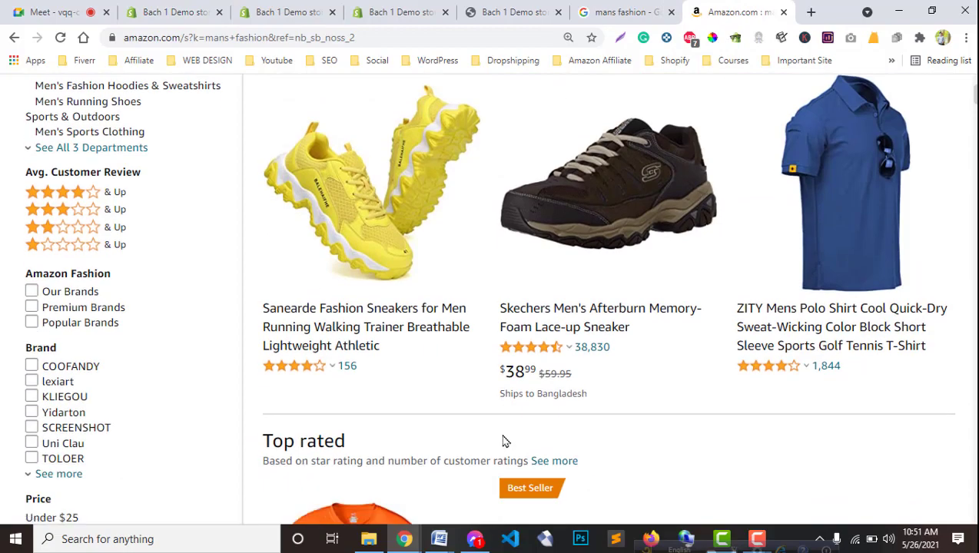
pyautogui.scroll(-15, 504, 440)
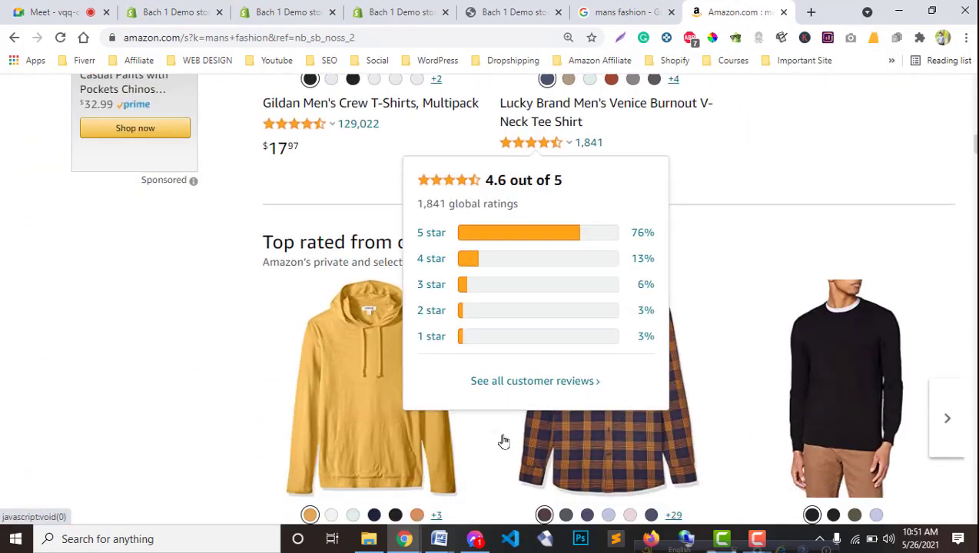
pyautogui.scroll(-9, 508, 457)
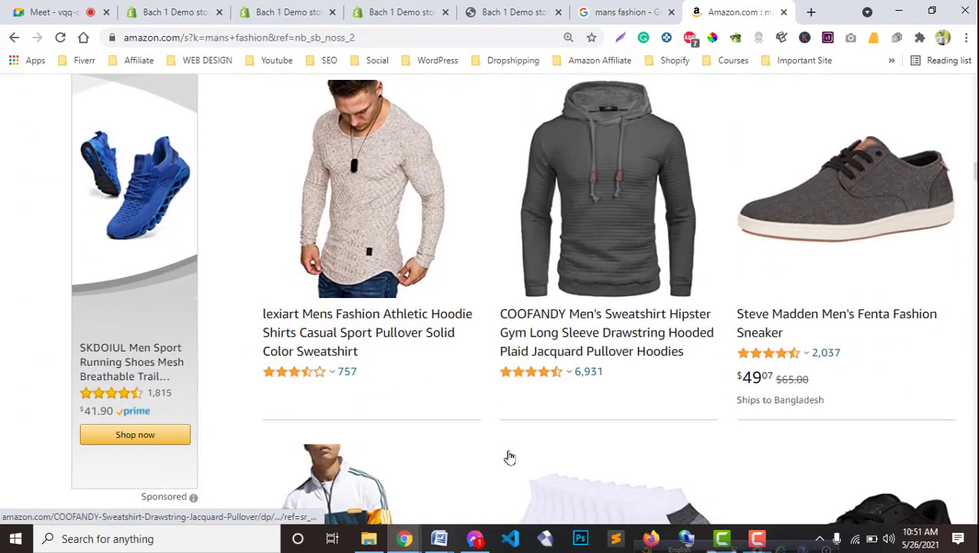
pyautogui.scroll(-2, 507, 457)
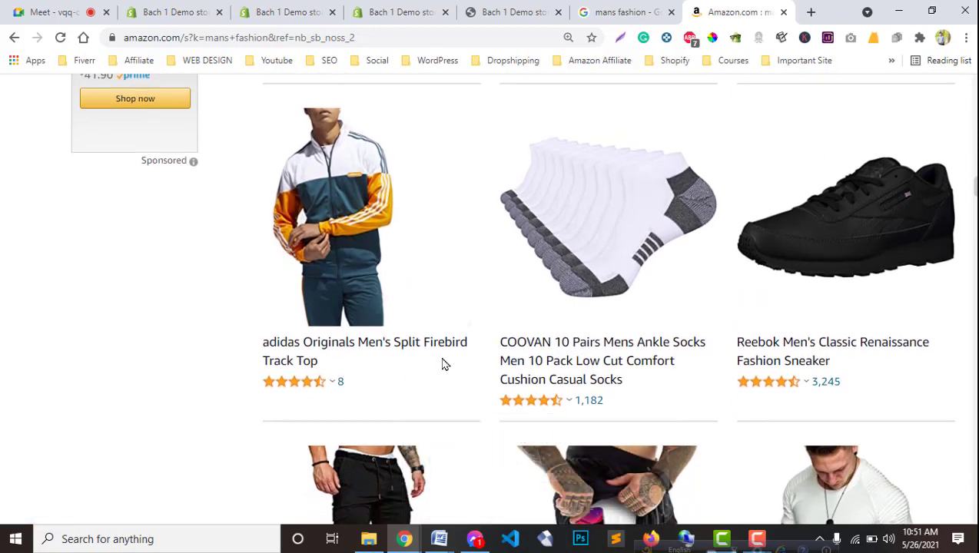
pyautogui.scroll(-8, 522, 299)
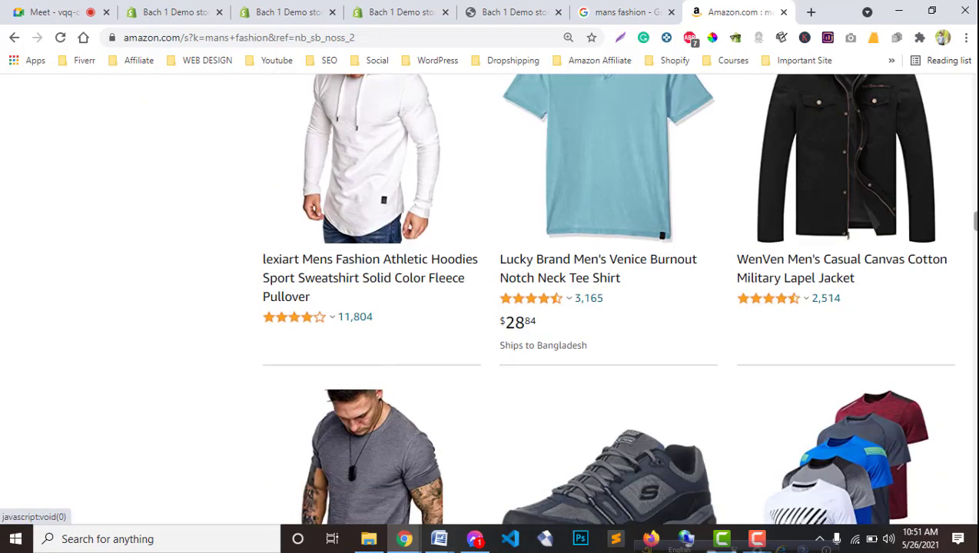
pyautogui.middleClick(804, 272)
pyautogui.scroll(-4, 592, 332)
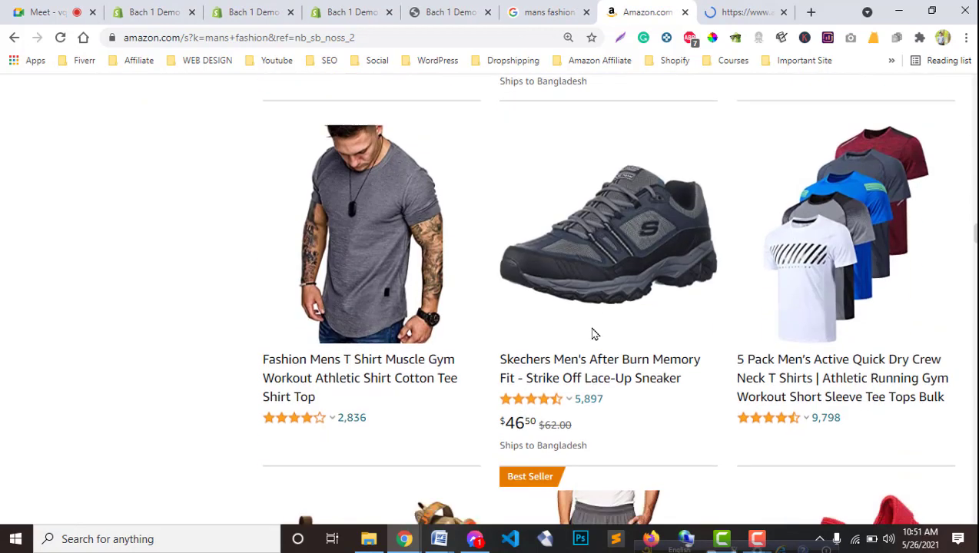
pyautogui.middleClick(531, 298)
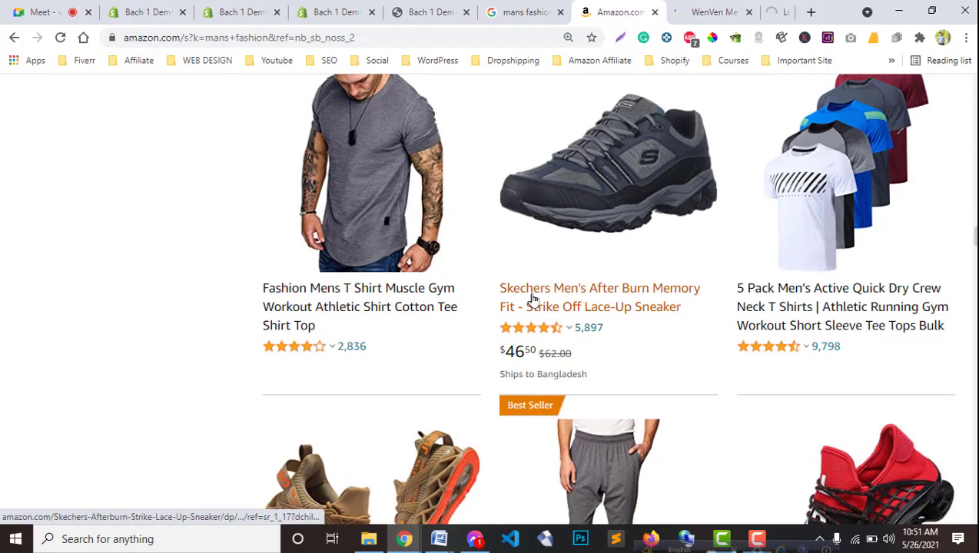
pyautogui.scroll(-3, 640, 398)
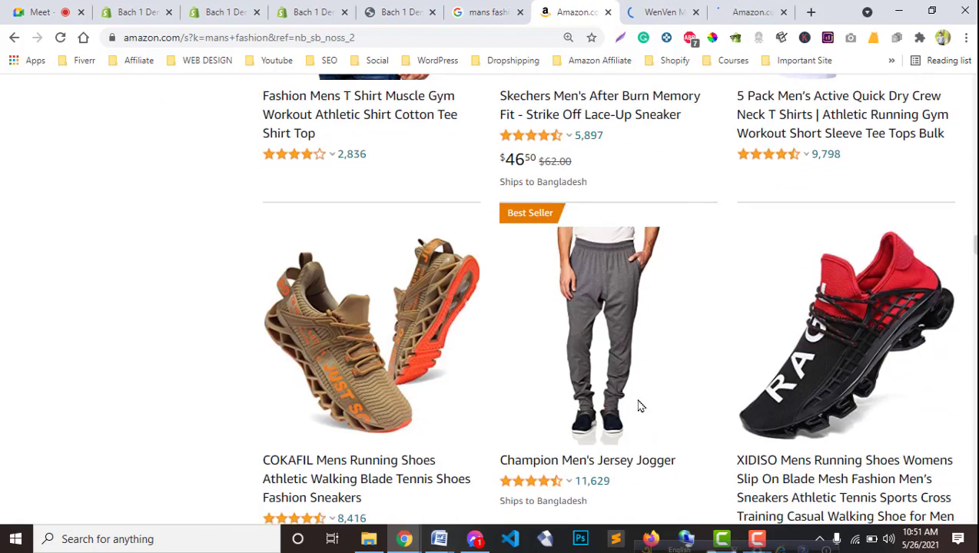
pyautogui.middleClick(596, 461)
# Copy the store line and title of the WenVen Men's Casual Canvas Cotton Military Lapel Jacket from its Amazon page
pyautogui.click(677, 12)
pyautogui.click(590, 12)
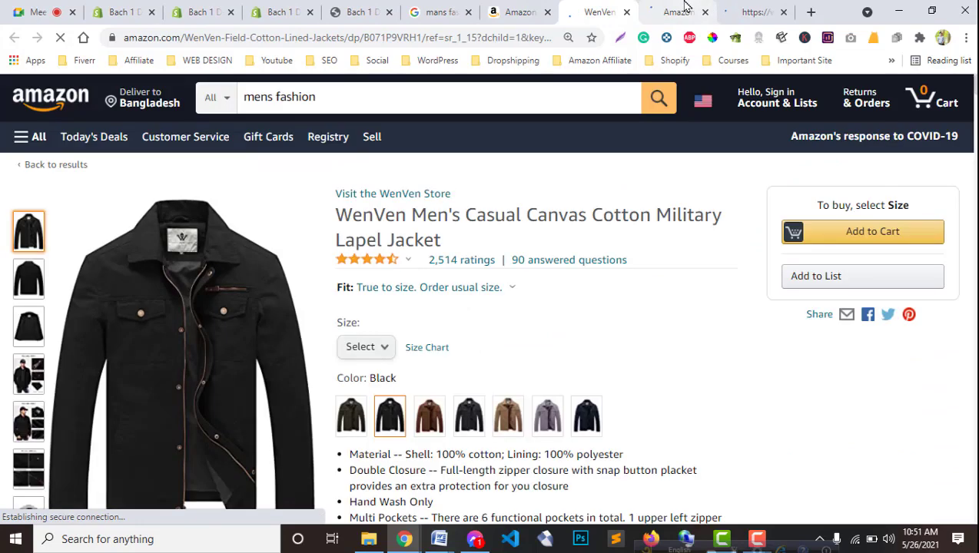
pyautogui.moveTo(445, 240); pyautogui.dragTo(332, 191)
pyautogui.hotkey('ctrl', 'c')
# Find the unsaved product form among the browser tabs and move its tab beside the Amazon tabs
pyautogui.click(274, 11)
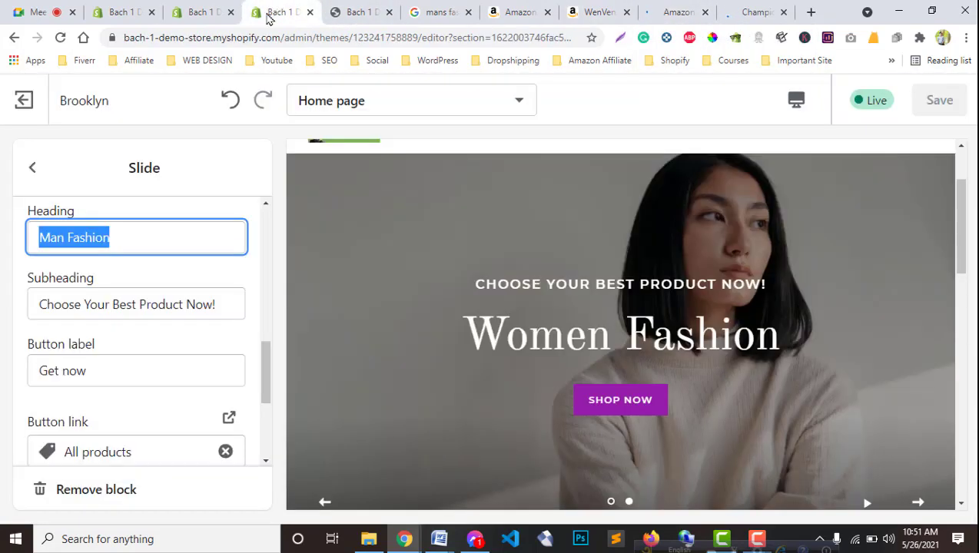
pyautogui.click(217, 6)
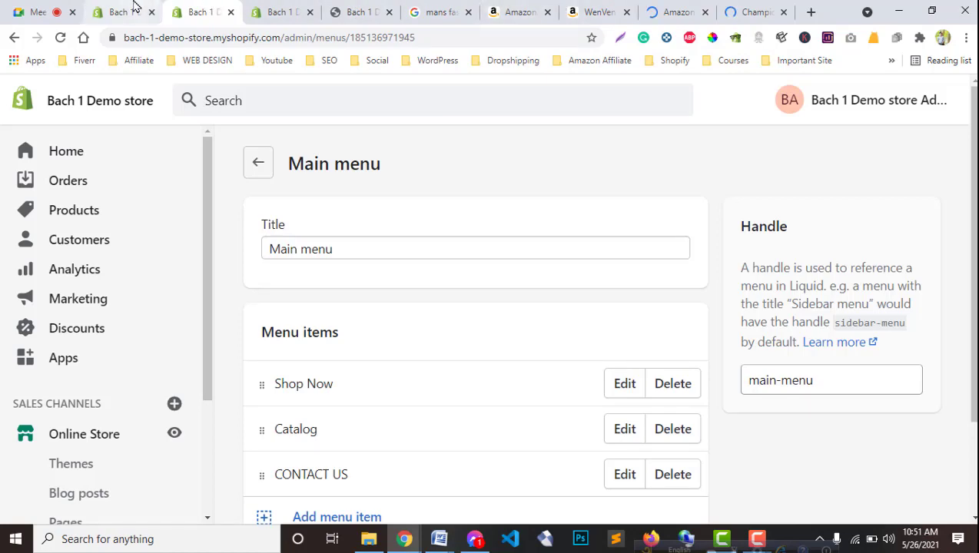
pyautogui.click(95, 6)
pyautogui.click(207, 7)
pyautogui.moveTo(208, 6); pyautogui.dragTo(424, 7)
pyautogui.click(188, 6)
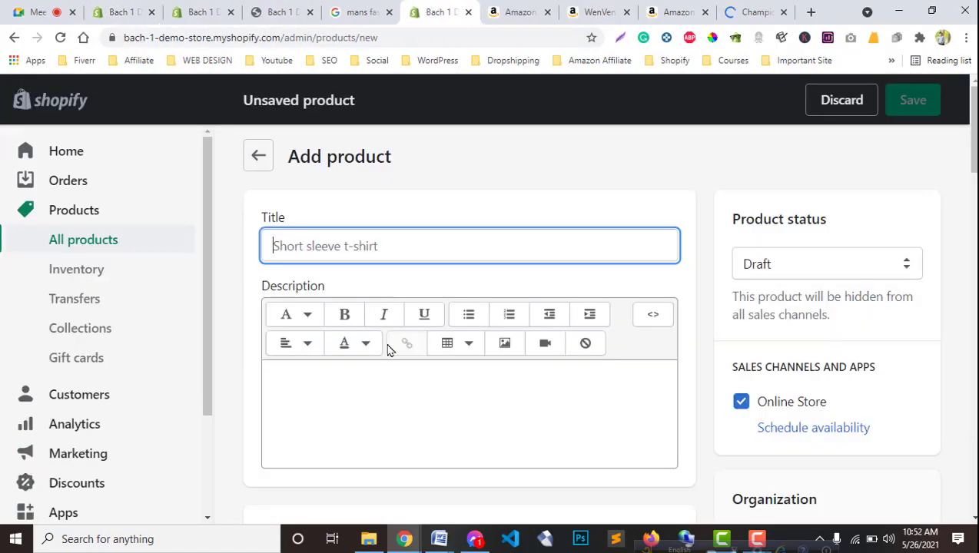
# Restart the new product from the product list and paste the copied WenVen jacket text as its title
pyautogui.click(355, 241)
pyautogui.click(267, 165)
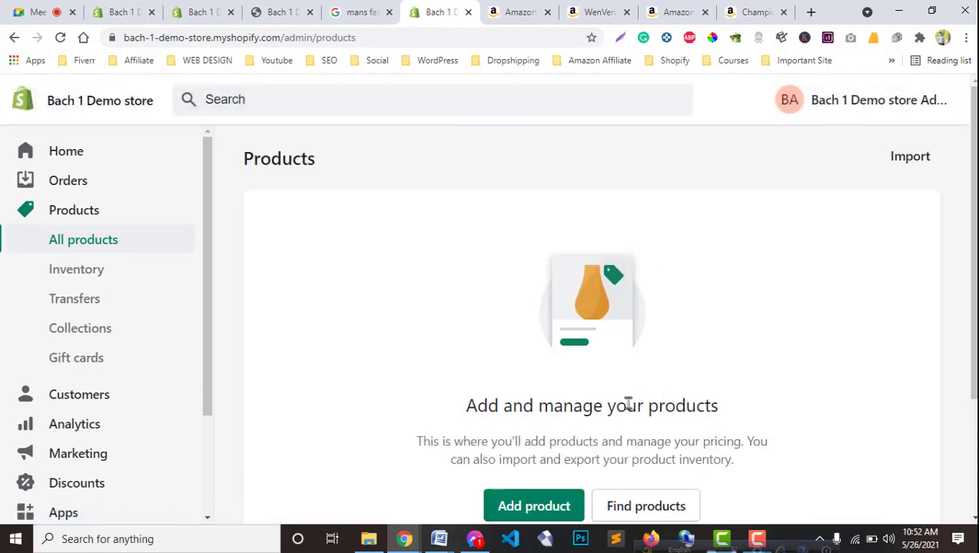
pyautogui.scroll(-1, 442, 402)
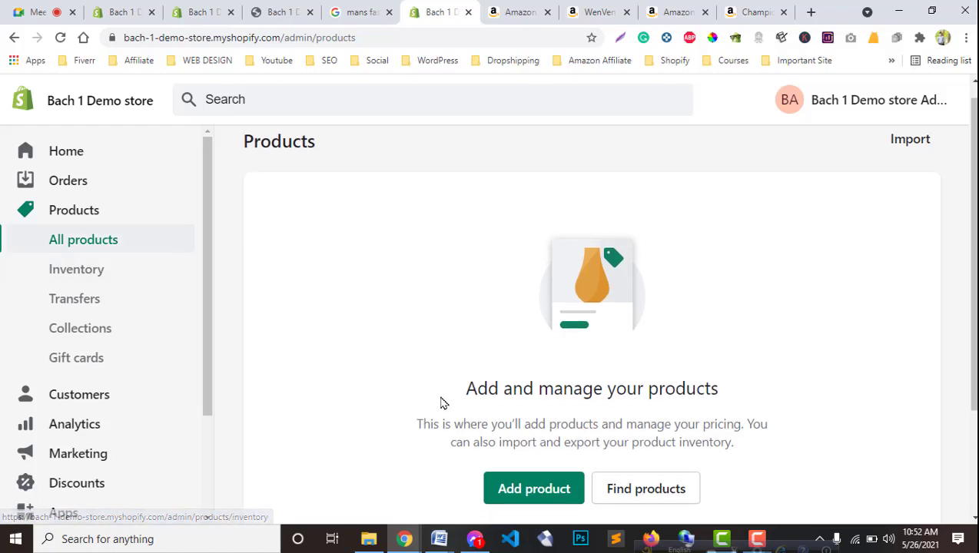
pyautogui.click(535, 458)
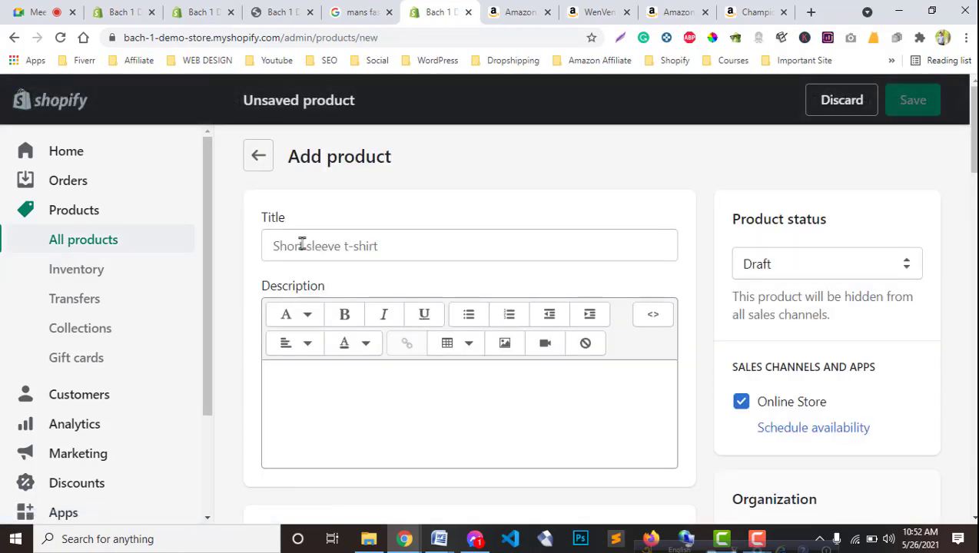
pyautogui.click(299, 240)
pyautogui.hotkey('ctrl', 'v')
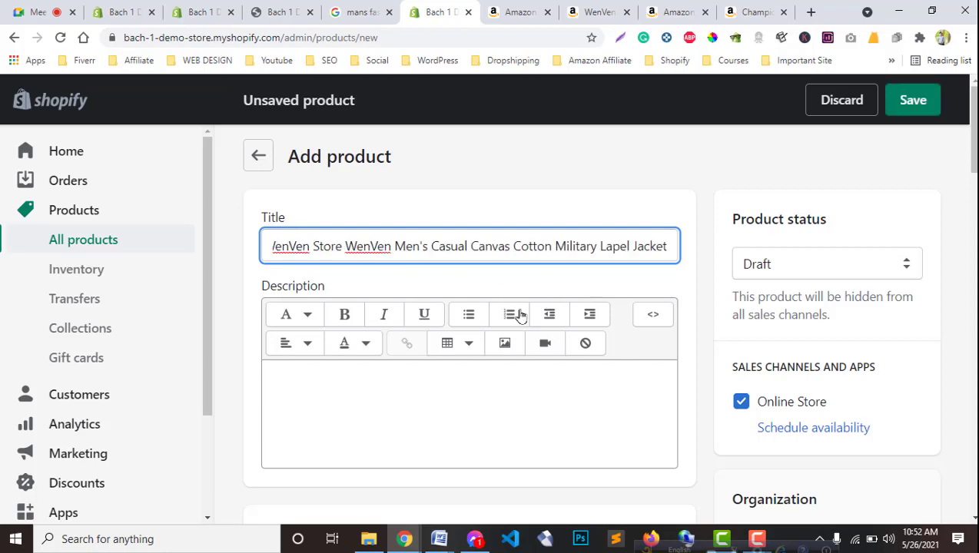
# Move the Amazon search results tab ahead of the product form tab in the browser
pyautogui.click(492, 6)
pyautogui.scroll(-3, 624, 352)
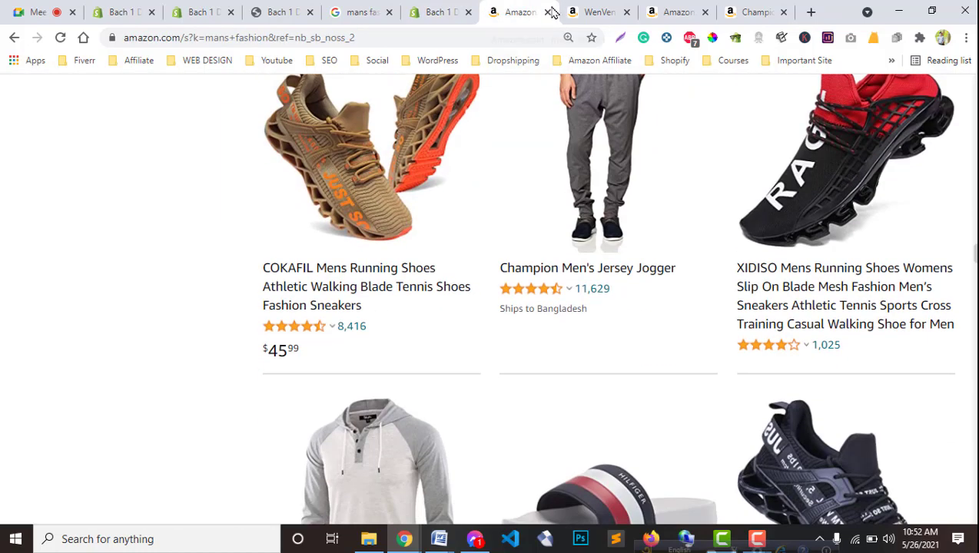
pyautogui.moveTo(549, 14); pyautogui.dragTo(505, 9)
# Copy the jacket's feature bullets from Material into the Best Use entry on Amazon and paste them as the product description
pyautogui.click(598, 12)
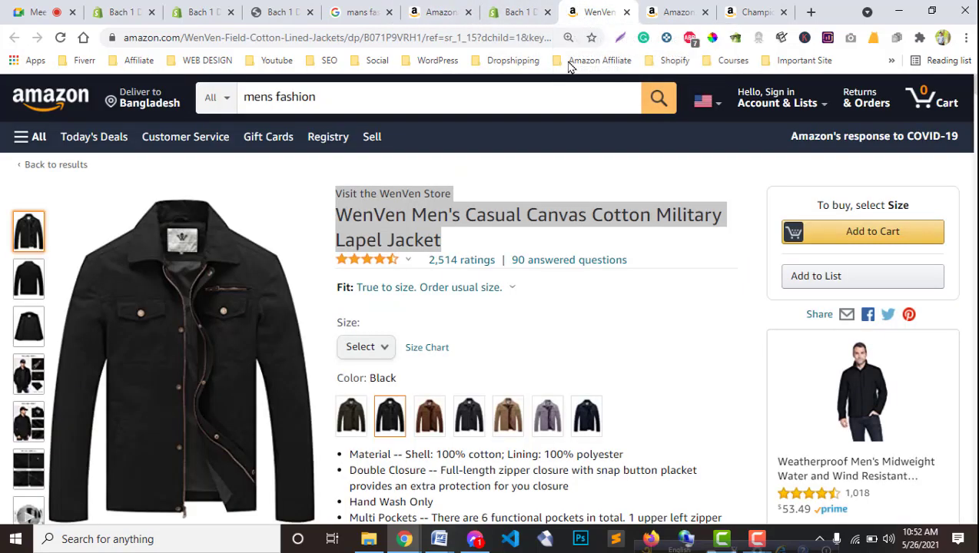
pyautogui.scroll(-4, 569, 368)
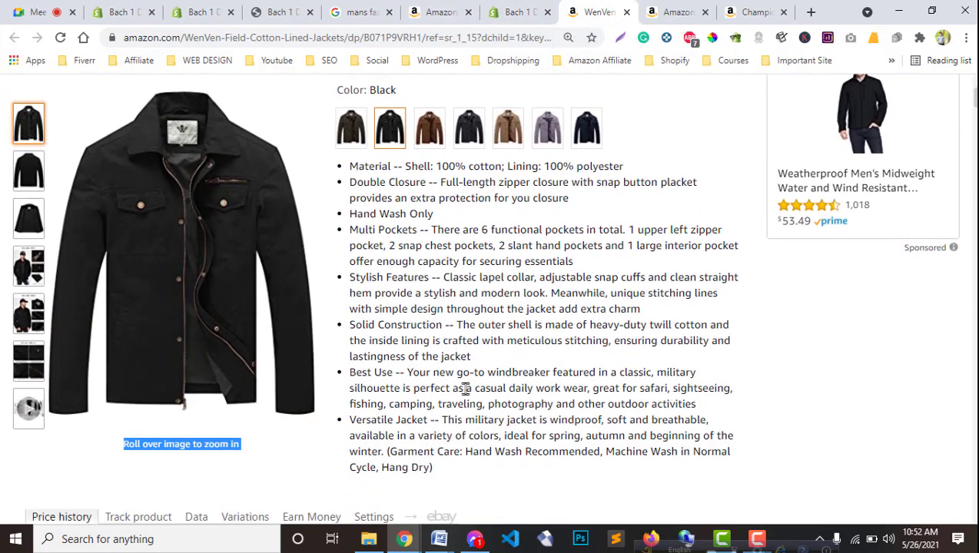
pyautogui.moveTo(458, 385); pyautogui.dragTo(350, 170)
pyautogui.hotkey('ctrl', 'c')
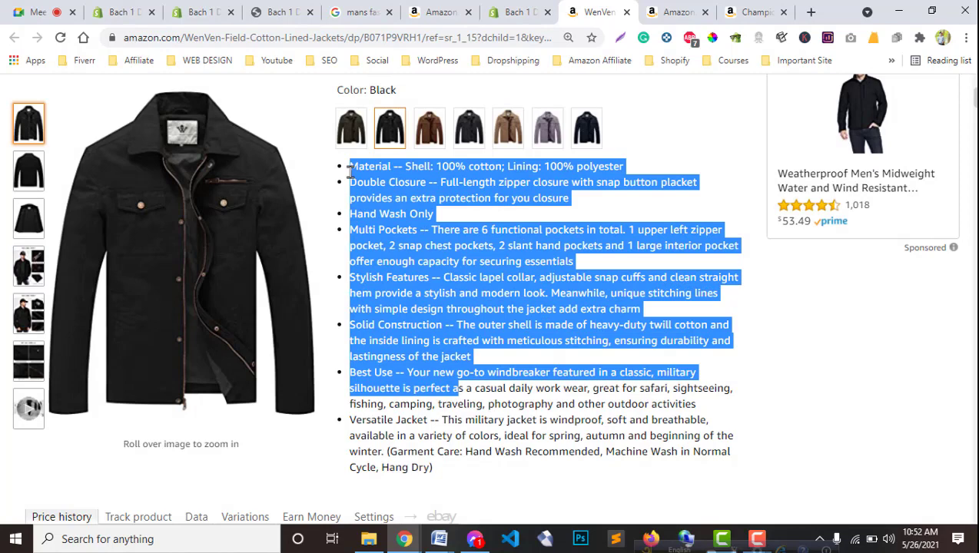
pyautogui.click(516, 12)
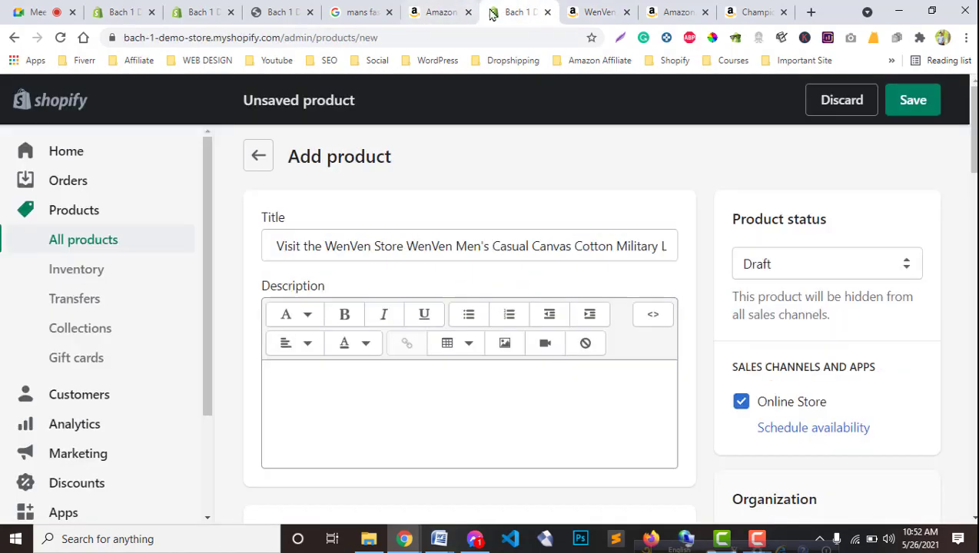
pyautogui.click(430, 258)
pyautogui.click(400, 416)
pyautogui.hotkey('ctrl', 'v')
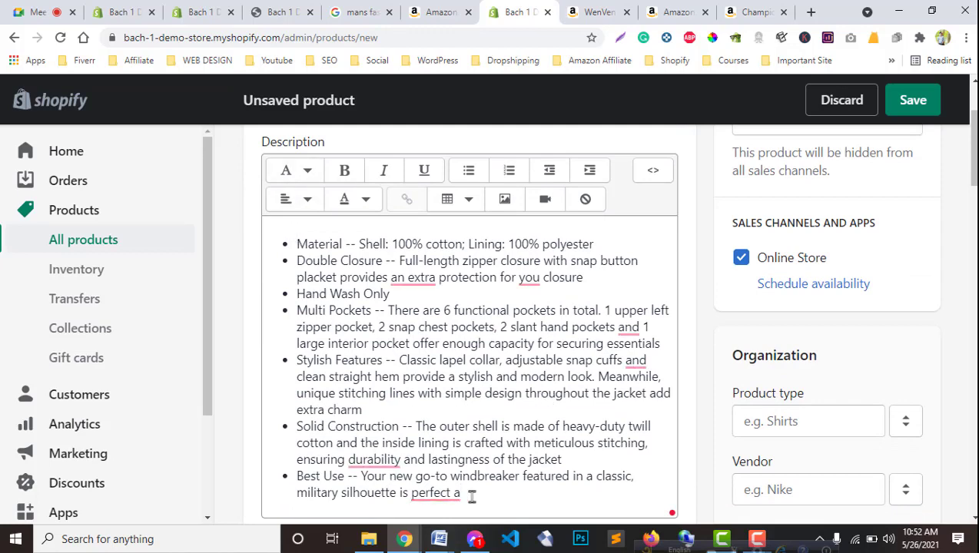
# Convert the whole description from bullets to a numbered list and remove the list formatting again, leaving plain paragraphs
pyautogui.moveTo(472, 497); pyautogui.dragTo(284, 244)
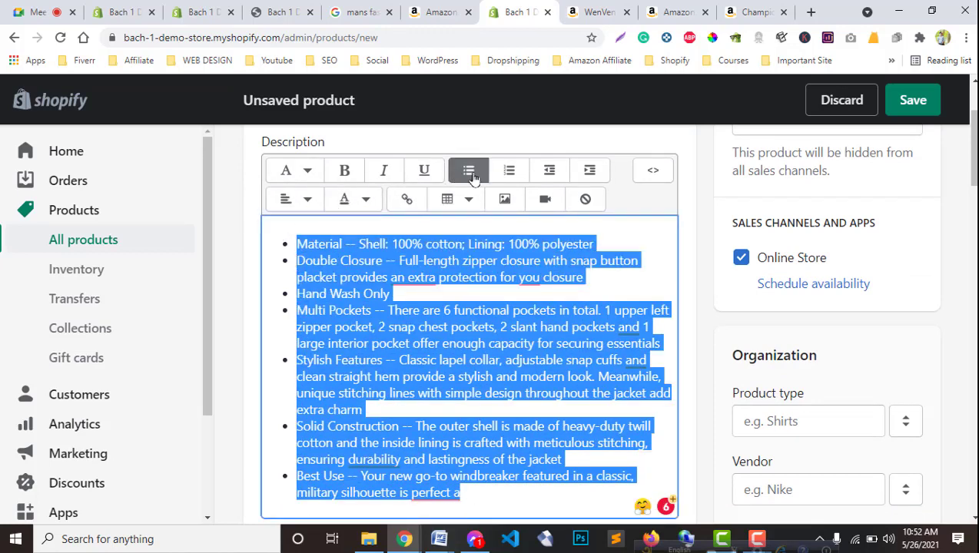
pyautogui.click(513, 171)
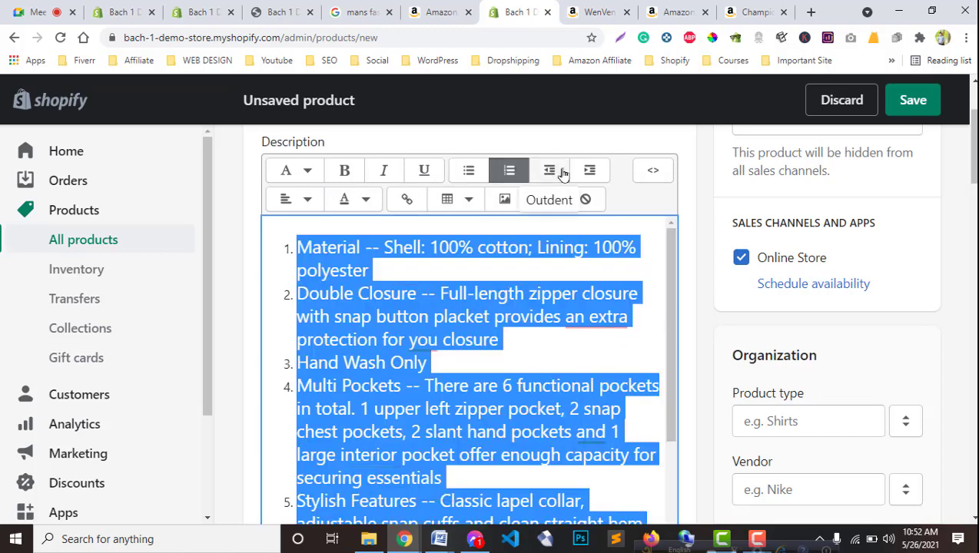
pyautogui.click(511, 172)
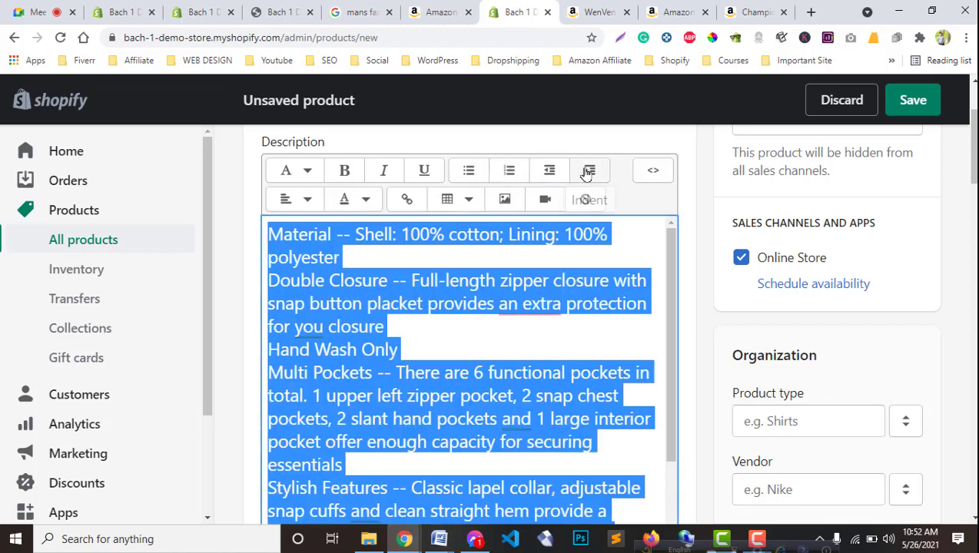
# Apply underline, italic and bold formatting to all of the description text
pyautogui.click(425, 171)
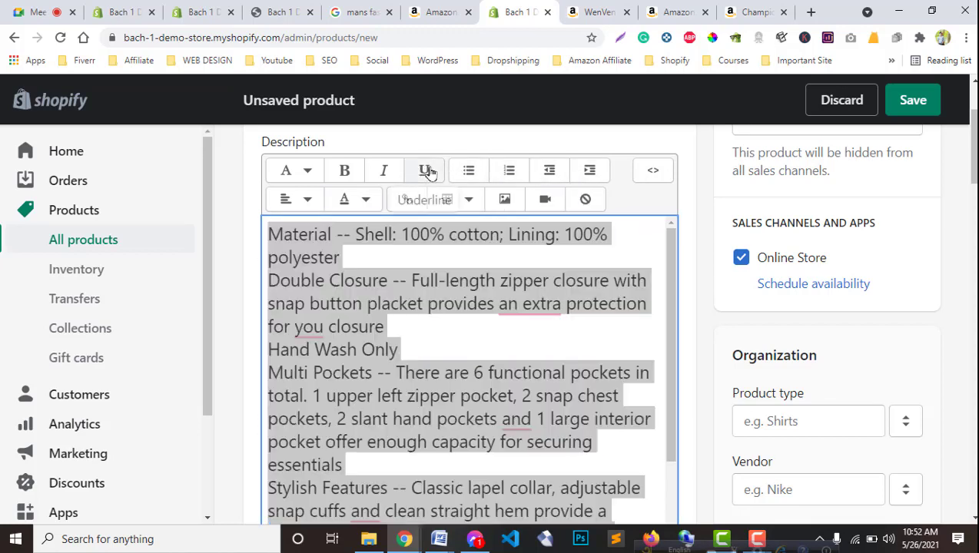
pyautogui.click(564, 330)
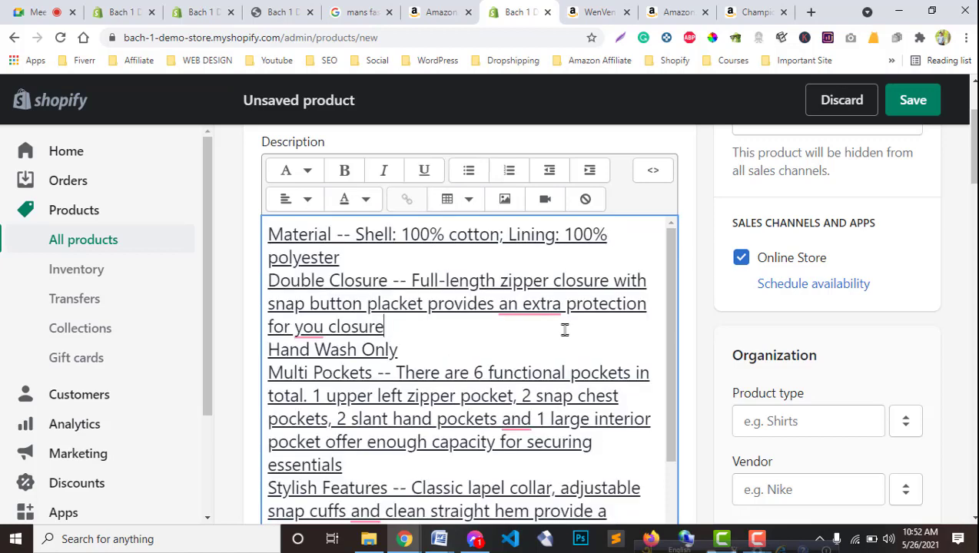
pyautogui.click(502, 374)
pyautogui.hotkey('ctrl', 'a')
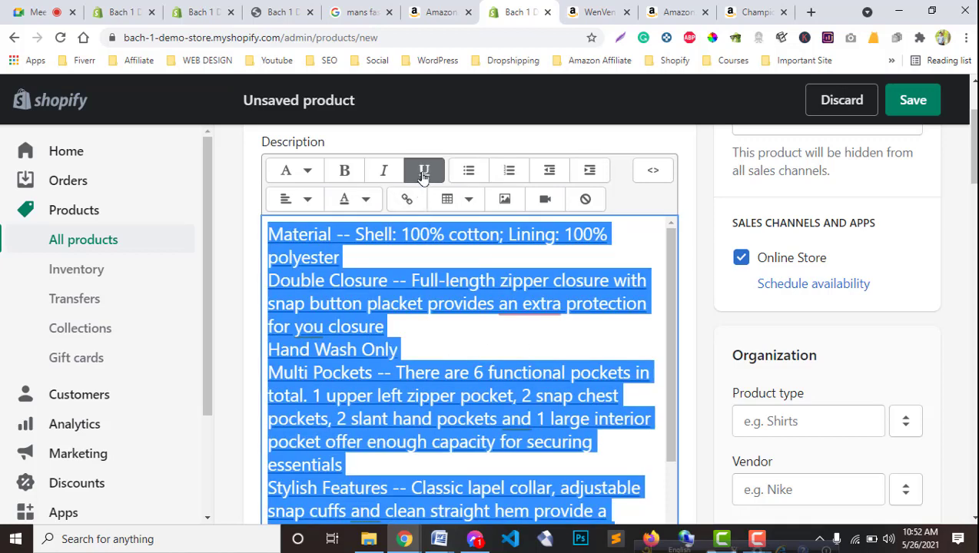
pyautogui.click(432, 286)
pyautogui.hotkey('ctrl', 'a')
pyautogui.click(384, 170)
pyautogui.click(422, 297)
pyautogui.hotkey('ctrl', 'a')
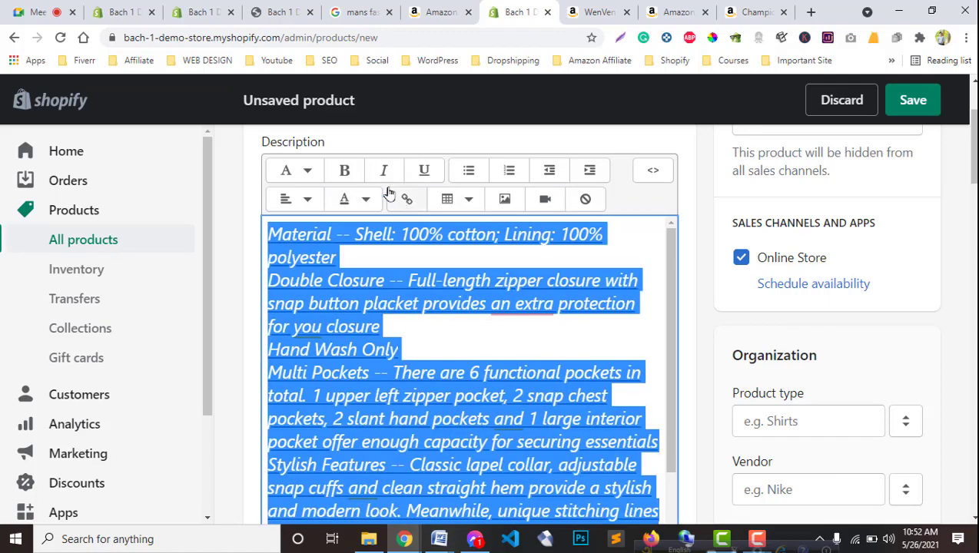
pyautogui.click(344, 170)
# Delete the entire formatted description from the unsaved product
pyautogui.click(427, 324)
pyautogui.hotkey('ctrl', 'a')
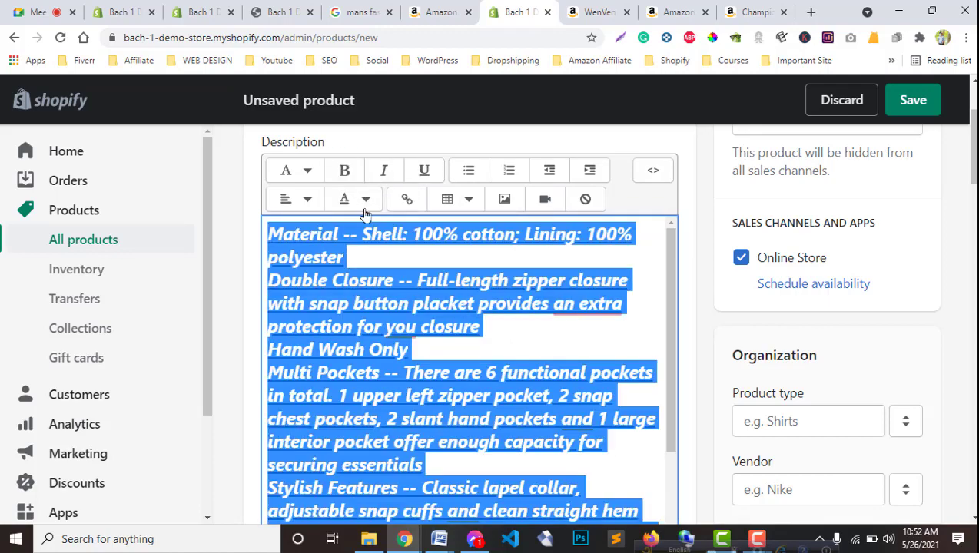
pyautogui.doubleClick(345, 172)
pyautogui.click(455, 346)
pyautogui.hotkey('ctrl', 'a')
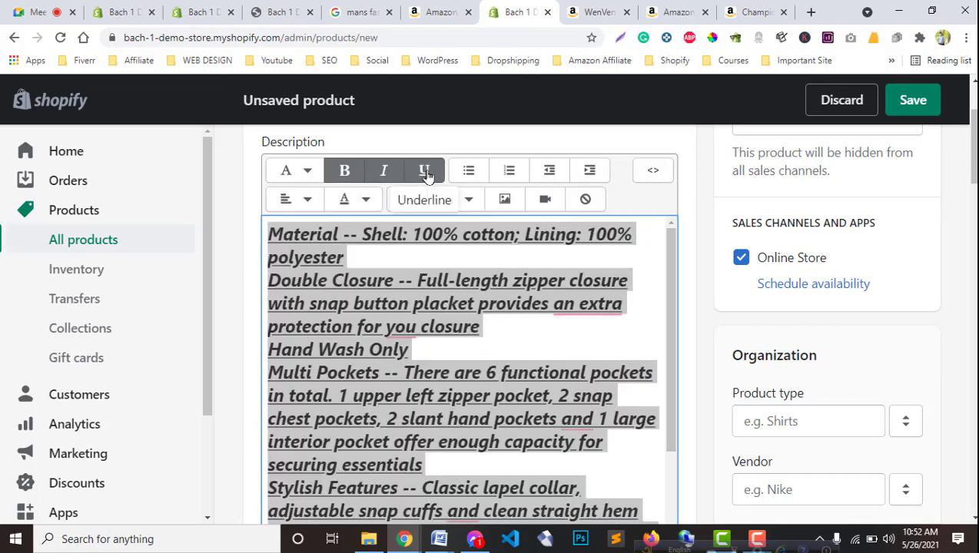
pyautogui.click(478, 302)
pyautogui.hotkey('ctrl', 'a')
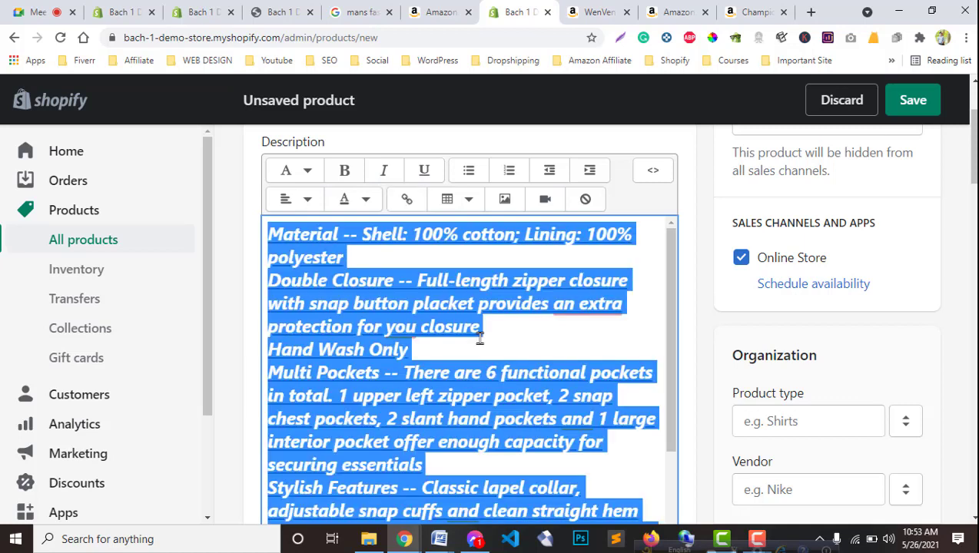
pyautogui.press('BackSpace')
# Copy the jacket's feature bullets from Material through "2 snap chest" on Amazon and paste them as the product description
pyautogui.click(592, 12)
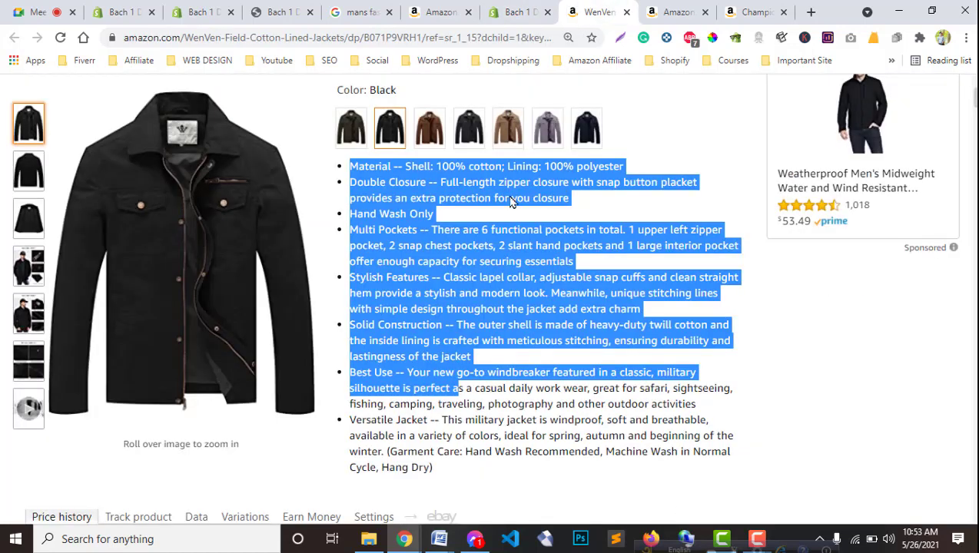
pyautogui.click(515, 214)
pyautogui.moveTo(453, 245); pyautogui.dragTo(350, 179)
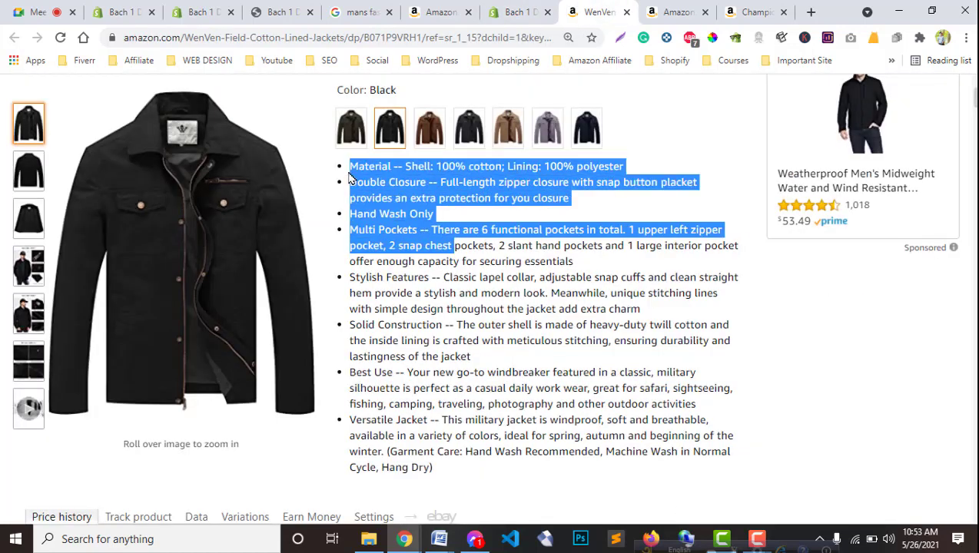
pyautogui.hotkey('ctrl', 'c')
pyautogui.click(515, 12)
pyautogui.click(400, 238)
pyautogui.hotkey('ctrl', 'v')
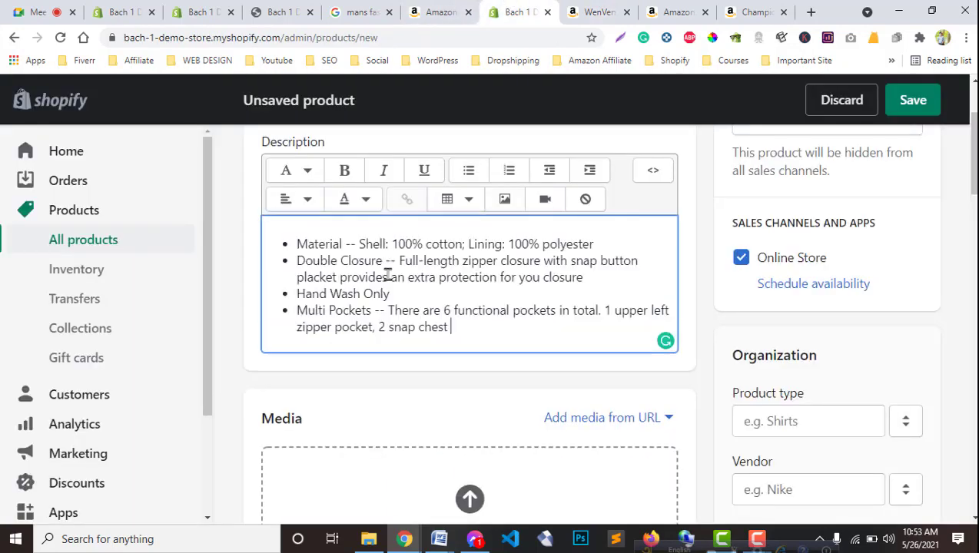
# Accept the grammar corrections in the Double Closure bullet, changing "an extra" to "extra" and "you" to "your"
pyautogui.click(421, 278)
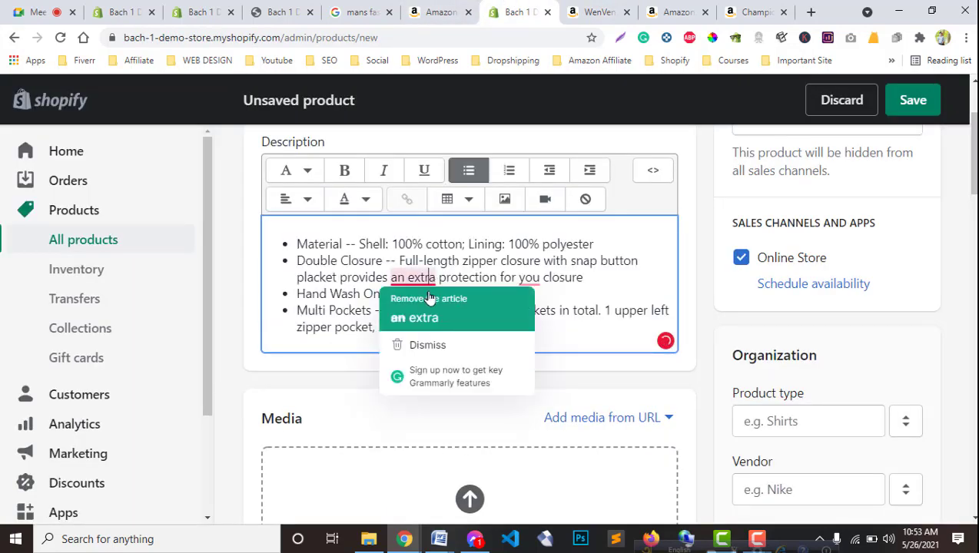
pyautogui.click(421, 371)
pyautogui.click(510, 281)
pyautogui.click(509, 371)
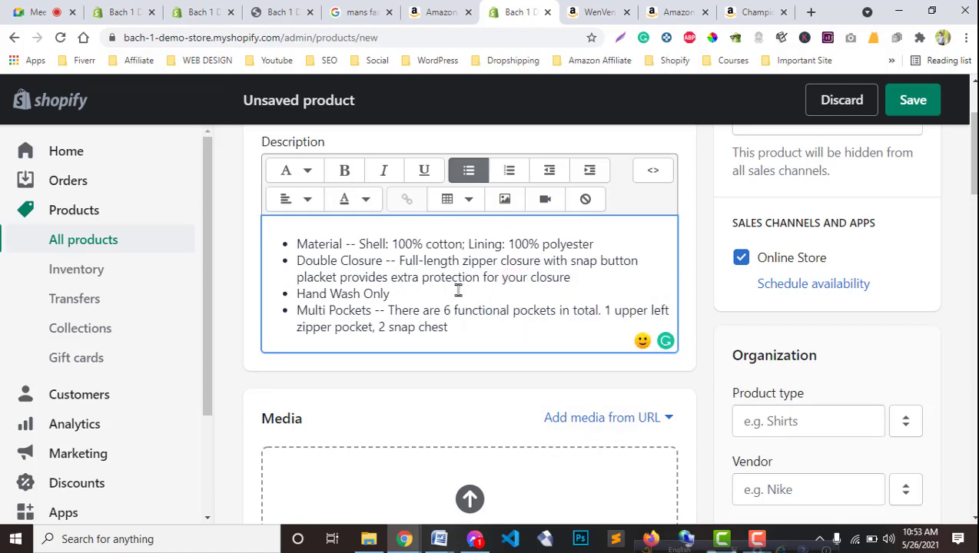
# Center-align the Double Closure bullet in the description
pyautogui.click(307, 178)
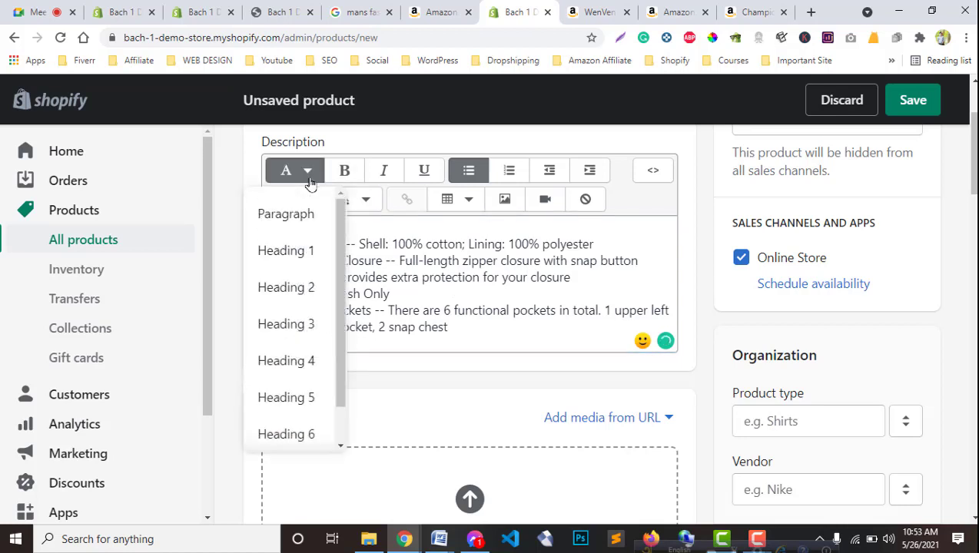
pyautogui.click(310, 171)
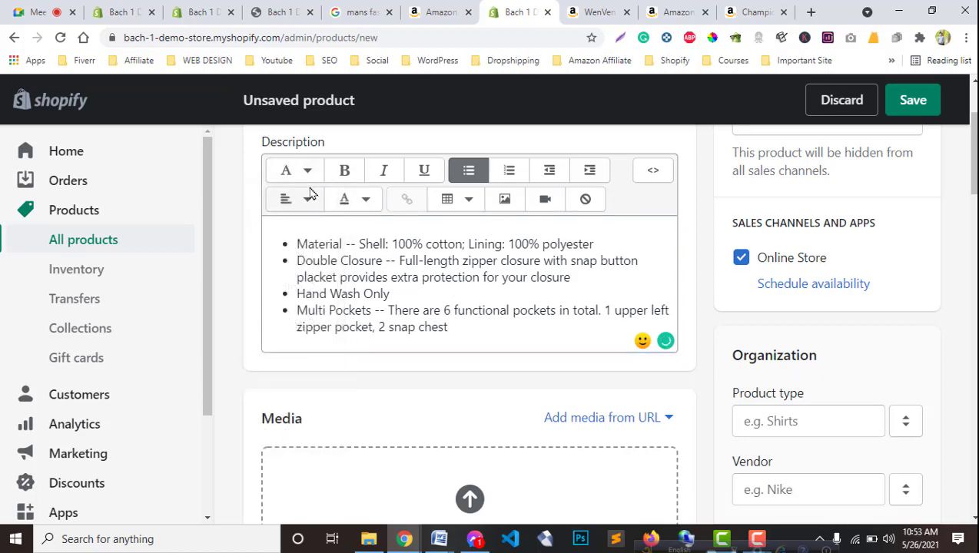
pyautogui.click(310, 201)
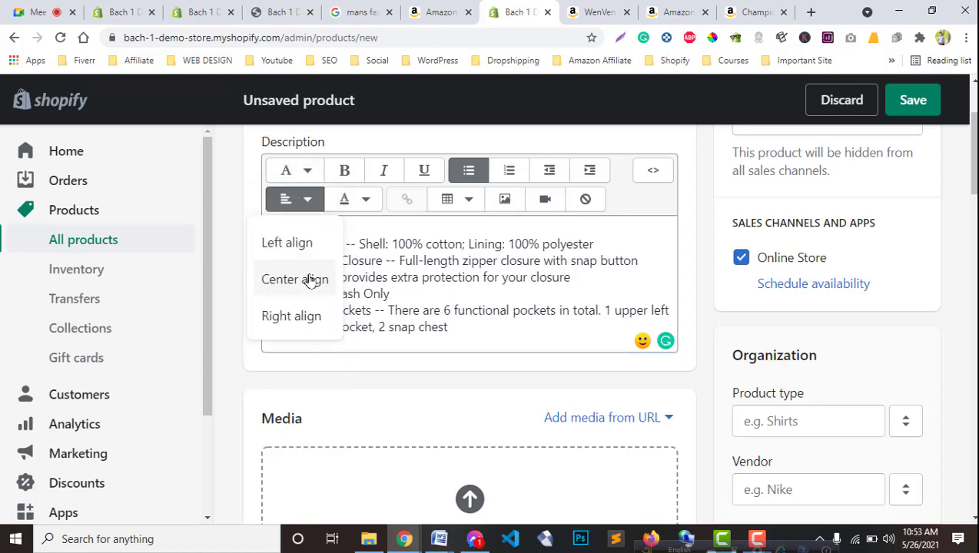
pyautogui.click(310, 280)
pyautogui.click(297, 201)
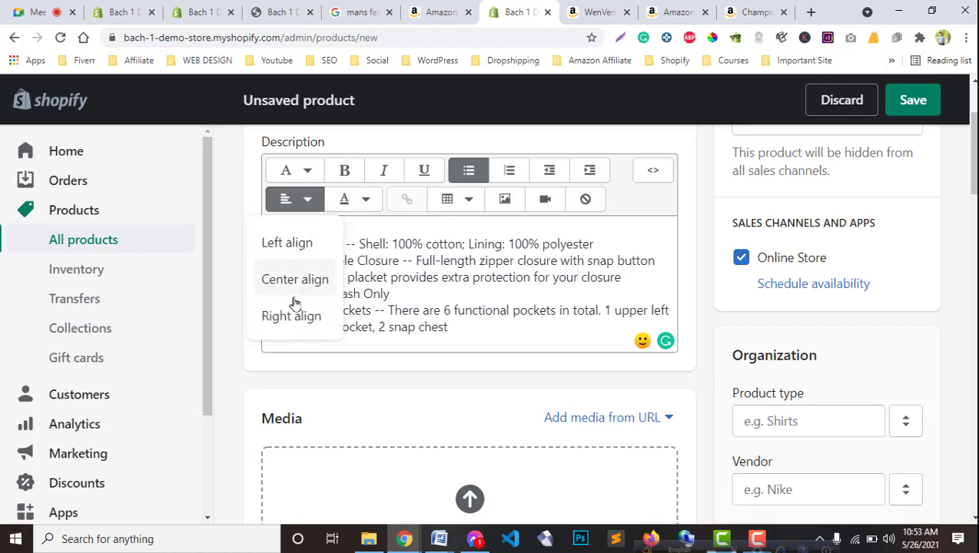
pyautogui.click(400, 261)
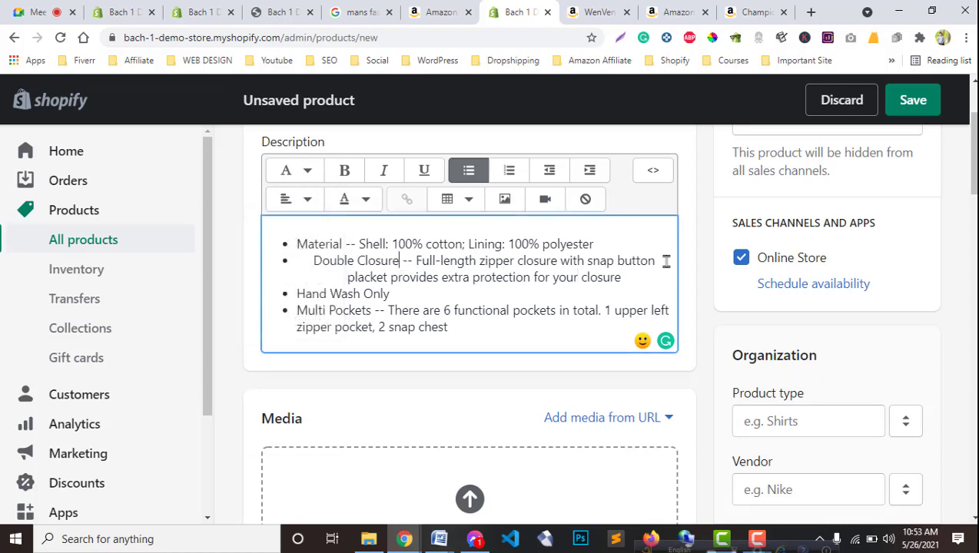
# Make the word "Material" in the first description bullet bold
pyautogui.moveTo(666, 262); pyautogui.dragTo(359, 245)
pyautogui.doubleClick(445, 245)
pyautogui.click(451, 245)
pyautogui.doubleClick(451, 244)
pyautogui.moveTo(598, 244); pyautogui.dragTo(287, 237)
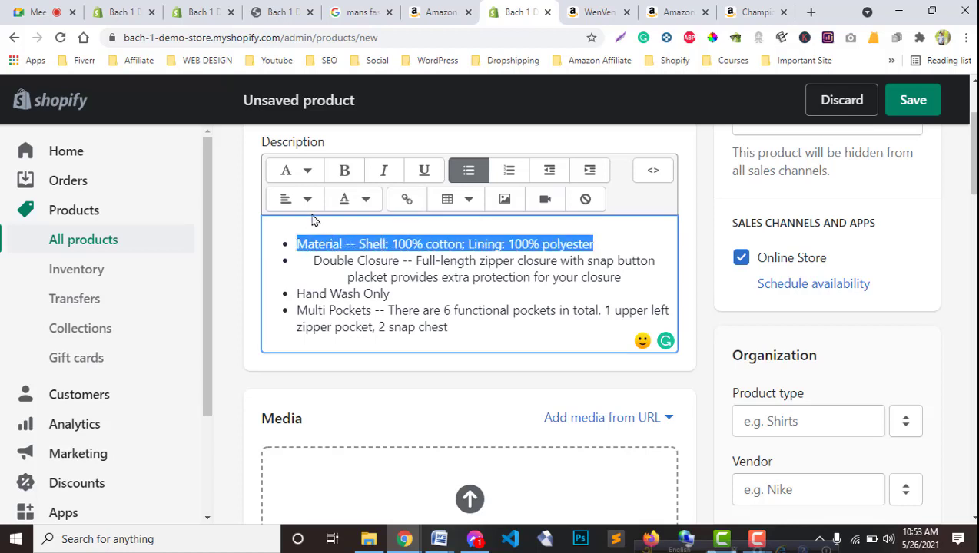
pyautogui.click(374, 258)
pyautogui.doubleClick(326, 243)
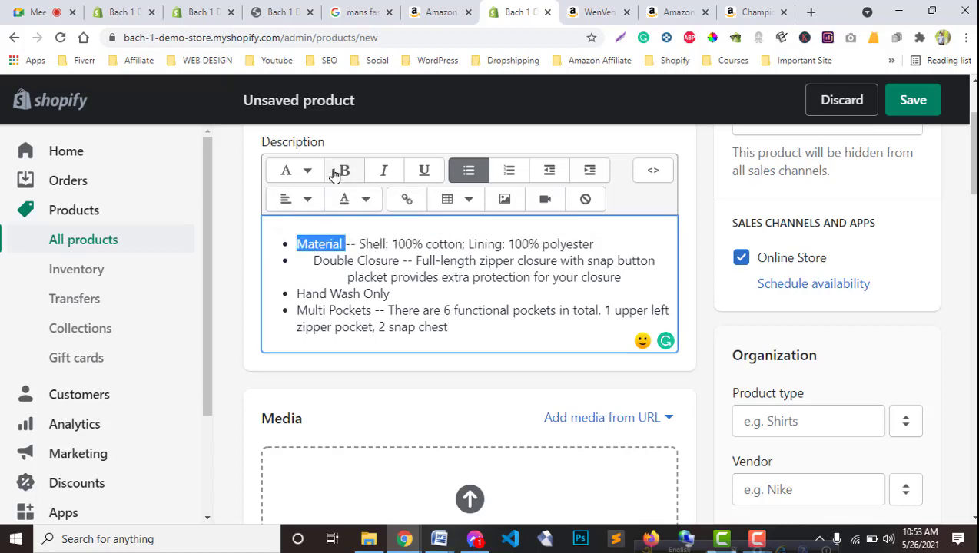
pyautogui.click(343, 170)
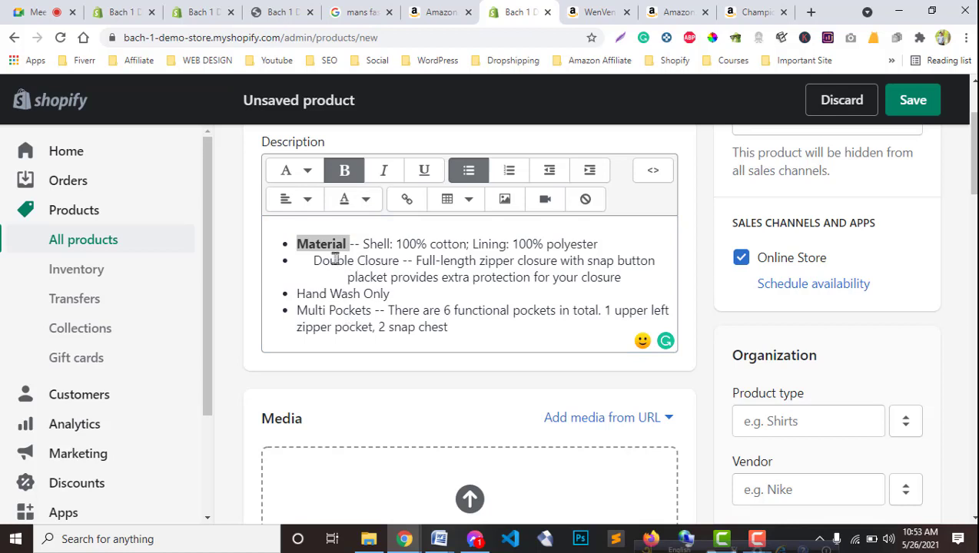
# Set the Double Closure bullet to left alignment
pyautogui.click(335, 259)
pyautogui.click(306, 173)
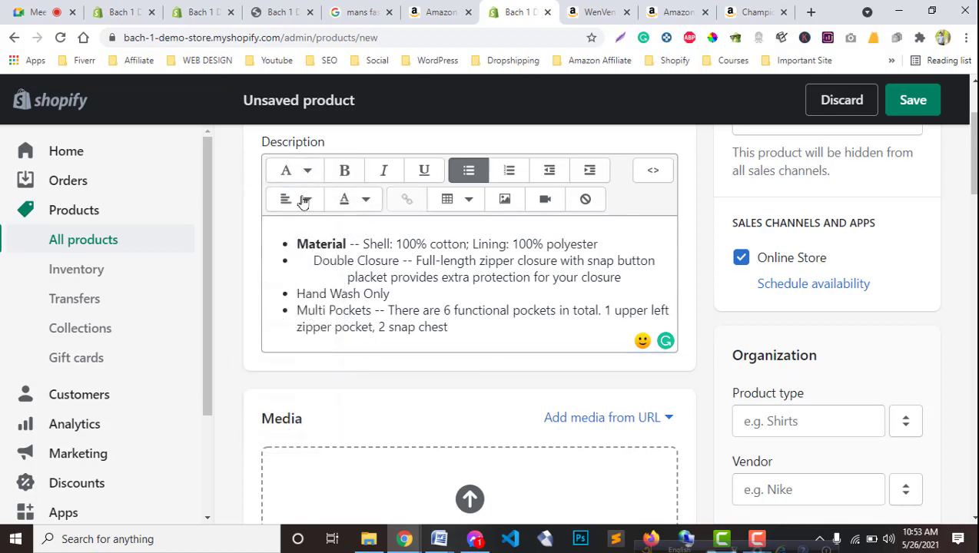
pyautogui.click(304, 201)
pyautogui.click(292, 252)
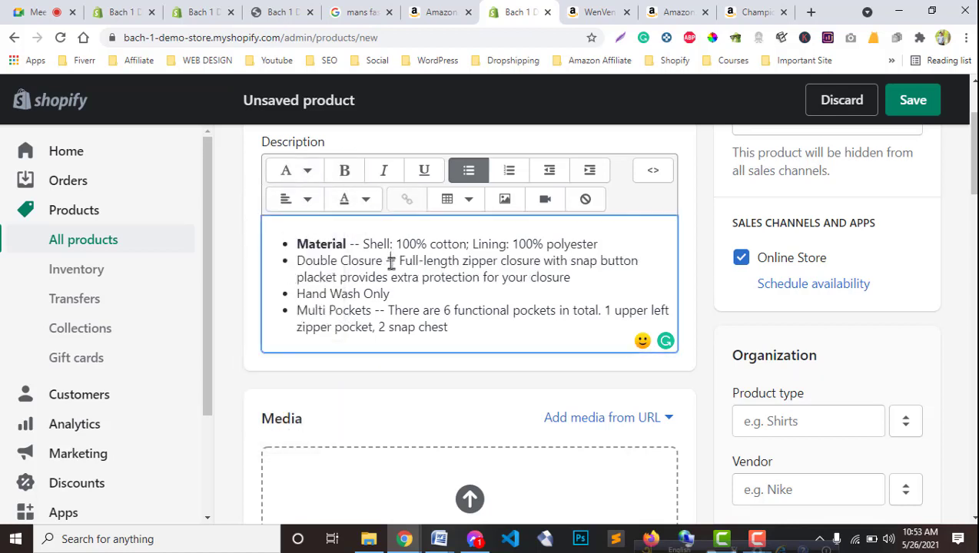
# Make the labels "Double Closure" and "Multi Pockets" in the description bullets bold
pyautogui.moveTo(380, 261); pyautogui.dragTo(296, 261)
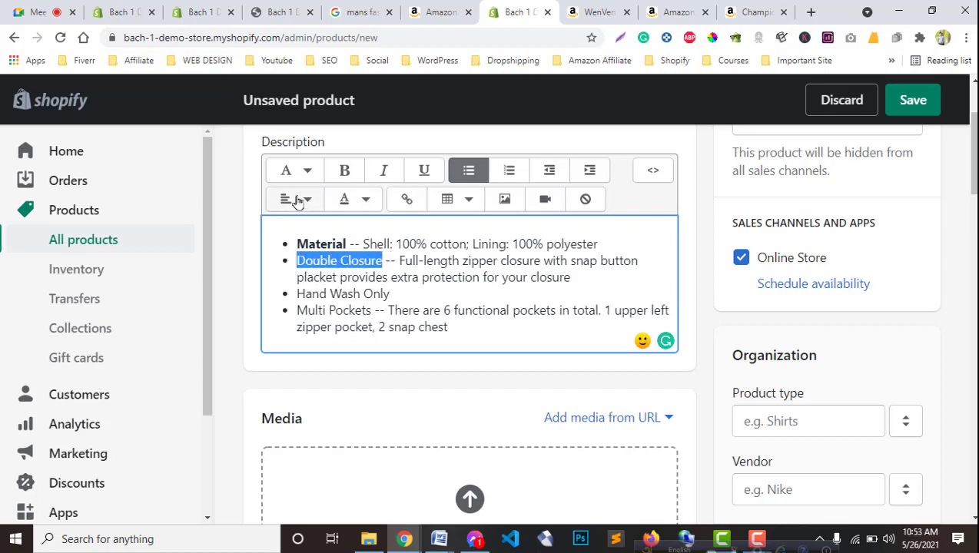
pyautogui.click(345, 170)
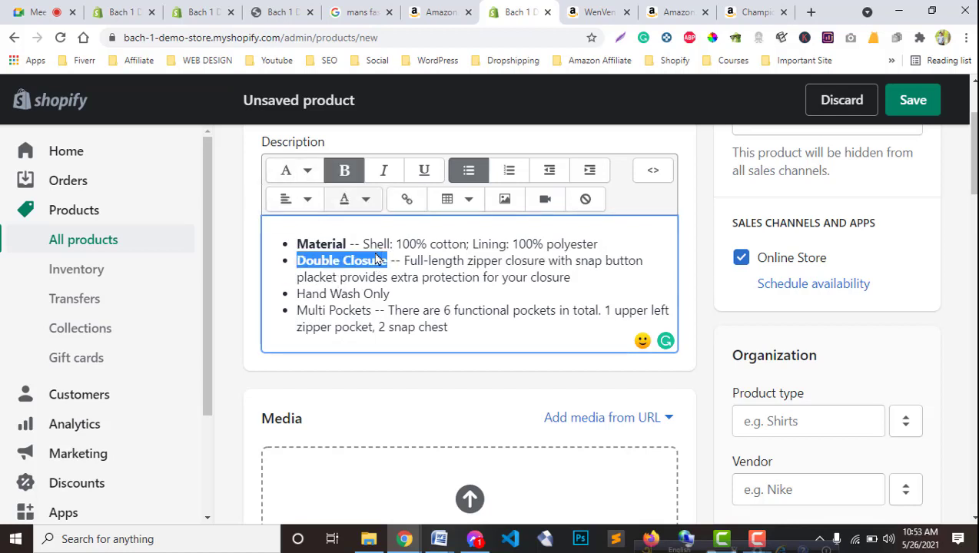
pyautogui.click(400, 327)
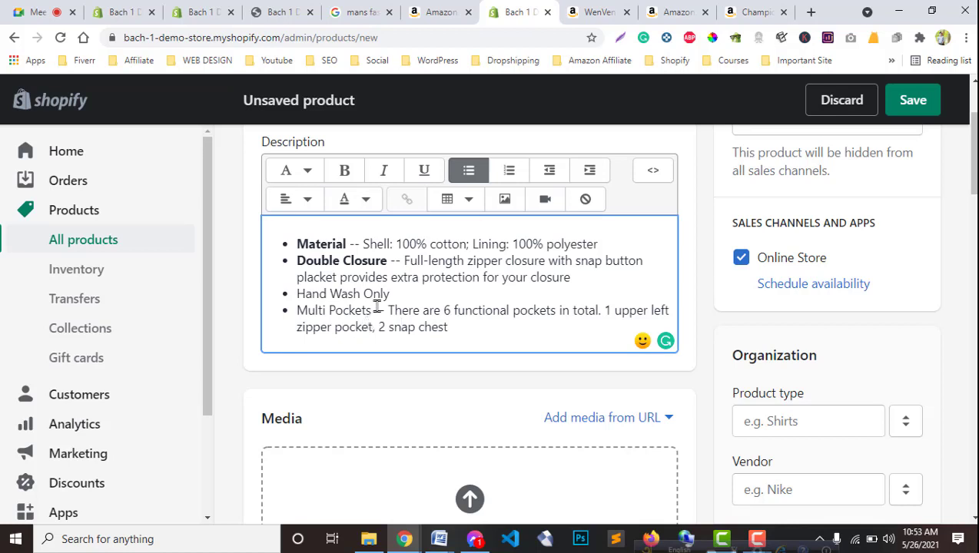
pyautogui.moveTo(379, 309); pyautogui.dragTo(296, 310)
pyautogui.click(338, 179)
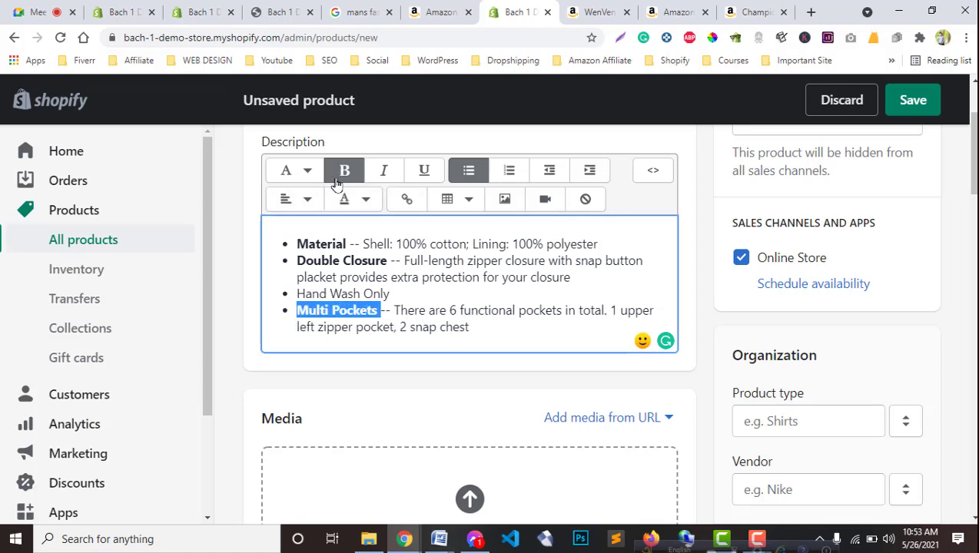
pyautogui.click(445, 255)
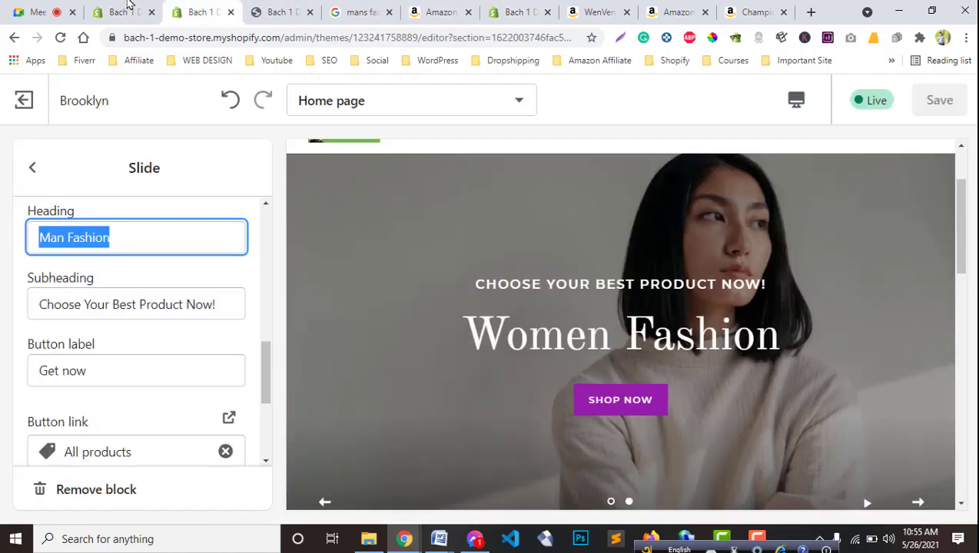
# Return to the unsaved product form and review its title, description and media sections
pyautogui.click(129, 8)
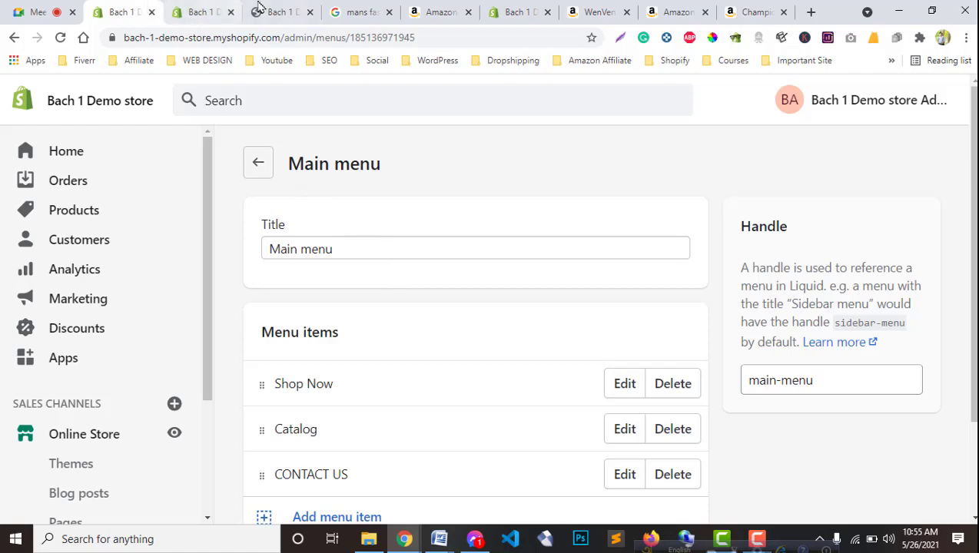
pyautogui.click(503, 11)
pyautogui.scroll(2, 410, 383)
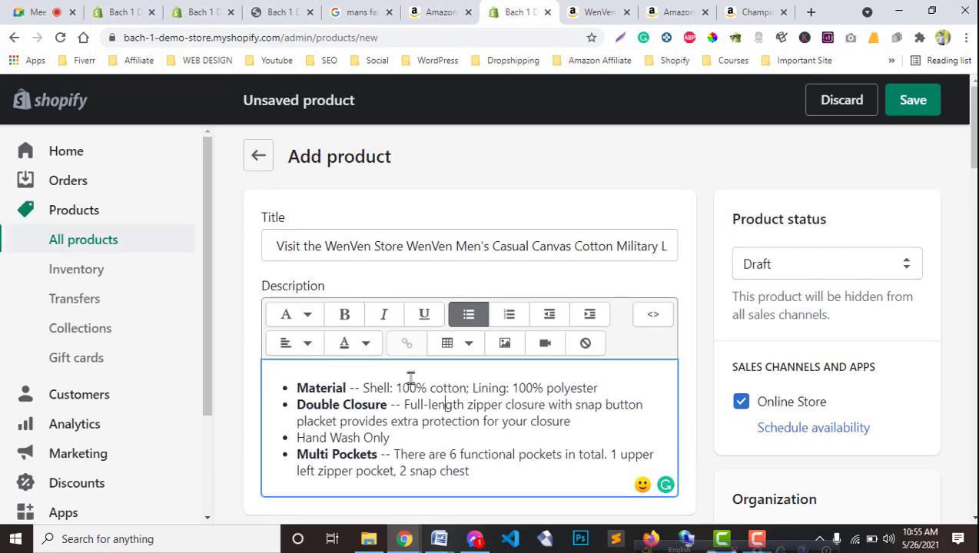
pyautogui.scroll(-2, 405, 371)
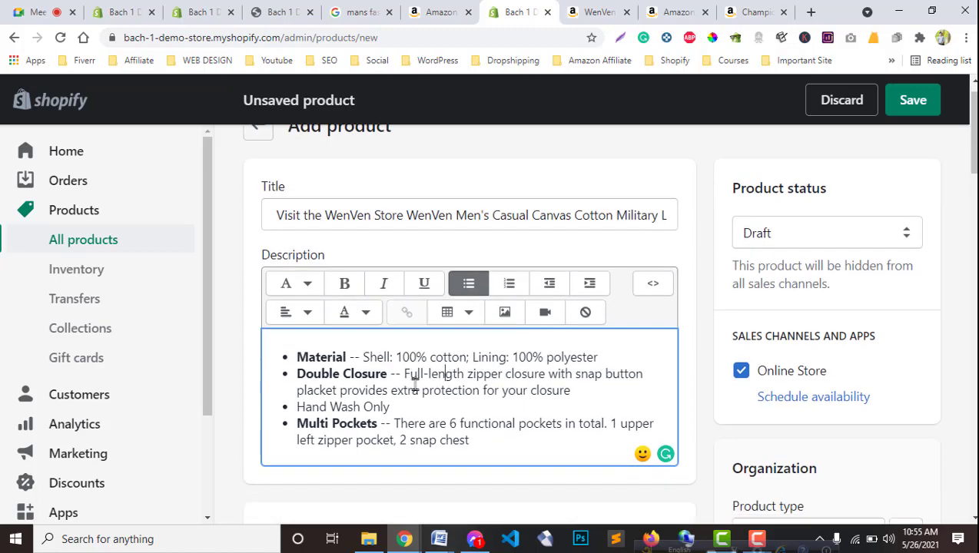
pyautogui.scroll(1, 397, 355)
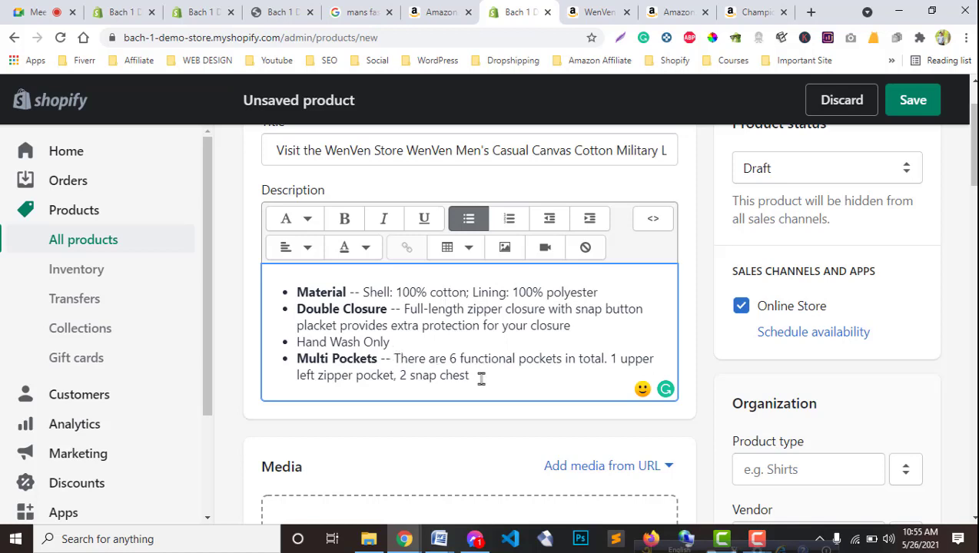
pyautogui.moveTo(470, 375); pyautogui.dragTo(289, 285)
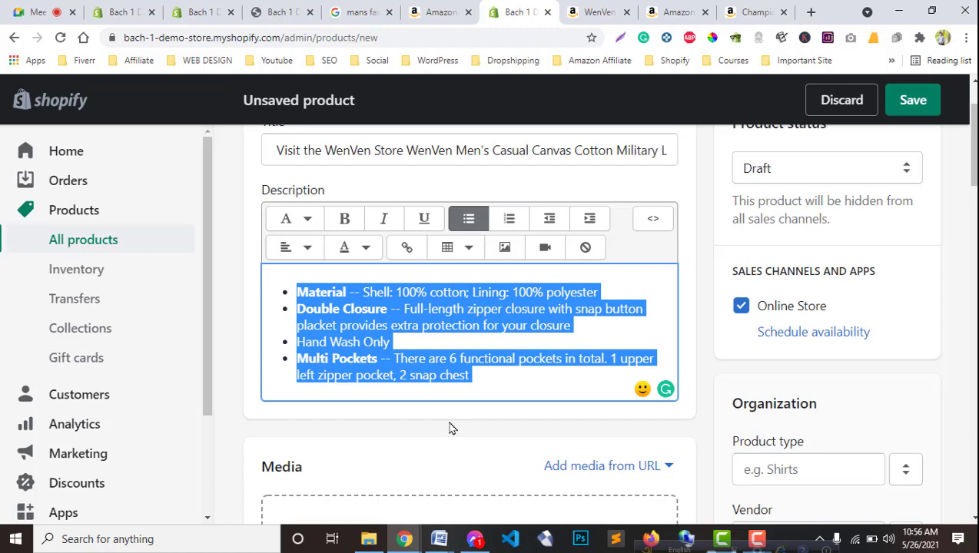
pyautogui.scroll(-2, 451, 428)
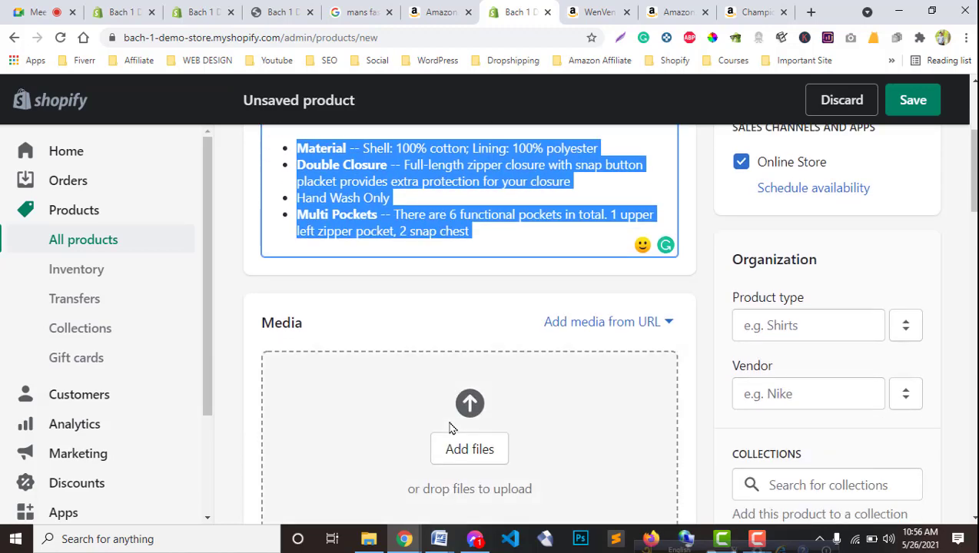
pyautogui.scroll(-1, 451, 428)
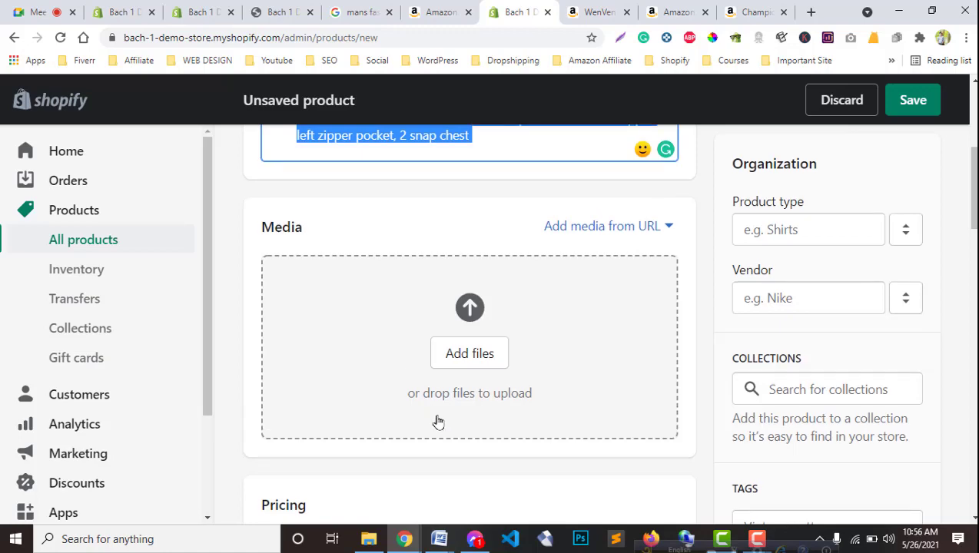
pyautogui.scroll(3, 445, 384)
pyautogui.scroll(2, 453, 339)
pyautogui.scroll(-1, 488, 384)
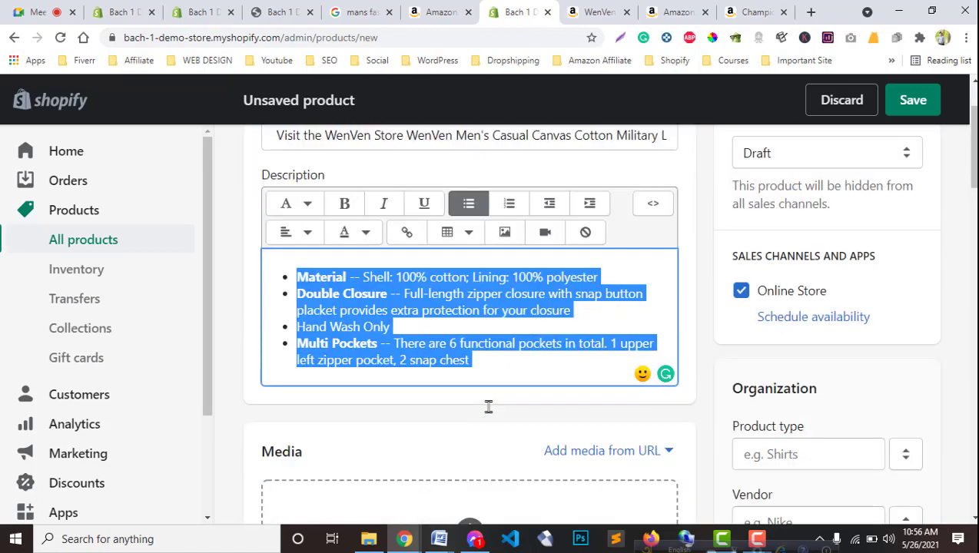
pyautogui.scroll(-4, 484, 415)
pyautogui.scroll(1, 454, 407)
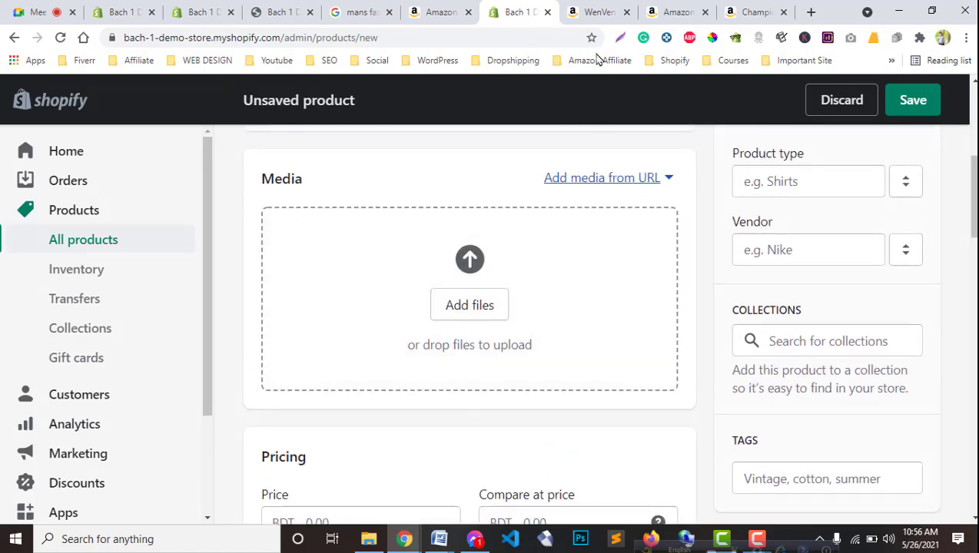
# Get the jacket picture from the WenVen Amazon page and upload the downloaded JPG to the product's media
pyautogui.click(596, 11)
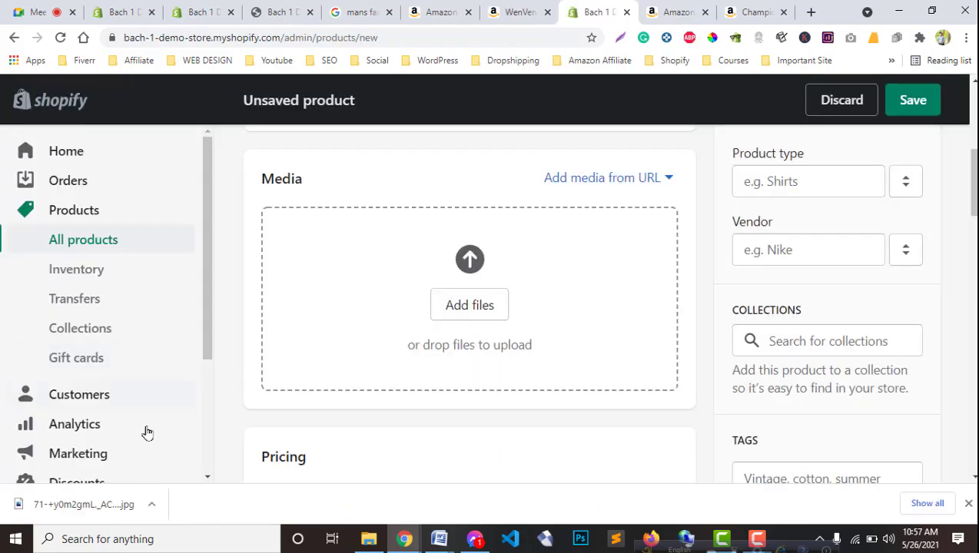
pyautogui.moveTo(63, 506); pyautogui.dragTo(377, 272)
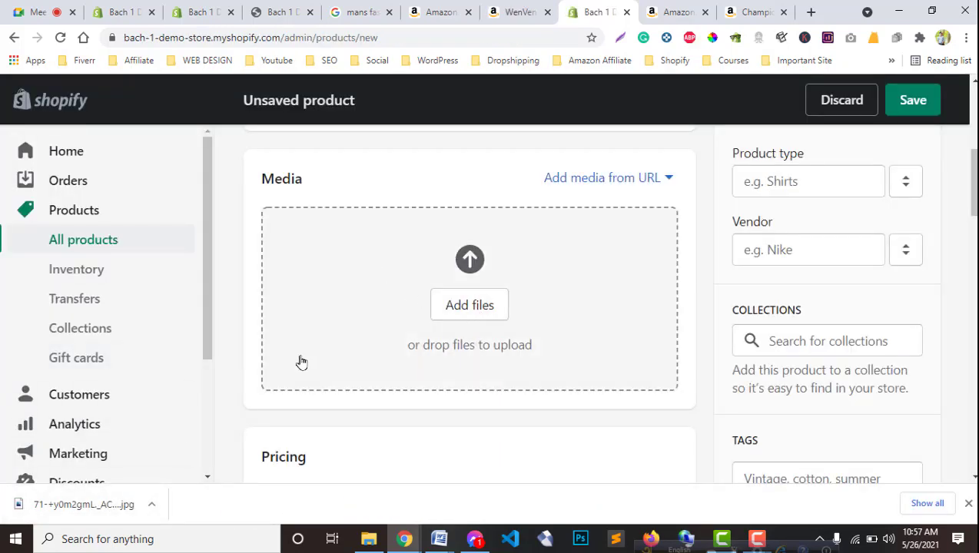
pyautogui.moveTo(120, 500); pyautogui.dragTo(512, 332)
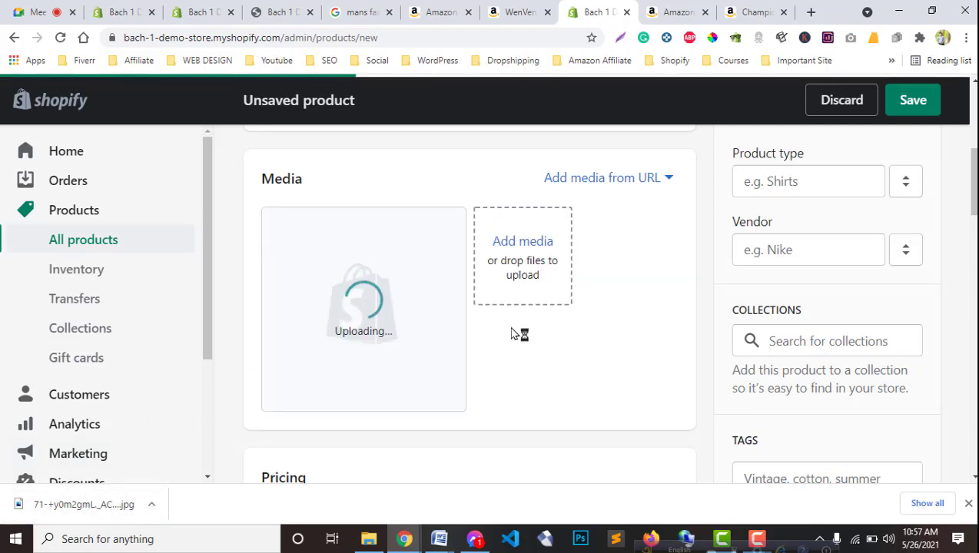
# Save the Coffee jacket picture from the WenVen Amazon page over 71-+y0m2gmL._AC_UY500_.jpg and upload the download to the product's media
pyautogui.click(518, 12)
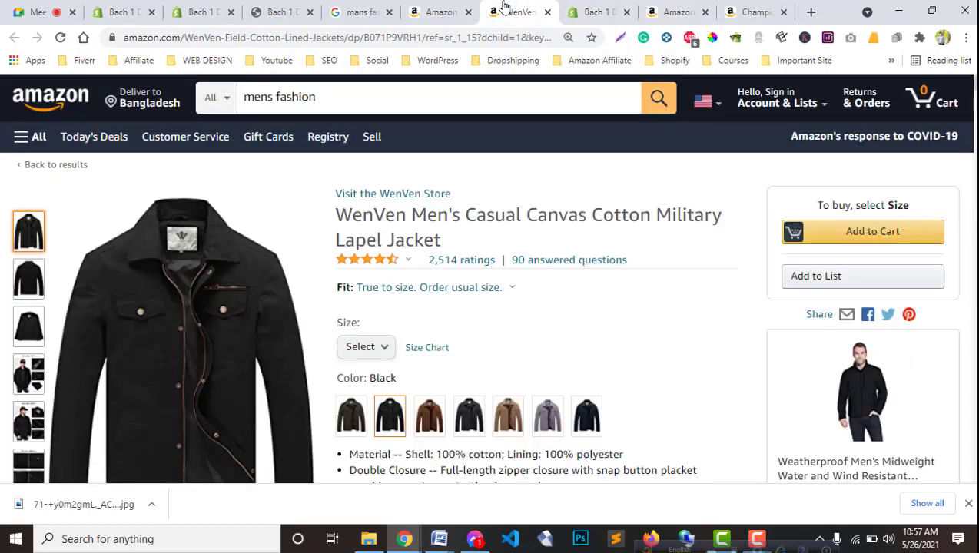
pyautogui.click(424, 419)
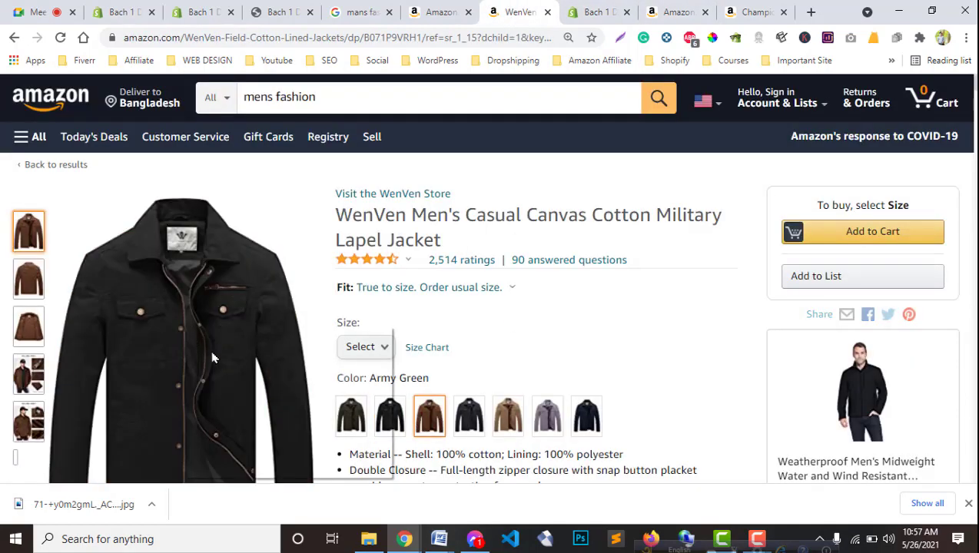
pyautogui.rightClick(209, 347)
pyautogui.click(213, 354)
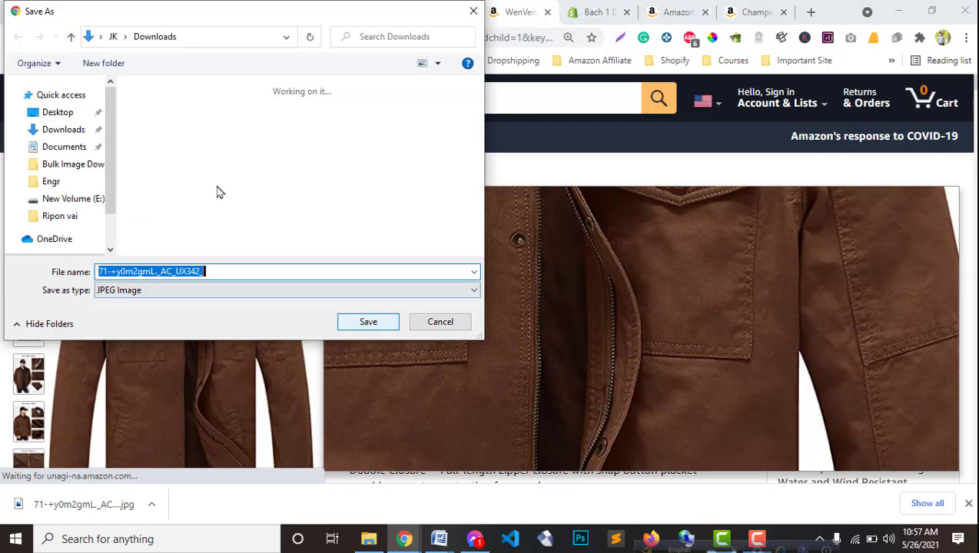
pyautogui.click(293, 272)
pyautogui.click(368, 323)
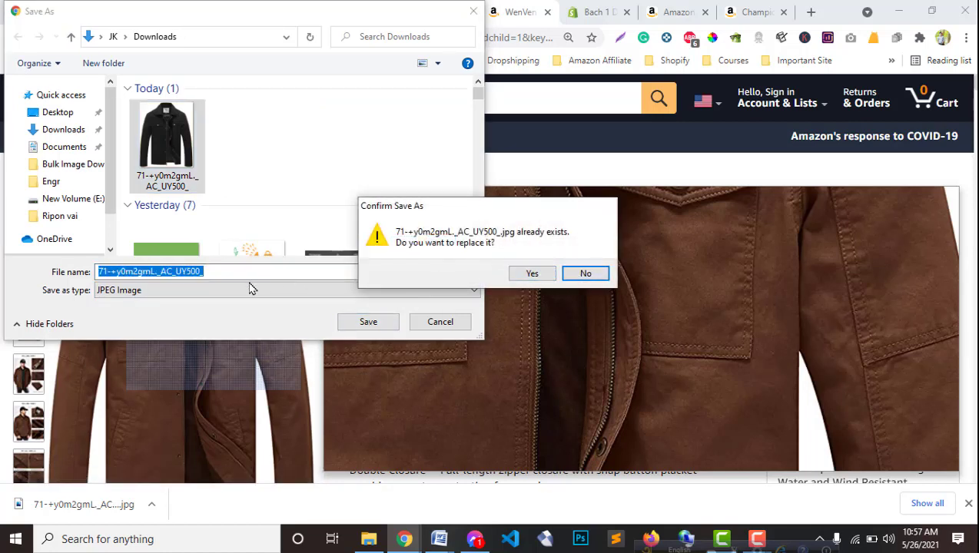
pyautogui.click(528, 277)
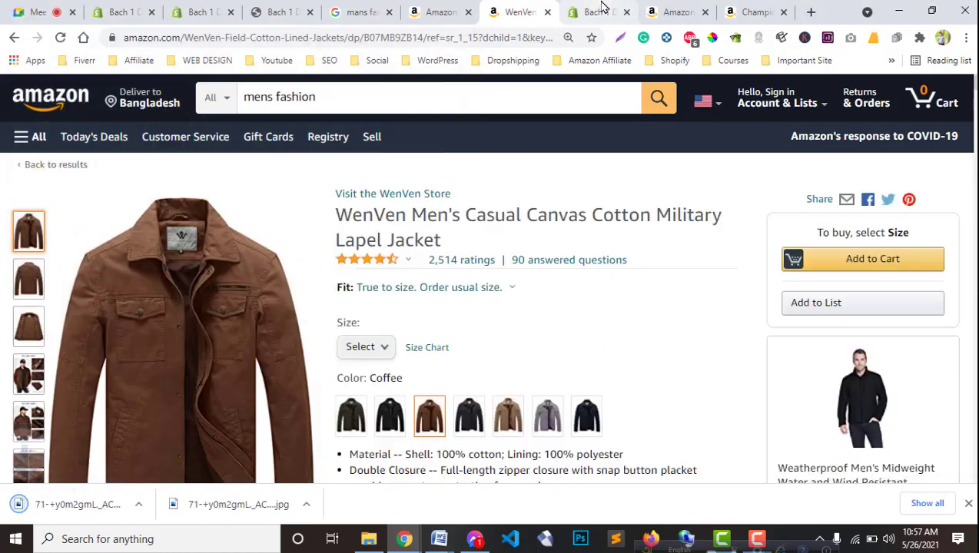
pyautogui.hotkey('ctrl', 'Tab')
pyautogui.moveTo(13, 505); pyautogui.dragTo(518, 361)
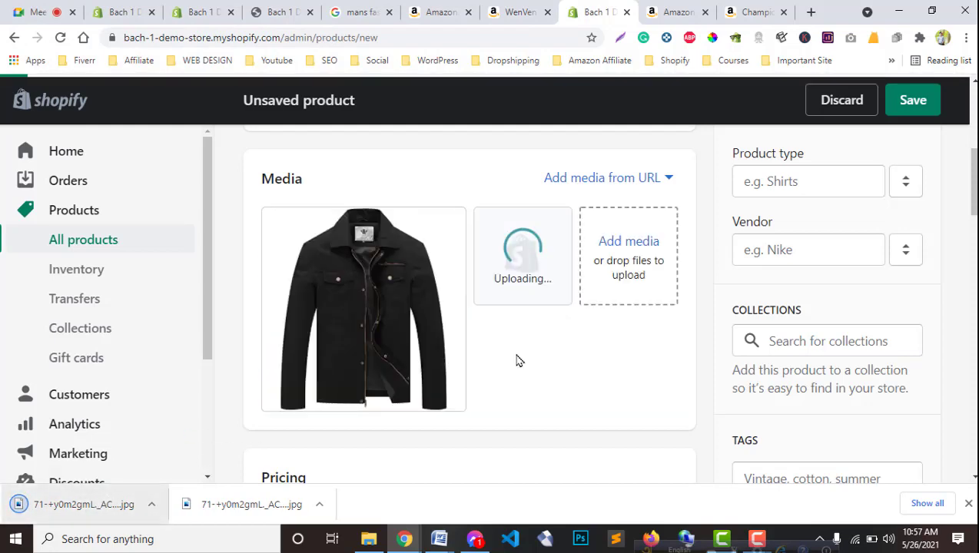
# Choose the Light Grey colour of the jacket on the WenVen Amazon page and reload that page
pyautogui.click(518, 11)
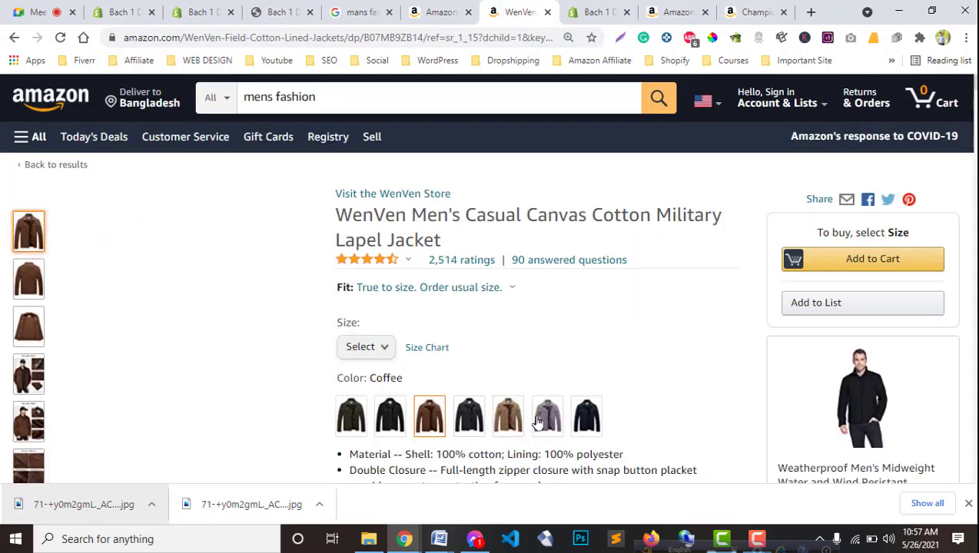
pyautogui.click(548, 415)
pyautogui.rightClick(228, 304)
pyautogui.click(219, 304)
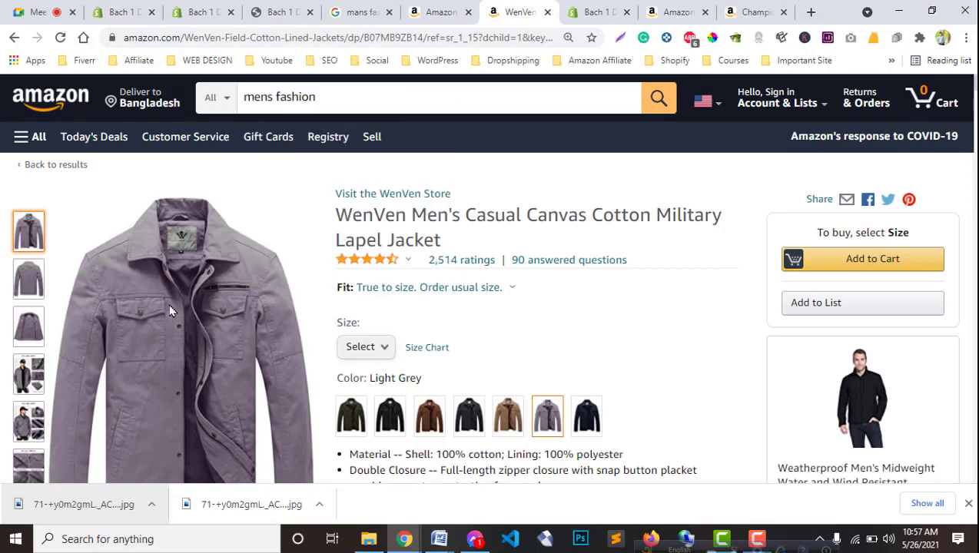
pyautogui.rightClick(171, 304)
pyautogui.click(140, 339)
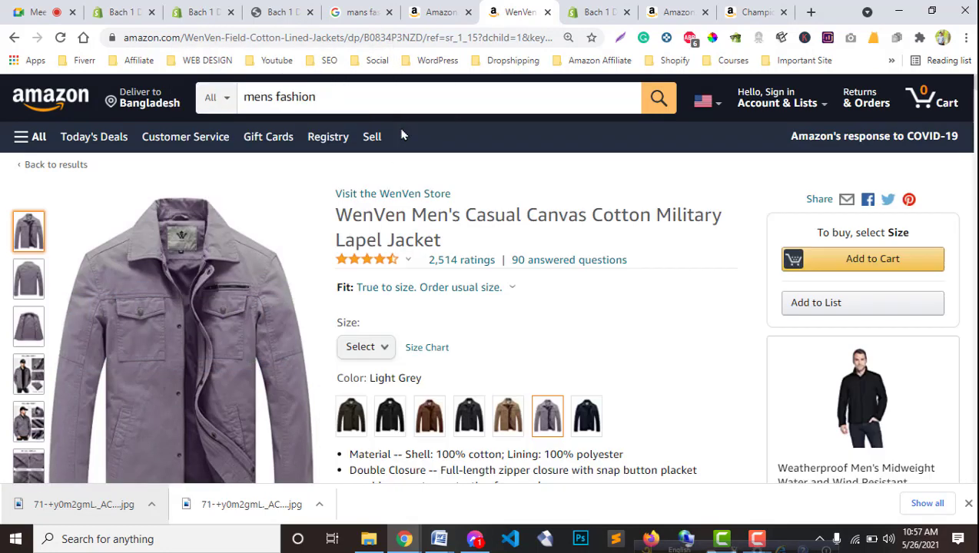
pyautogui.click(60, 37)
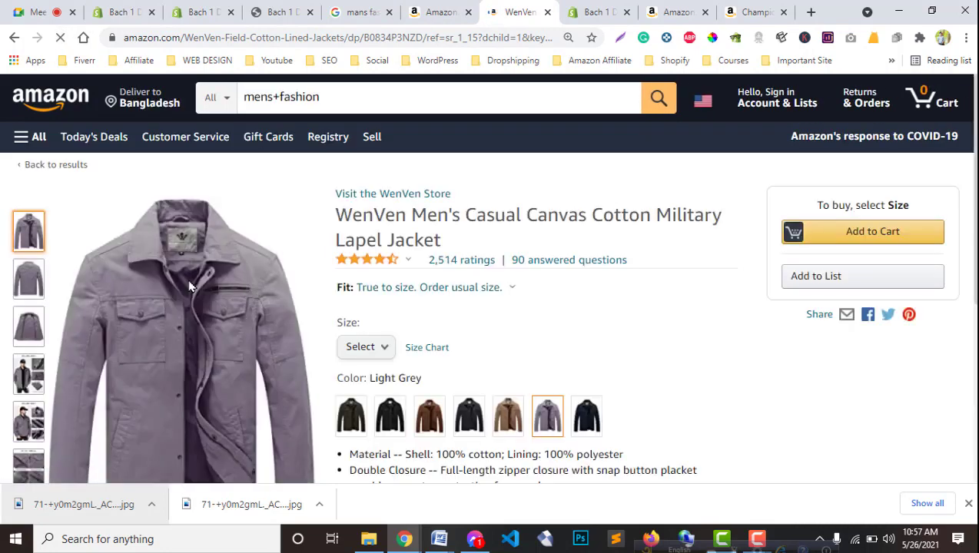
# Save the Light Grey jacket picture as 71-+y0m2gmL._AC_UY500_dfgf and upload it to the product's media
pyautogui.rightClick(190, 283)
pyautogui.click(227, 308)
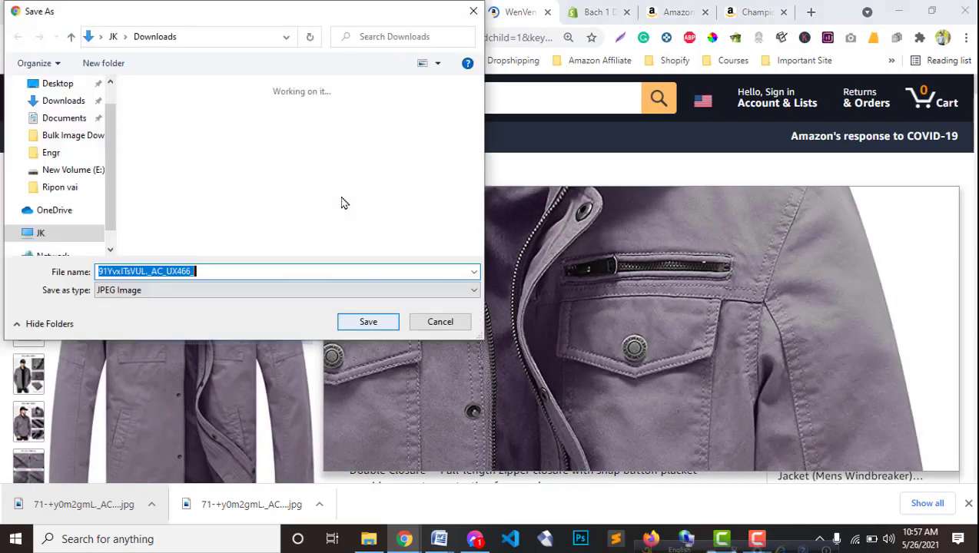
pyautogui.click(196, 161)
pyautogui.click(215, 271)
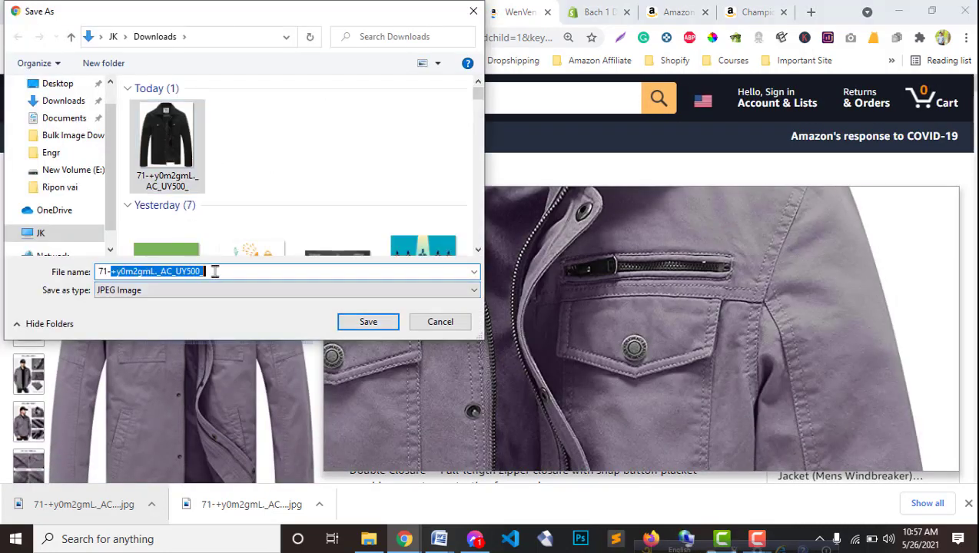
pyautogui.click(215, 271)
pyautogui.write('dfgf')
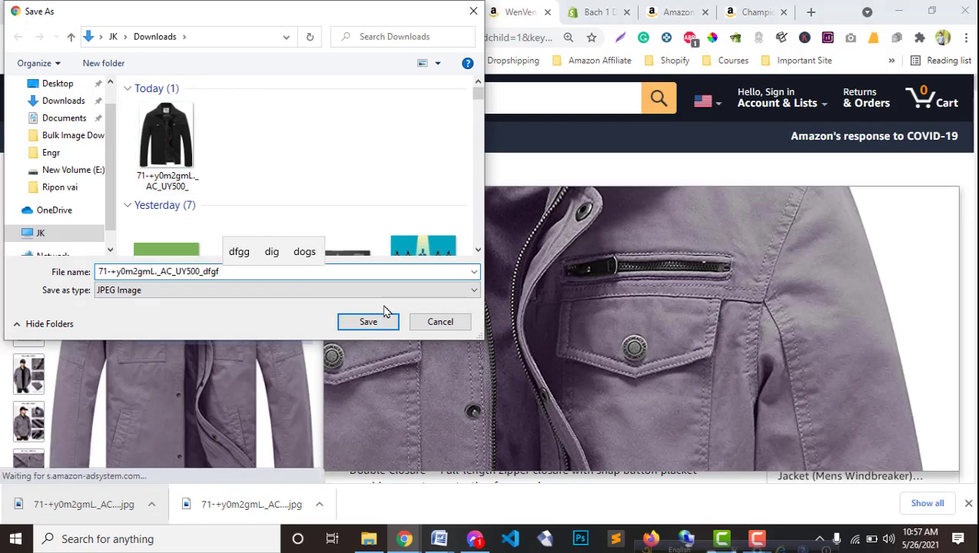
pyautogui.click(369, 323)
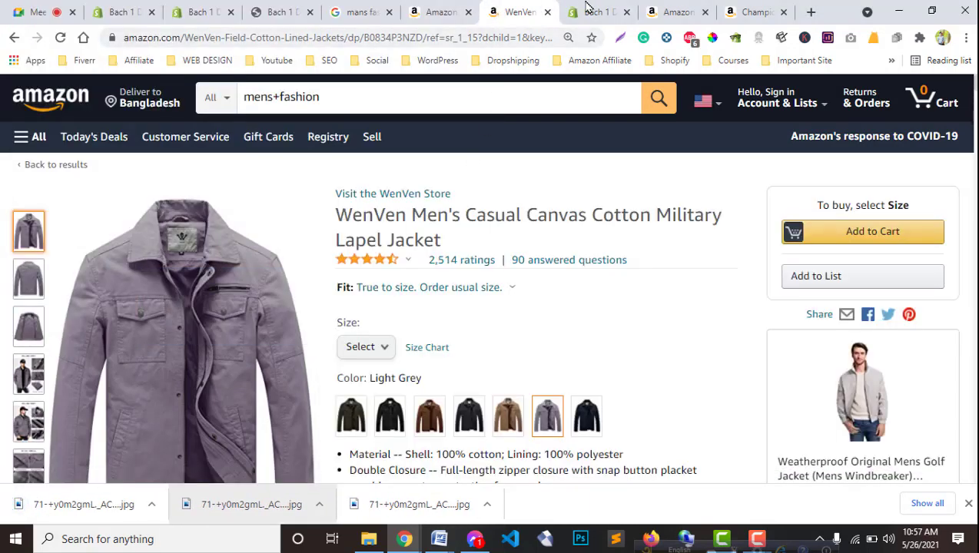
pyautogui.click(593, 12)
pyautogui.moveTo(120, 512); pyautogui.dragTo(456, 310)
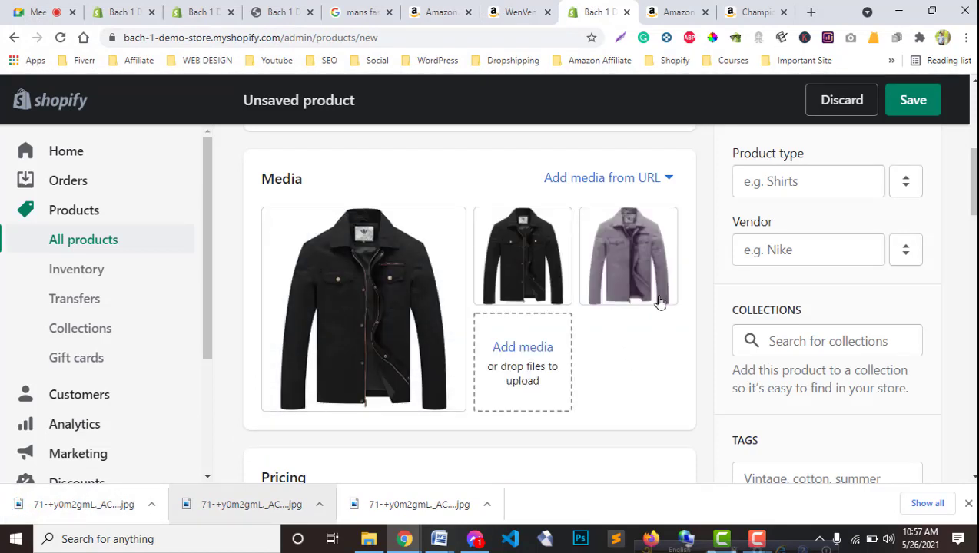
# Examine the Amazon listing of the WenVen jacket in Army Green and its price history chart for the selling price
pyautogui.scroll(-5, 605, 396)
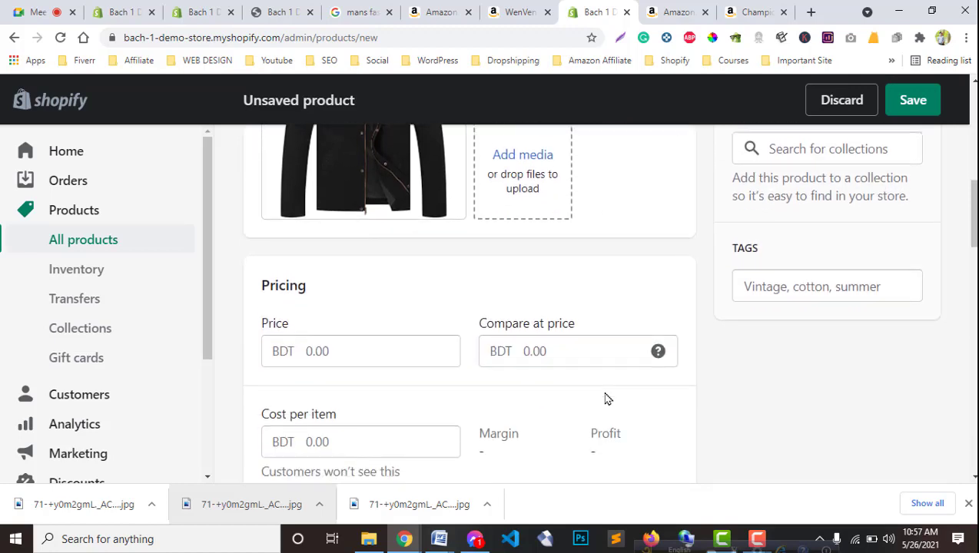
pyautogui.click(362, 209)
pyautogui.click(536, 8)
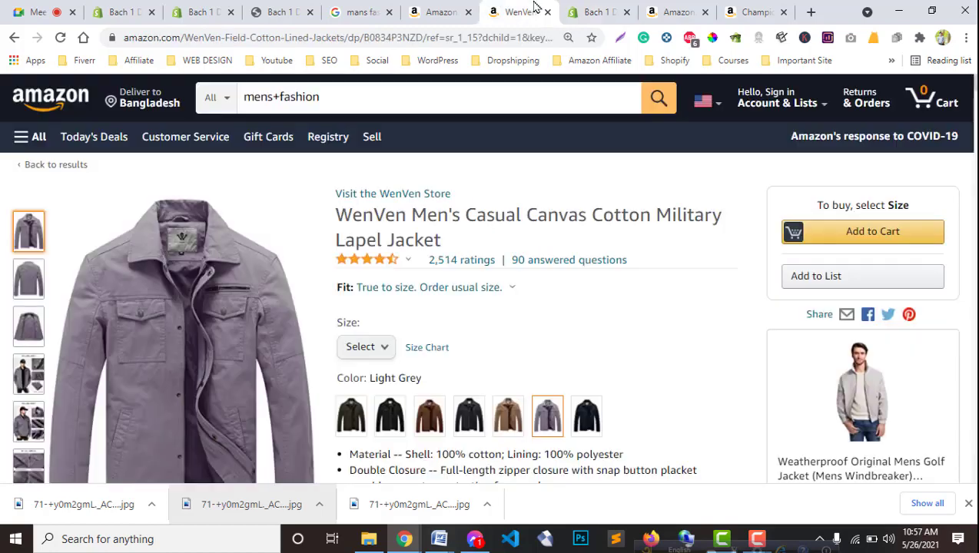
pyautogui.scroll(-1, 531, 373)
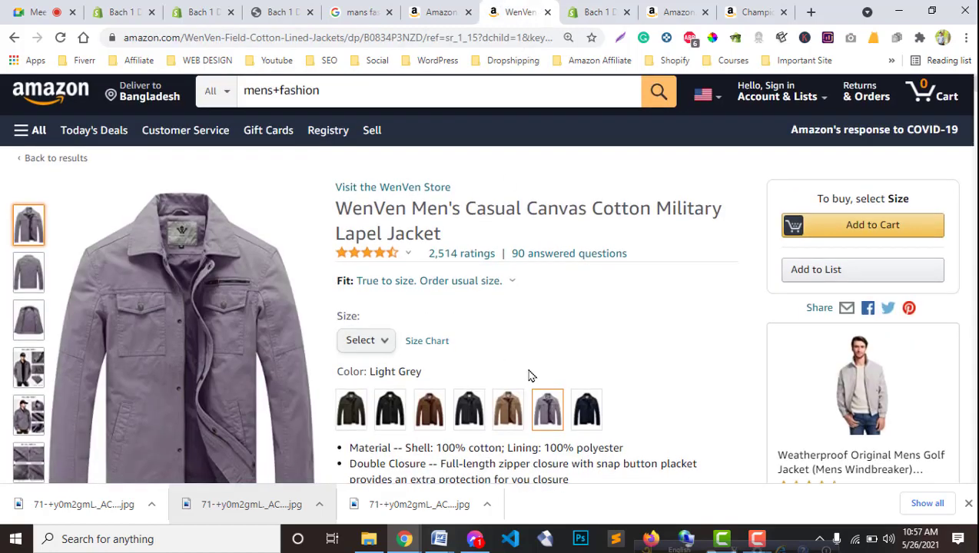
pyautogui.scroll(1, 691, 389)
pyautogui.scroll(-3, 690, 384)
pyautogui.scroll(3, 690, 382)
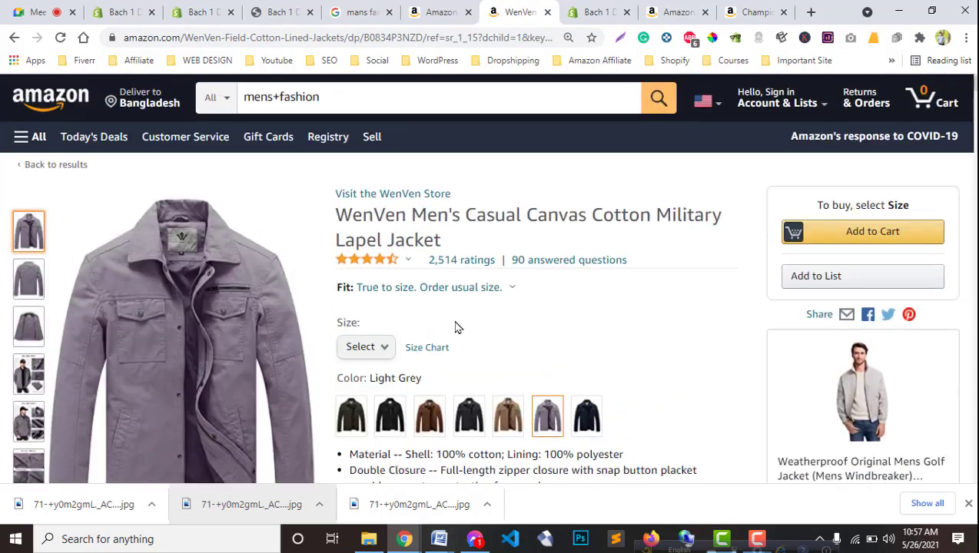
pyautogui.click(355, 428)
pyautogui.scroll(-5, 692, 377)
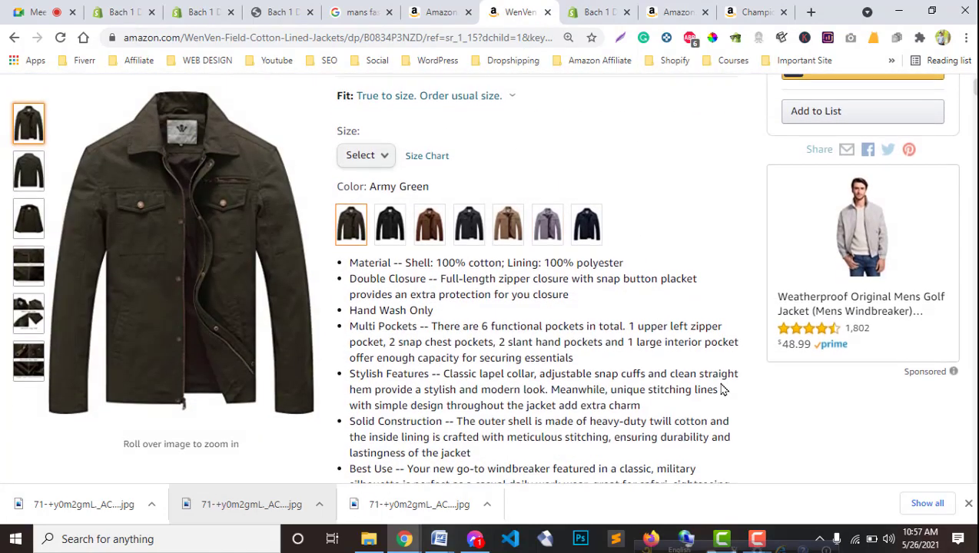
pyautogui.scroll(-5, 723, 389)
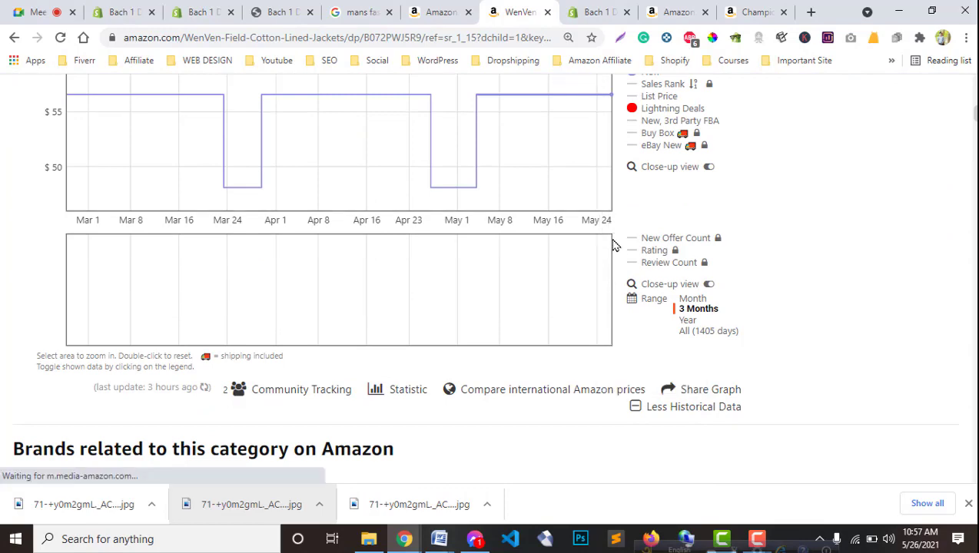
pyautogui.scroll(1, 615, 239)
pyautogui.moveTo(601, 203)
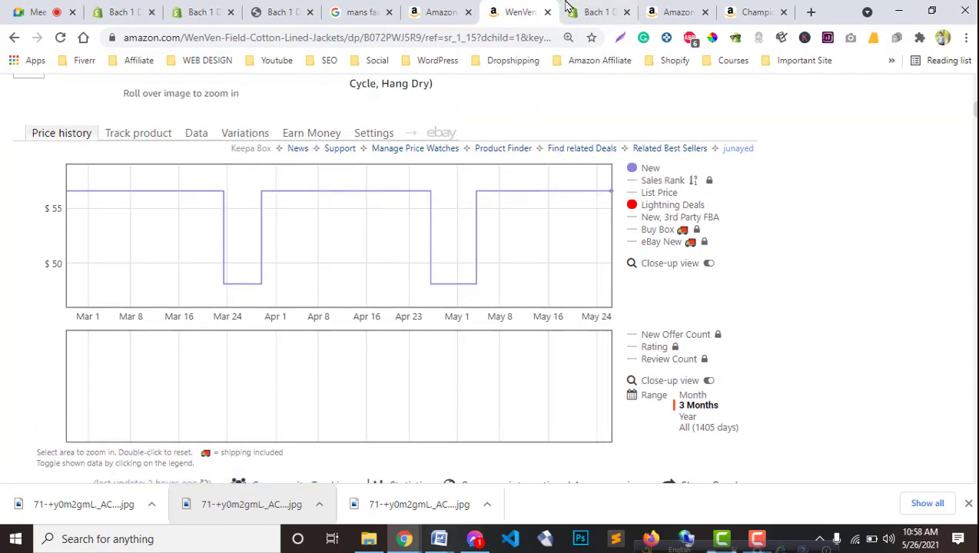
# Return to the unsaved product form and set the jacket's price to 200 BDT
pyautogui.click(595, 11)
pyautogui.write('56.59')
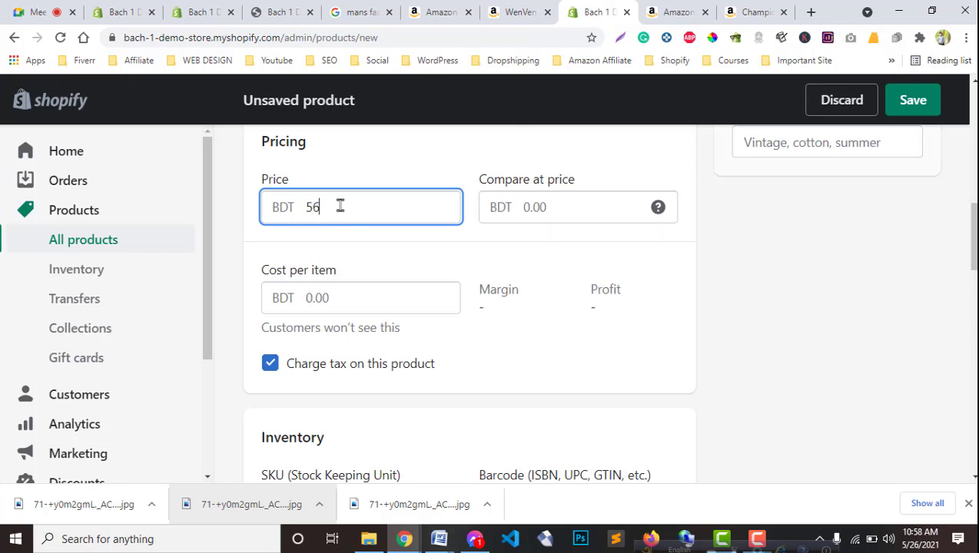
pyautogui.hotkey('ctrl', 'a')
pyautogui.write('200')
pyautogui.scroll(1, 400, 307)
pyautogui.moveTo(342, 255); pyautogui.dragTo(305, 255)
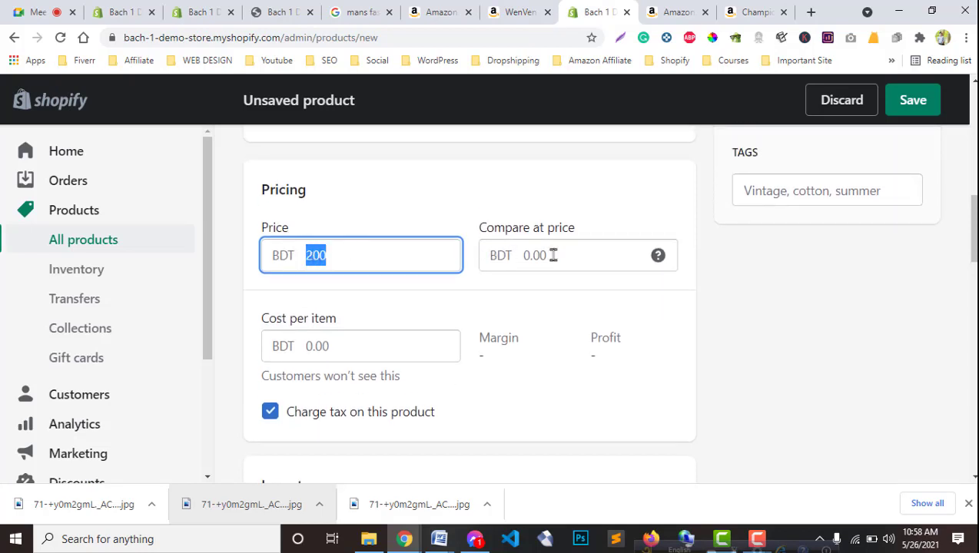
# Set the compare-at price to 250 BDT and turn off charging tax on this product
pyautogui.click(550, 260)
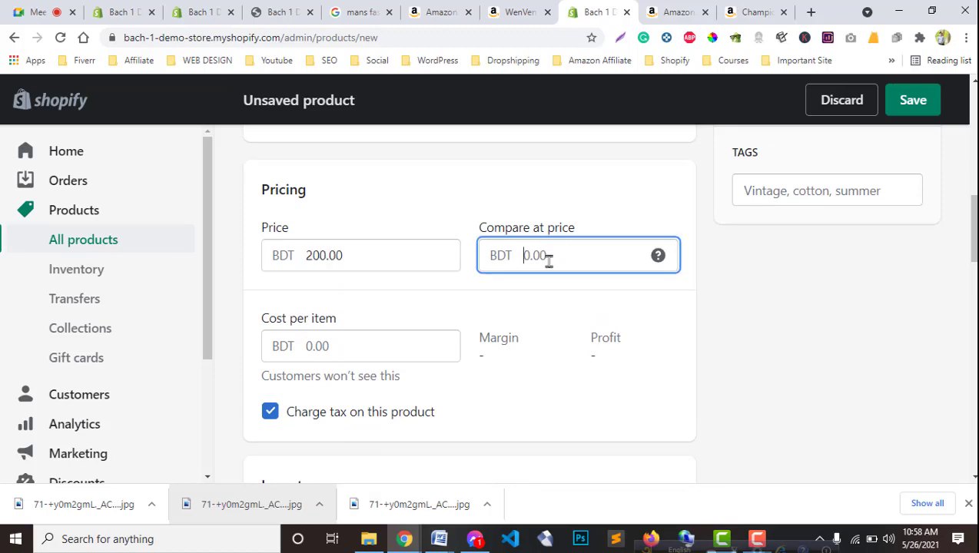
pyautogui.write('250')
pyautogui.scroll(-1, 311, 408)
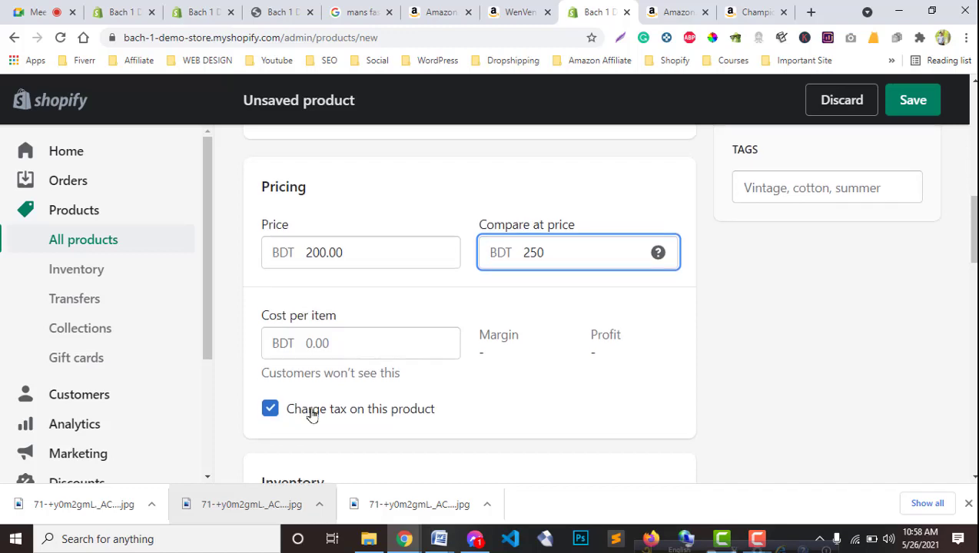
pyautogui.click(351, 318)
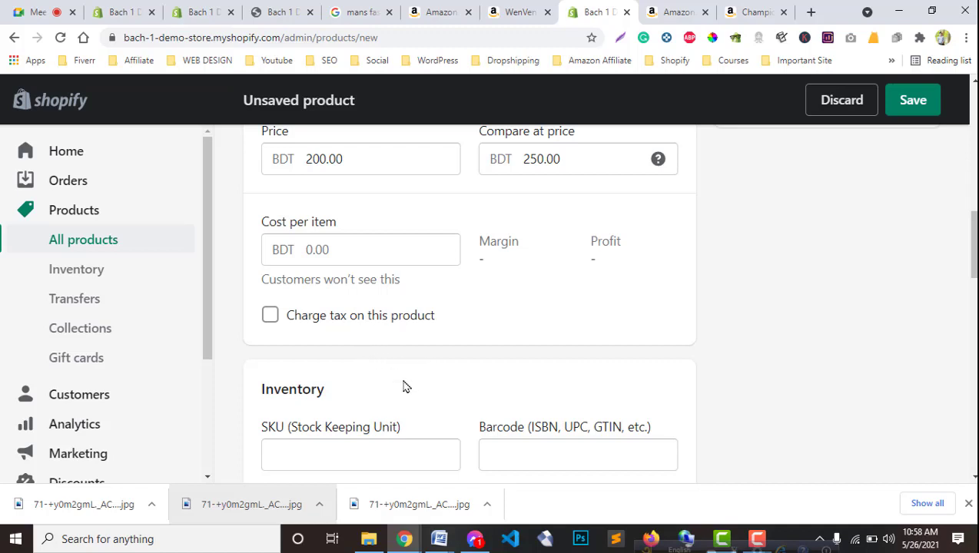
# Set the product's available quantity to 200 in the inventory section with quantity tracking enabled
pyautogui.scroll(-2, 406, 387)
pyautogui.scroll(-1, 406, 387)
pyautogui.click(374, 258)
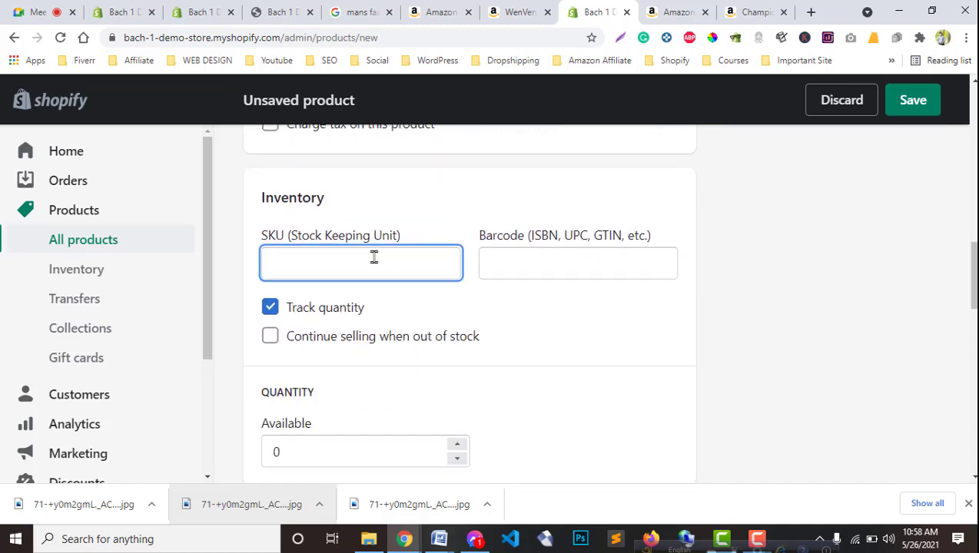
pyautogui.scroll(-1, 374, 262)
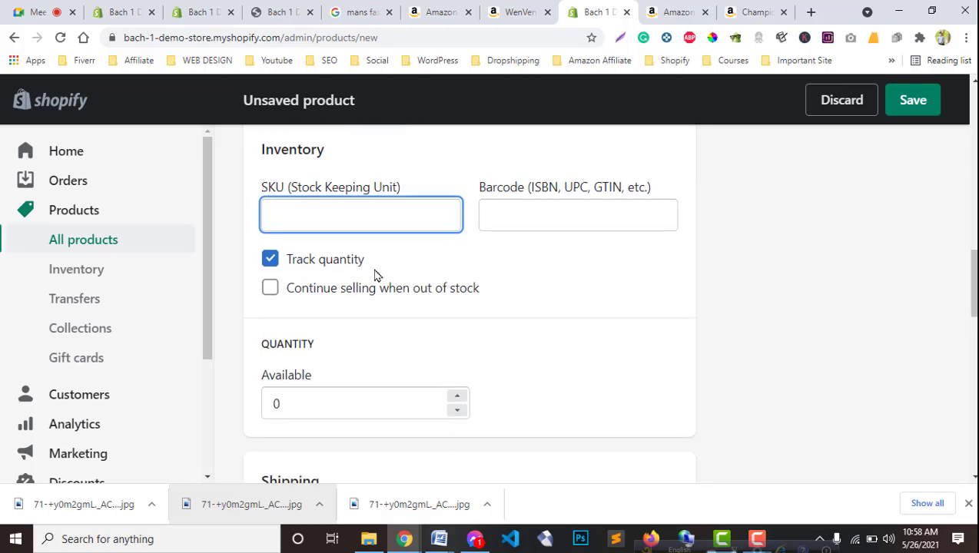
pyautogui.scroll(-1, 377, 275)
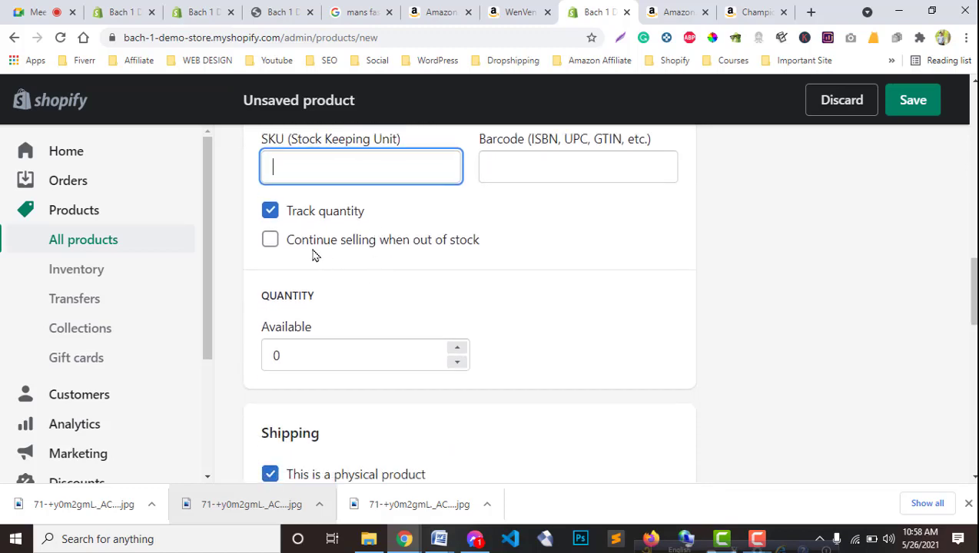
pyautogui.click(286, 214)
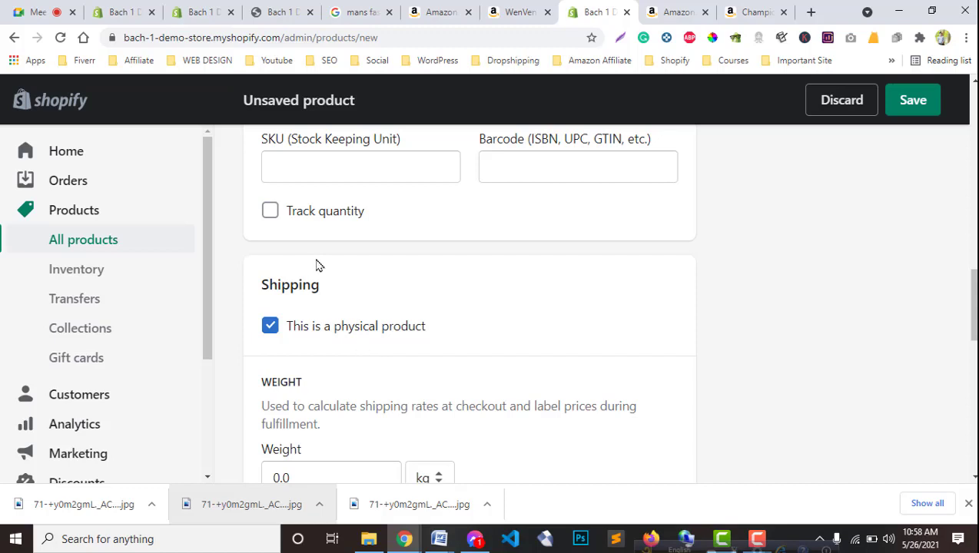
pyautogui.click(290, 217)
pyautogui.moveTo(332, 356); pyautogui.dragTo(256, 356)
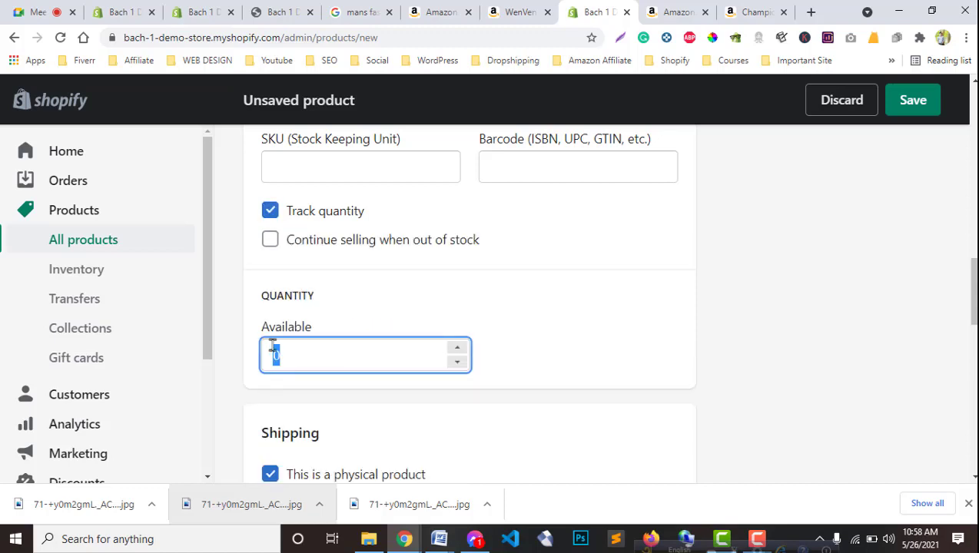
pyautogui.write('200')
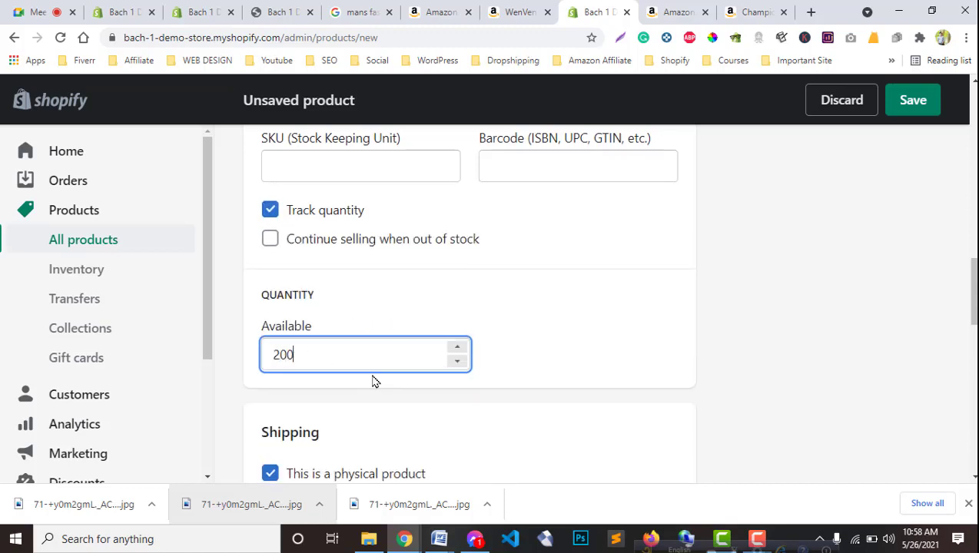
# Find the jacket's weight in the product details of its Amazon listing and copy it for the product's shipping weight
pyautogui.scroll(-3, 373, 379)
pyautogui.scroll(-2, 374, 382)
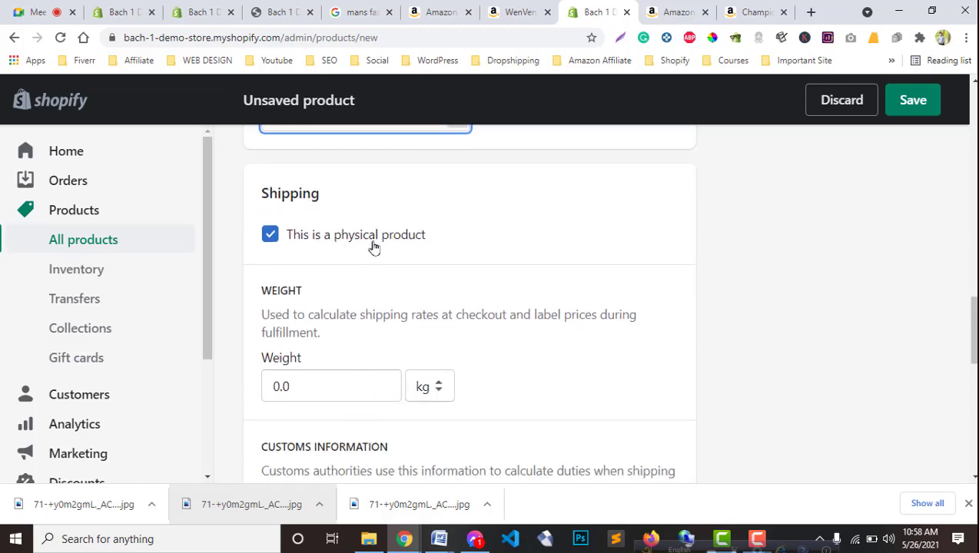
pyautogui.click(310, 384)
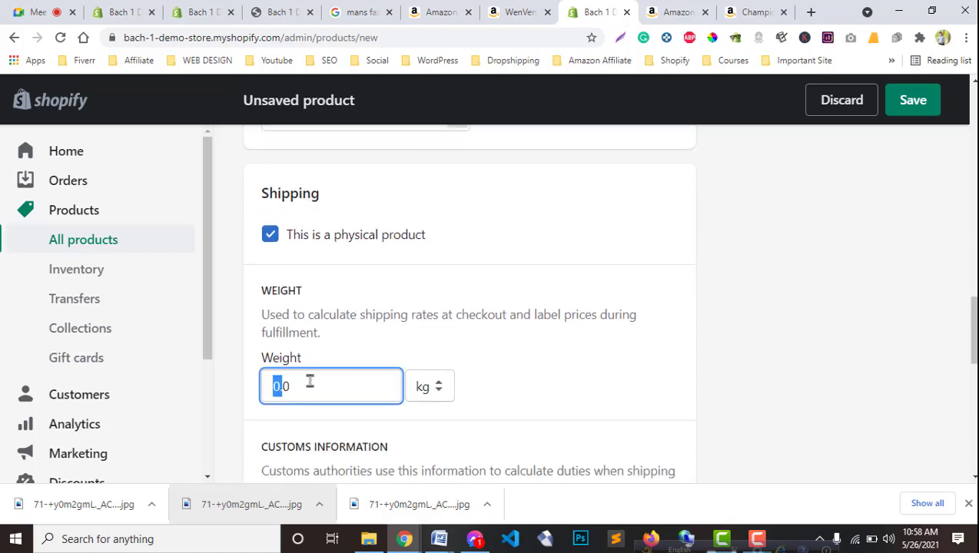
pyautogui.click(518, 10)
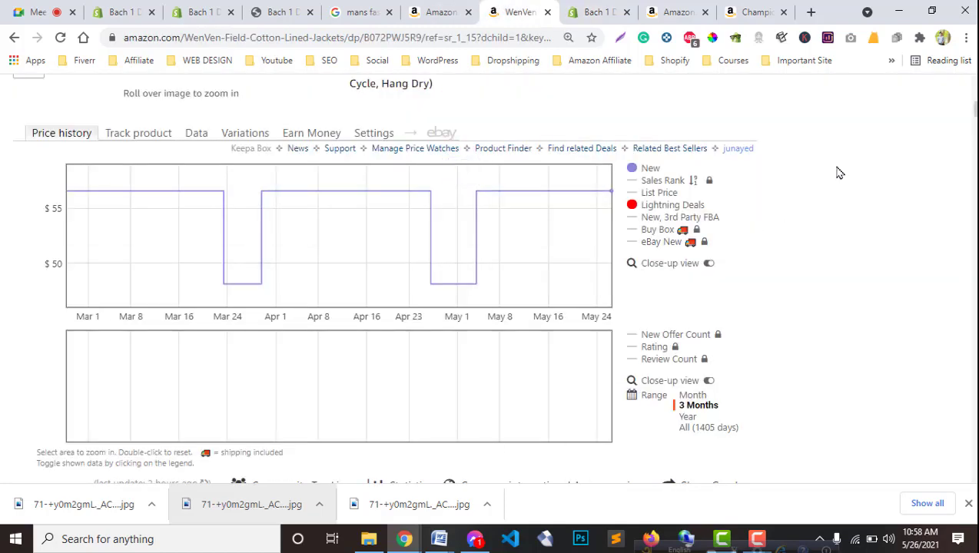
pyautogui.scroll(-20, 490, 277)
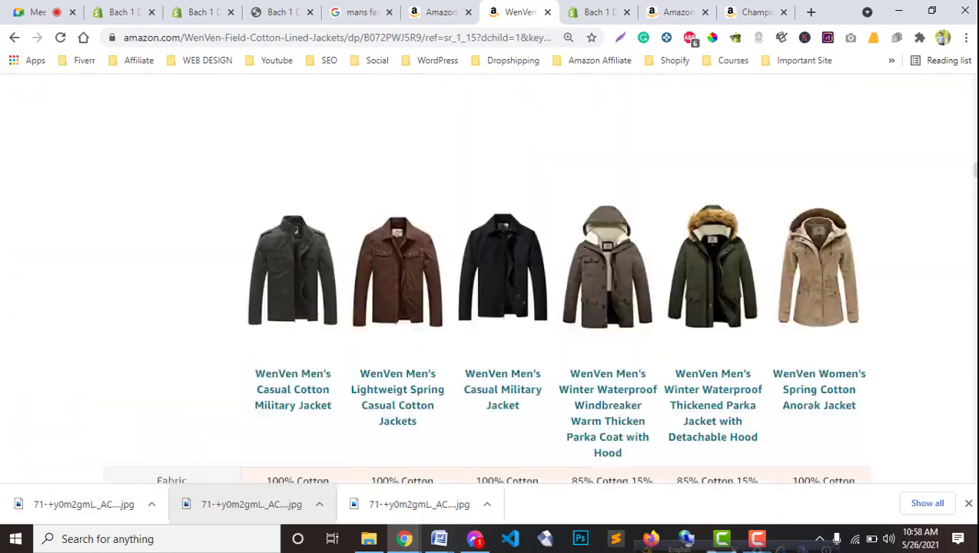
pyautogui.scroll(-10, 627, 323)
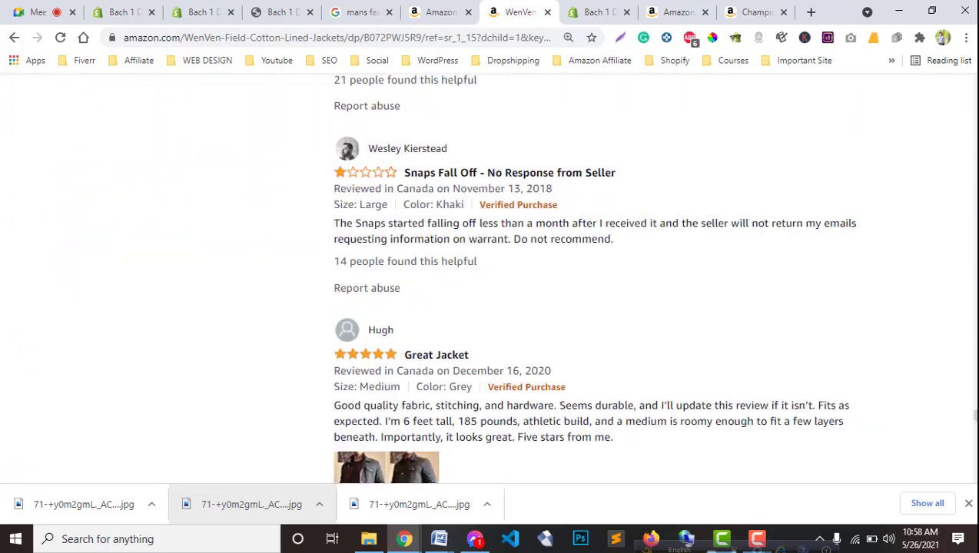
pyautogui.scroll(6, 627, 323)
pyautogui.scroll(15, 687, 258)
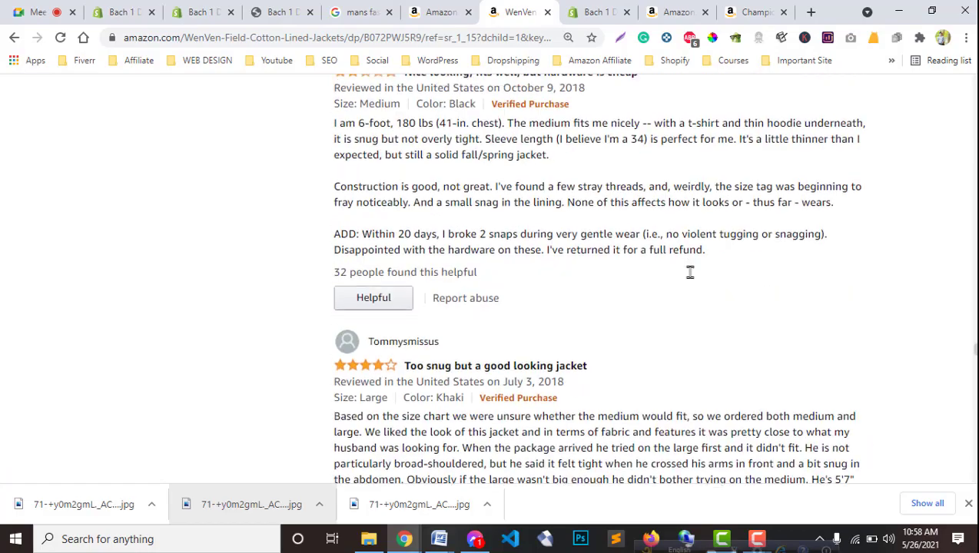
pyautogui.scroll(15, 688, 300)
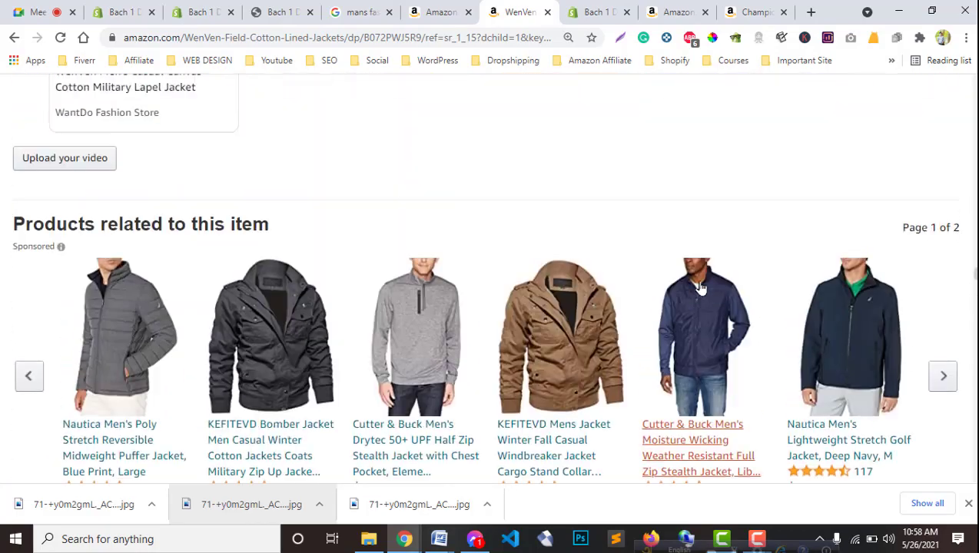
pyautogui.scroll(3, 701, 288)
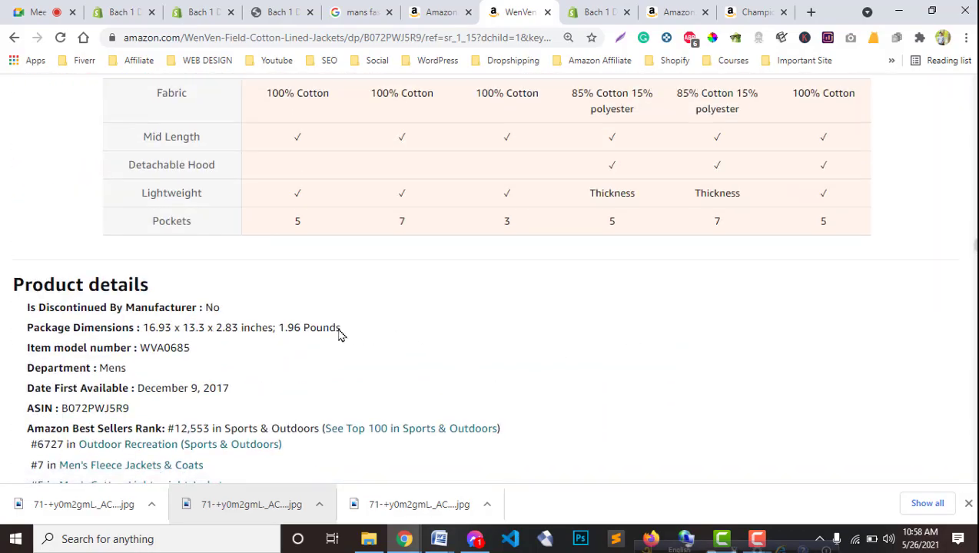
pyautogui.moveTo(340, 329); pyautogui.dragTo(282, 329)
pyautogui.hotkey('ctrl', 'c')
# Back in the unsaved product form, set the shipping weight to 1.96 with oz as the unit
pyautogui.click(441, 11)
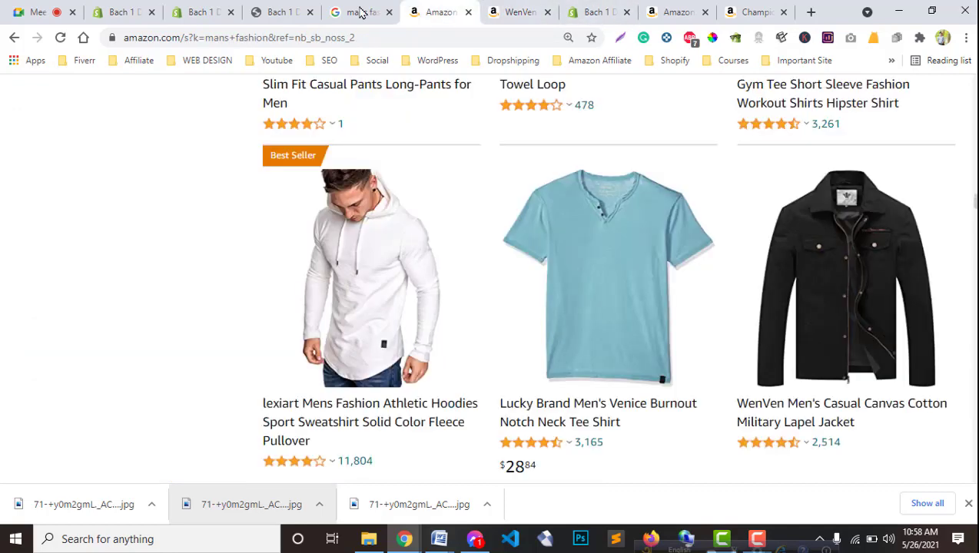
pyautogui.click(596, 12)
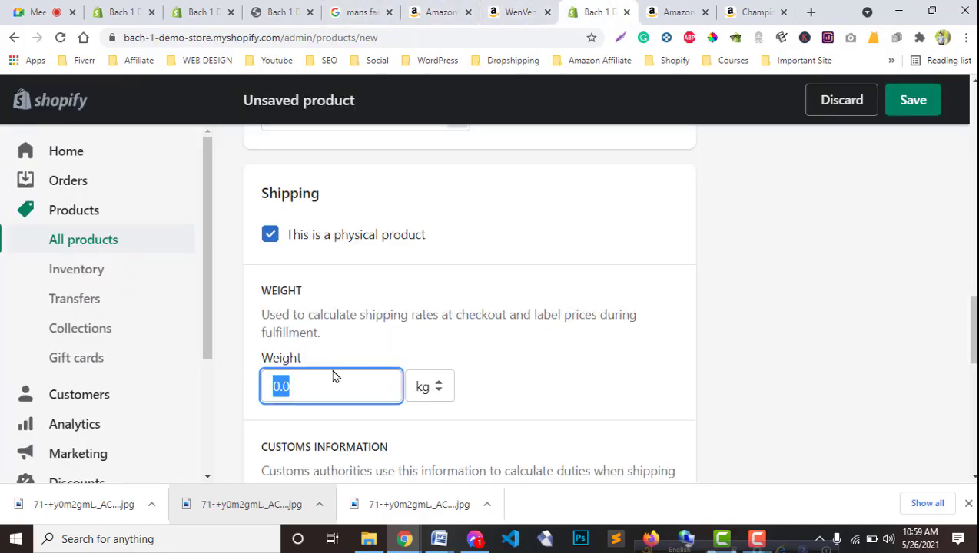
pyautogui.hotkey('ctrl', 'v')
pyautogui.moveTo(300, 387); pyautogui.dragTo(407, 393)
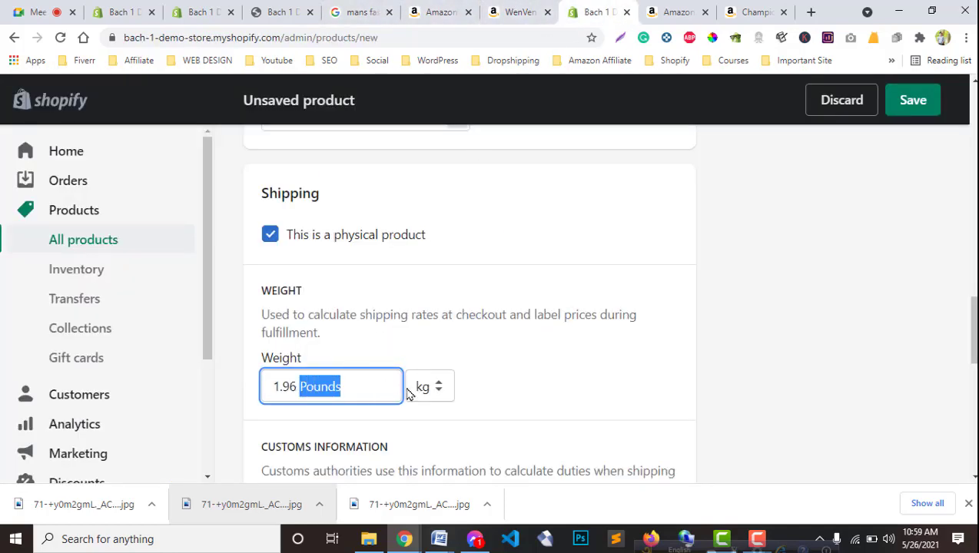
pyautogui.click(431, 393)
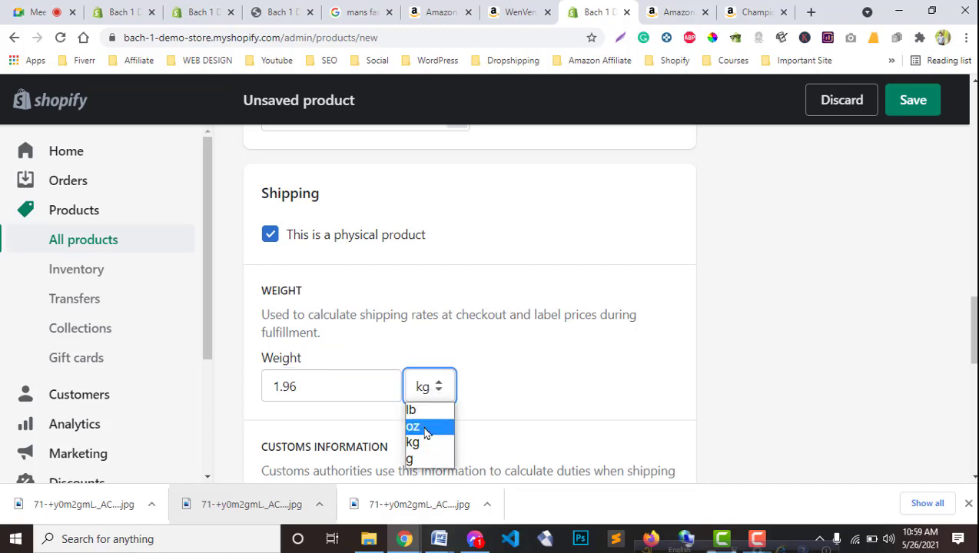
pyautogui.click(417, 427)
# Set the country of origin in the customs information to Bangladesh and leave the HS code empty
pyautogui.scroll(-4, 336, 392)
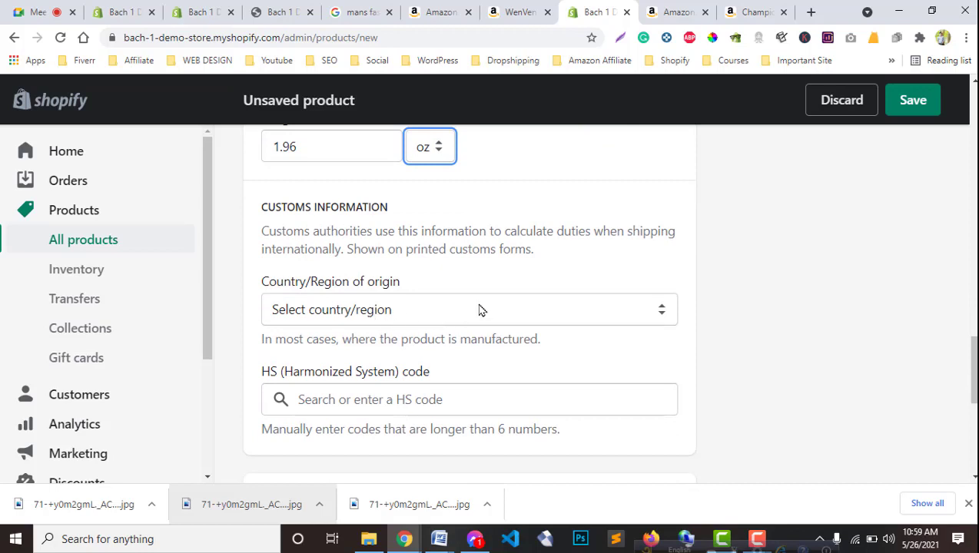
pyautogui.click(479, 309)
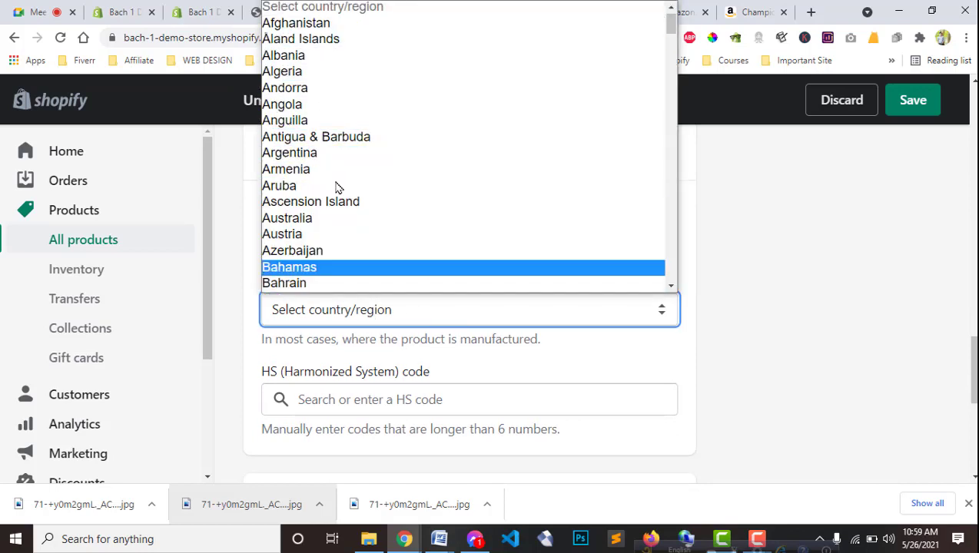
pyautogui.scroll(-1, 336, 255)
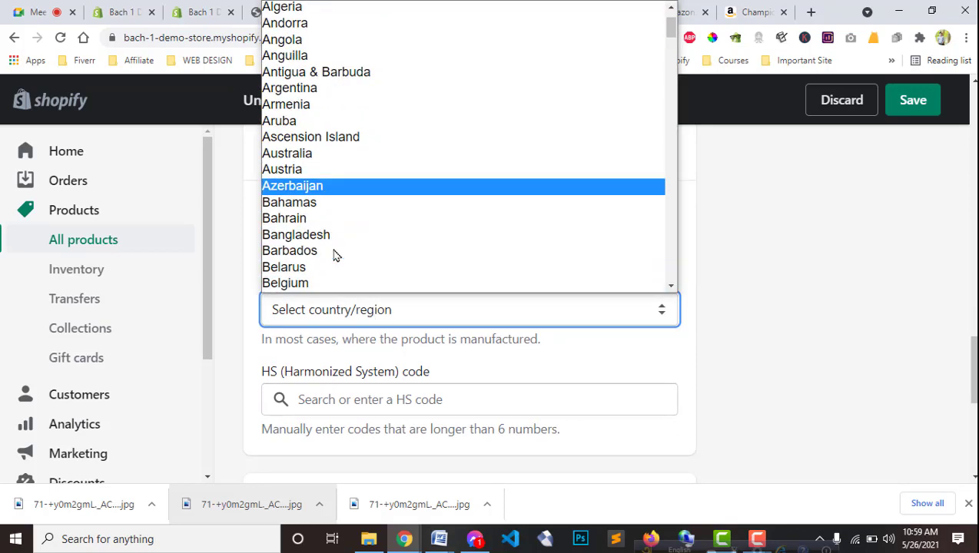
pyautogui.scroll(-2, 336, 255)
pyautogui.click(315, 113)
pyautogui.scroll(-2, 361, 280)
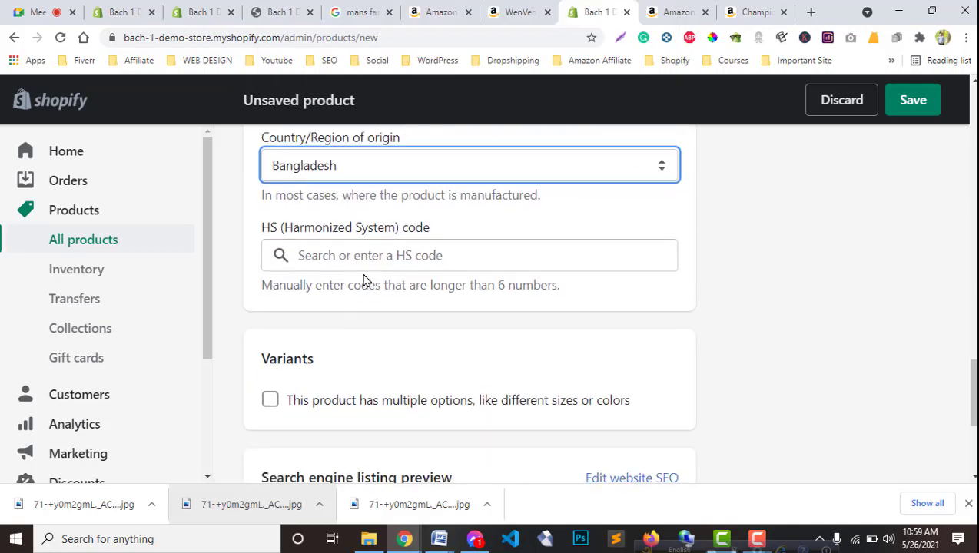
pyautogui.click(396, 255)
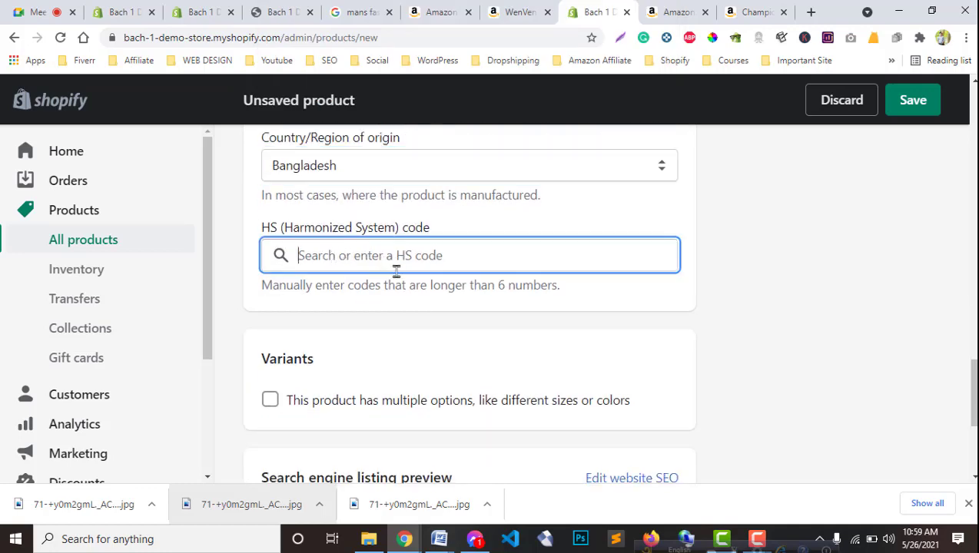
pyautogui.click(575, 298)
# Enable multiple options for this product and add Xl as the first value of the Size option
pyautogui.scroll(-1, 388, 377)
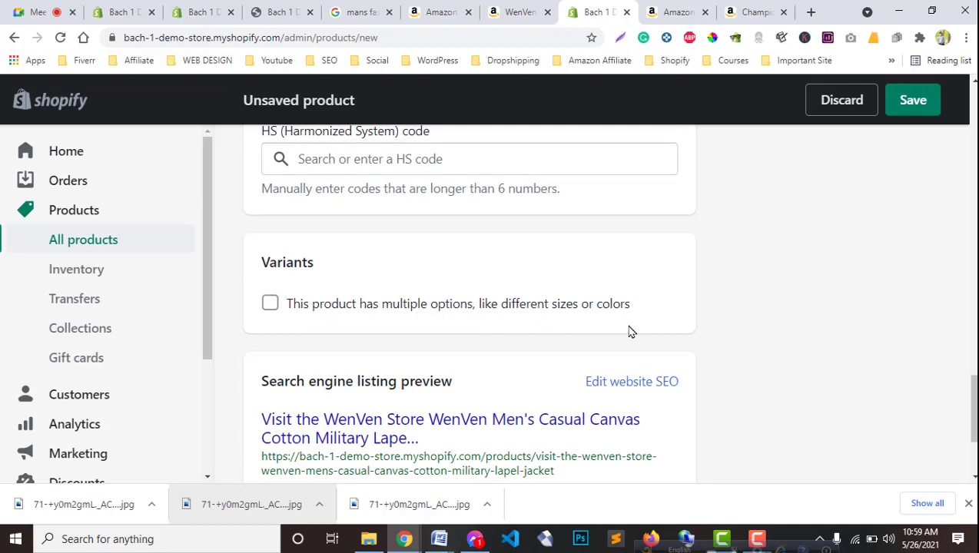
pyautogui.click(301, 311)
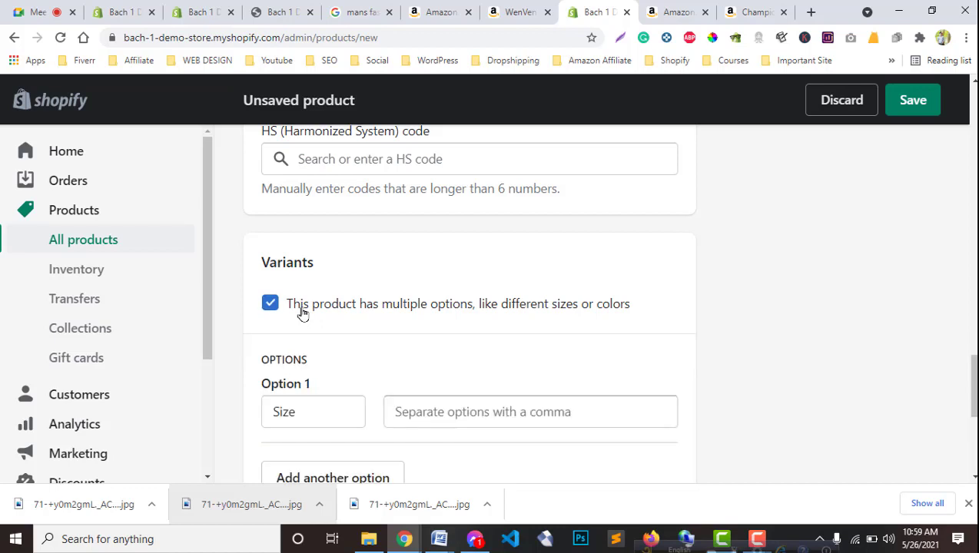
pyautogui.scroll(-2, 393, 396)
pyautogui.click(328, 266)
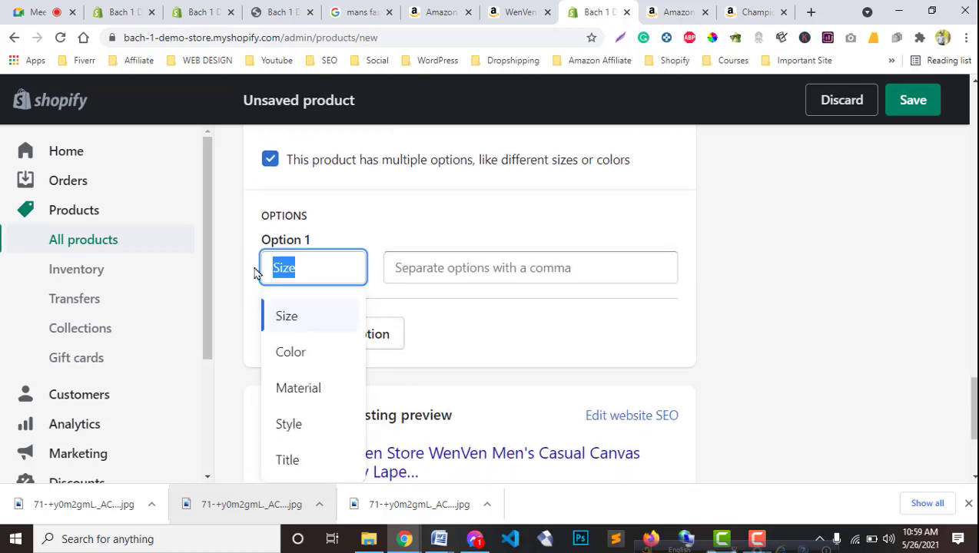
pyautogui.click(422, 272)
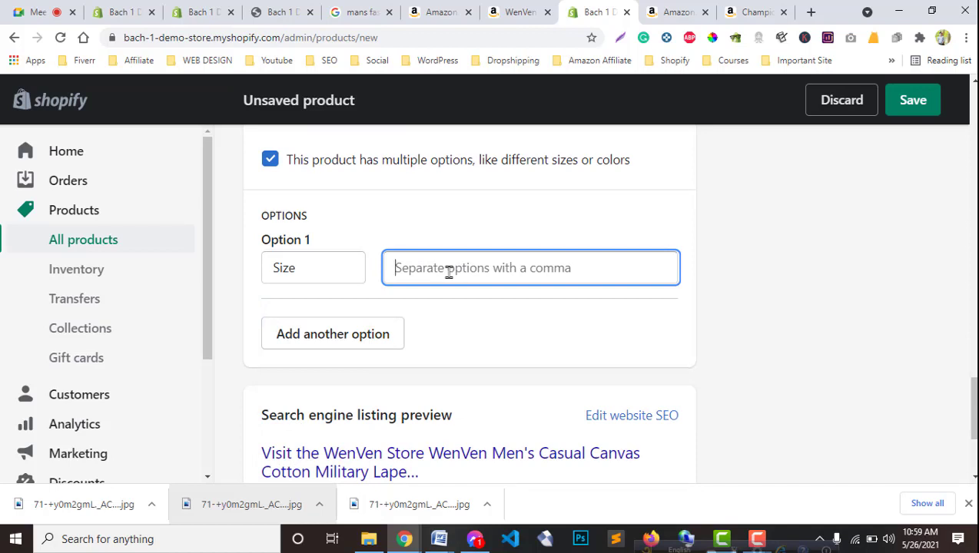
pyautogui.write('Xl')
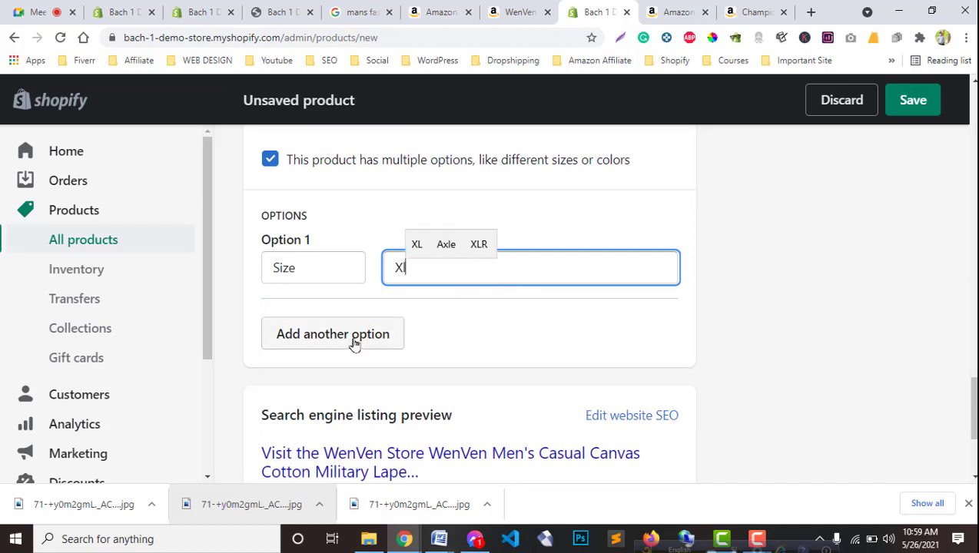
pyautogui.click(356, 350)
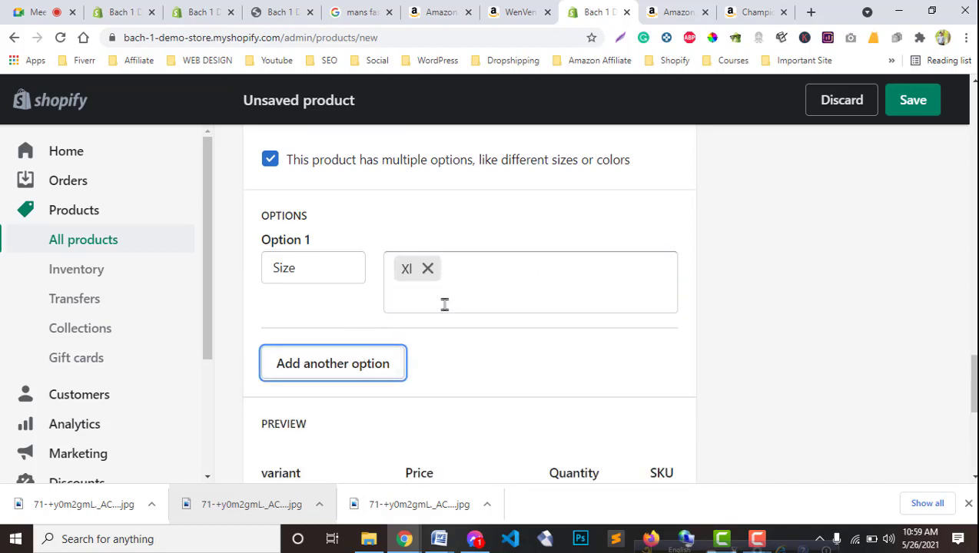
# Add xxl, l and m as further values of the Size option
pyautogui.click(463, 277)
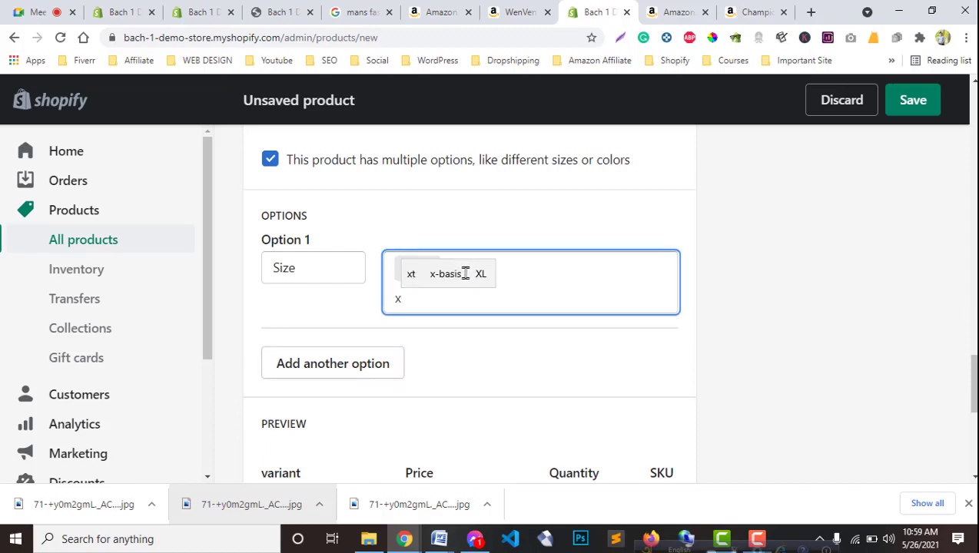
pyautogui.write('xx')
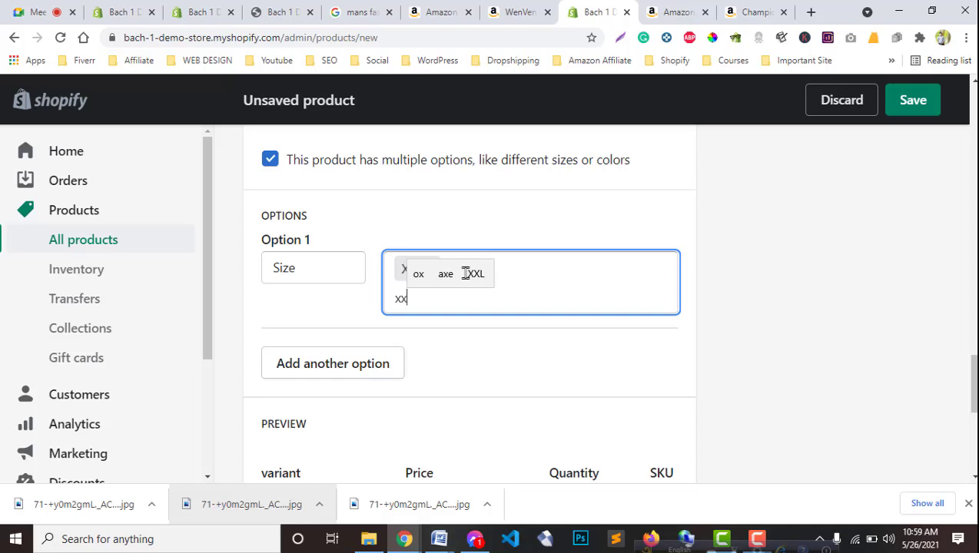
pyautogui.write('l')
pyautogui.press('Return')
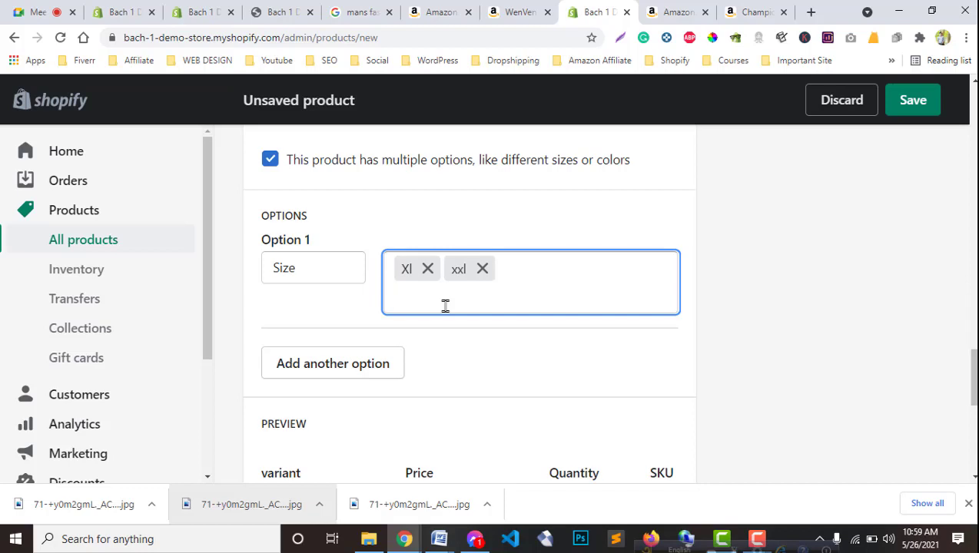
pyautogui.write('l')
pyautogui.press('Return')
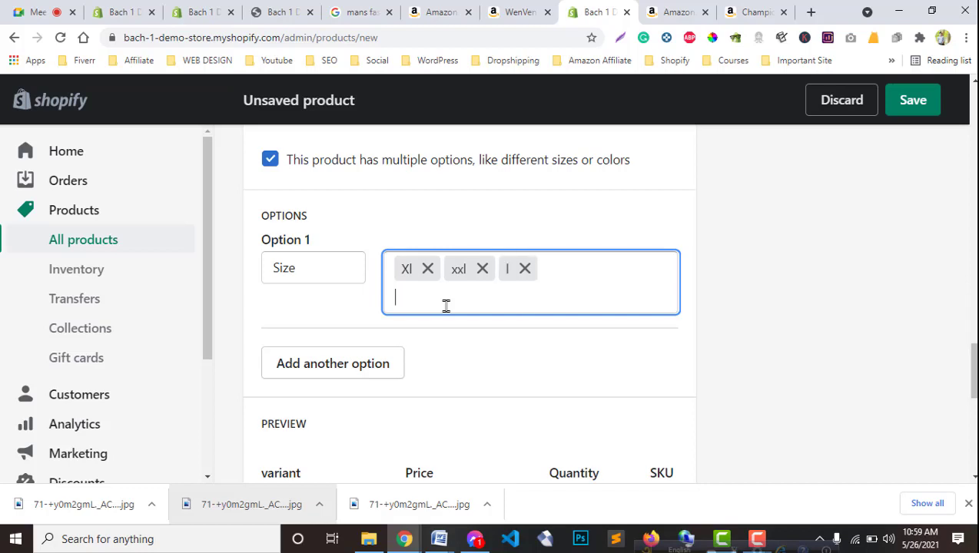
pyautogui.write('m')
pyautogui.press('Return')
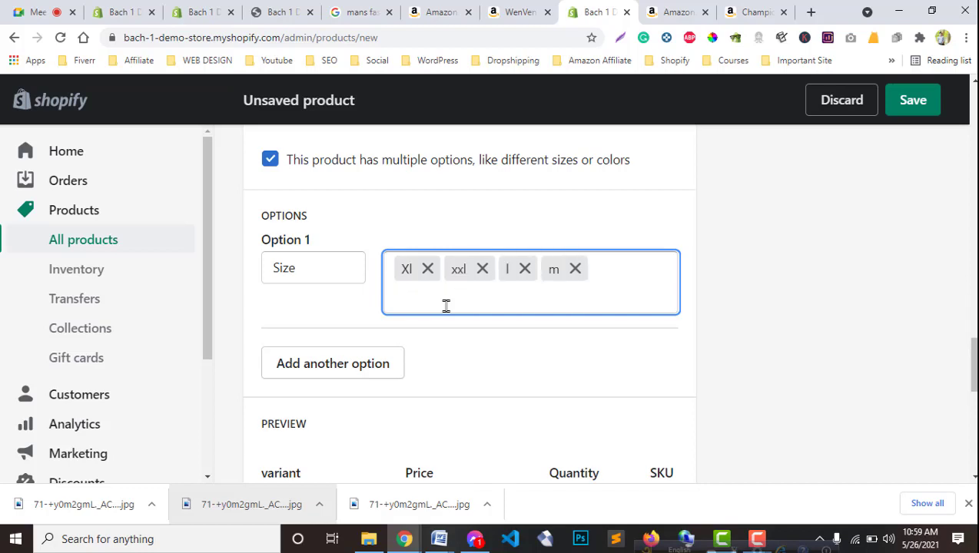
pyautogui.write('l\\')
pyautogui.press('Return')
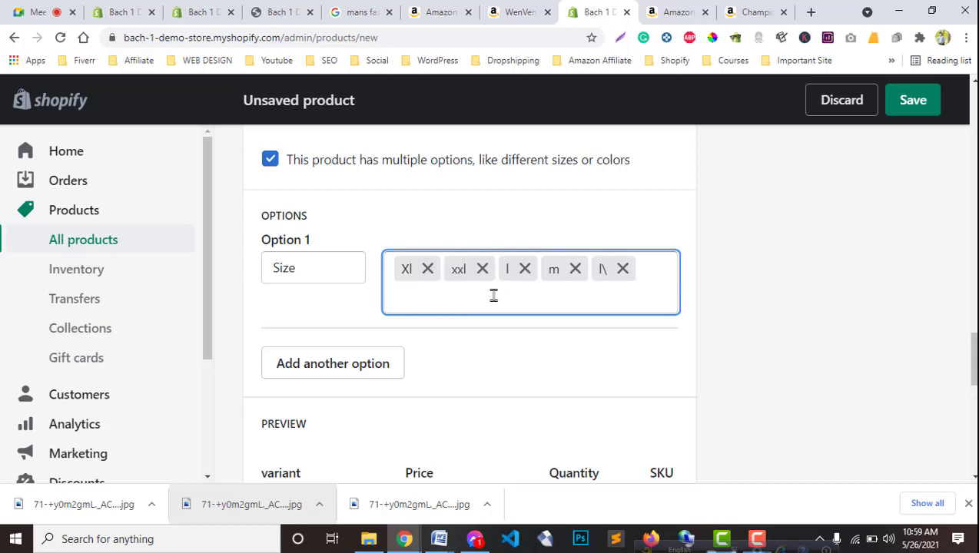
pyautogui.click(622, 269)
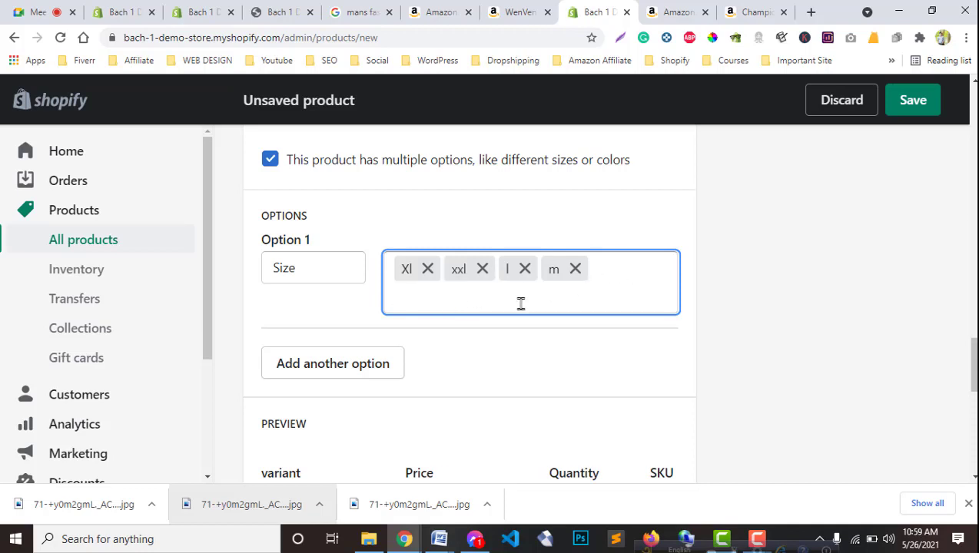
# Replace the l value of the Size option with Large and add small as another size
pyautogui.write('Large')
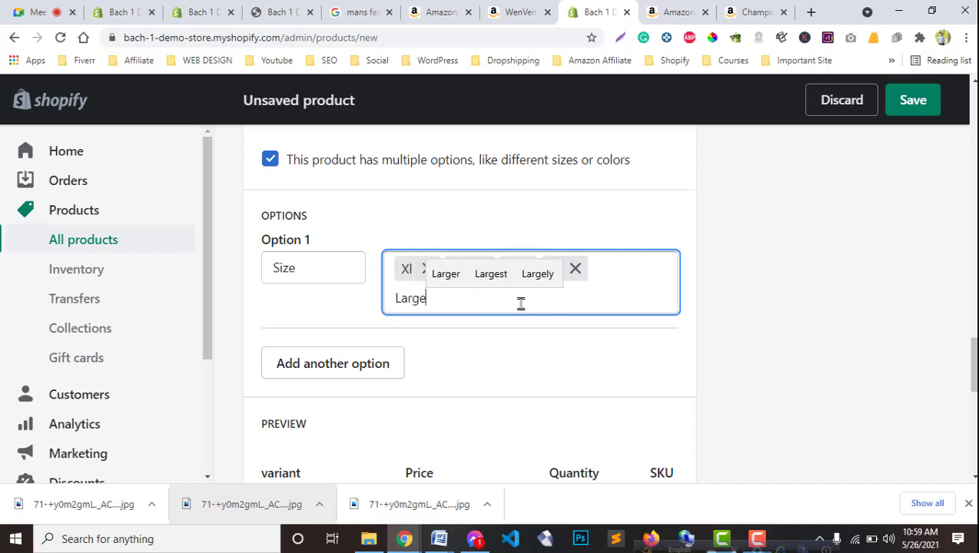
pyautogui.press('Return')
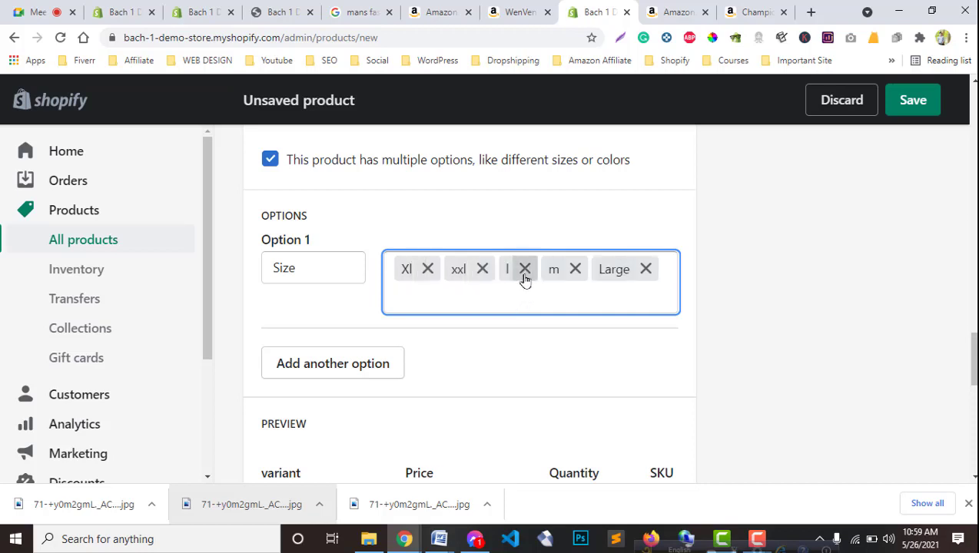
pyautogui.click(524, 271)
pyautogui.write('s')
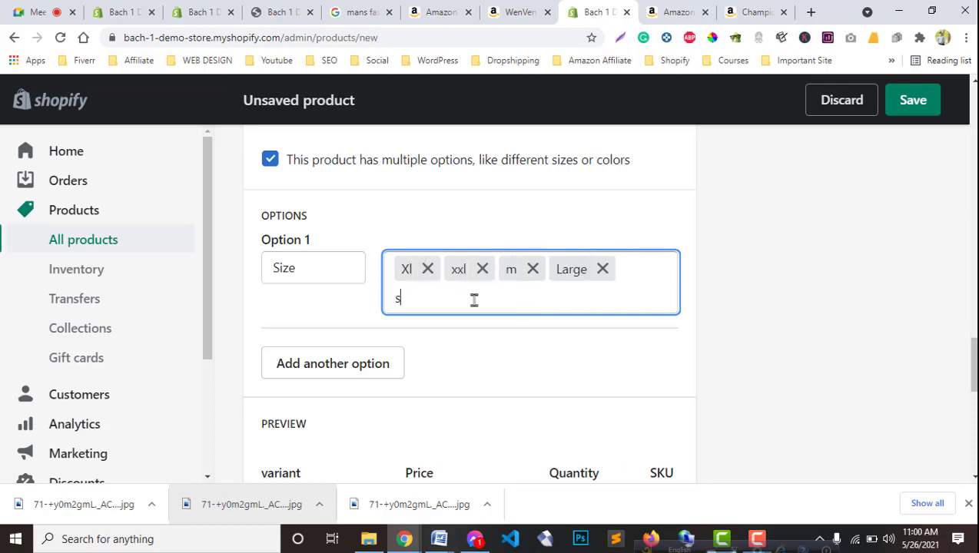
pyautogui.write('mall')
pyautogui.press('Return')
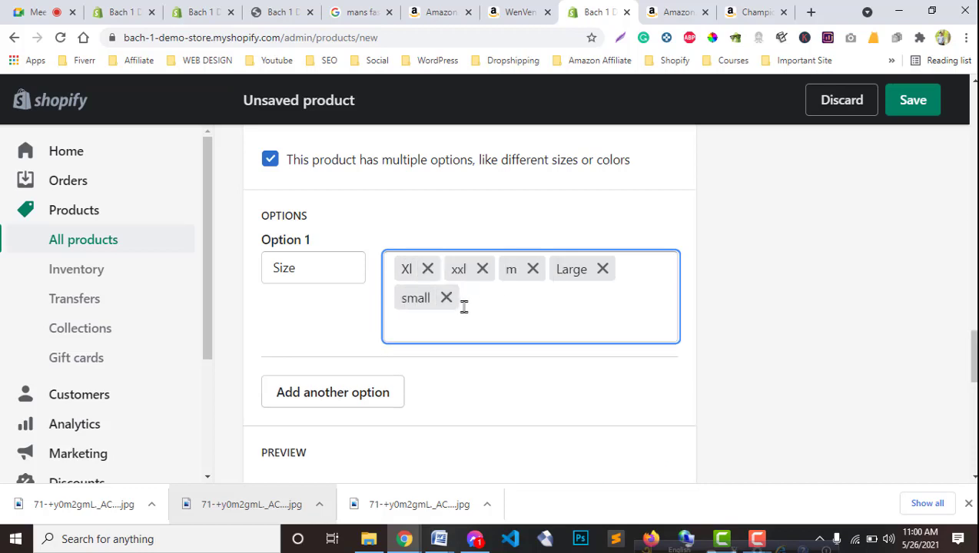
# Add a second product option, Color, below the Size option
pyautogui.click(342, 400)
pyautogui.scroll(-2, 339, 398)
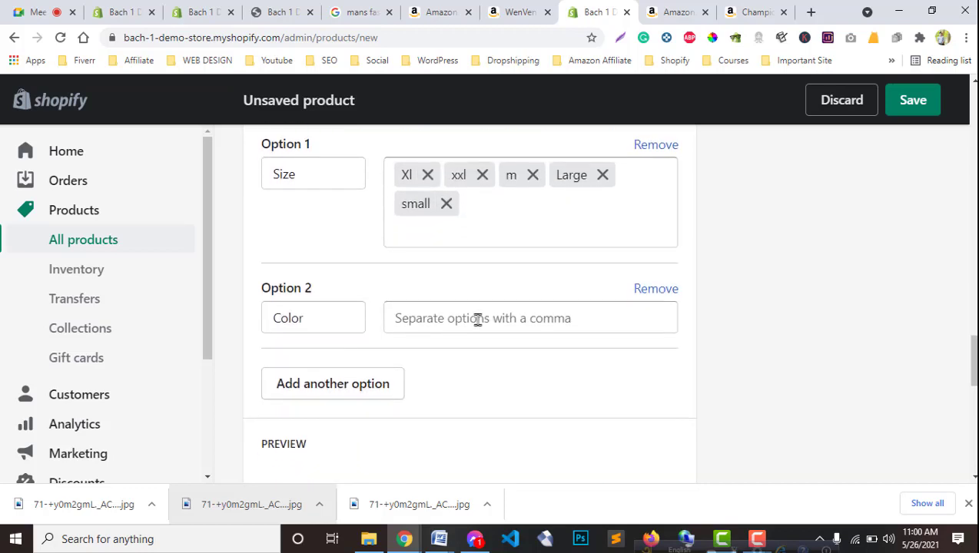
pyautogui.click(478, 317)
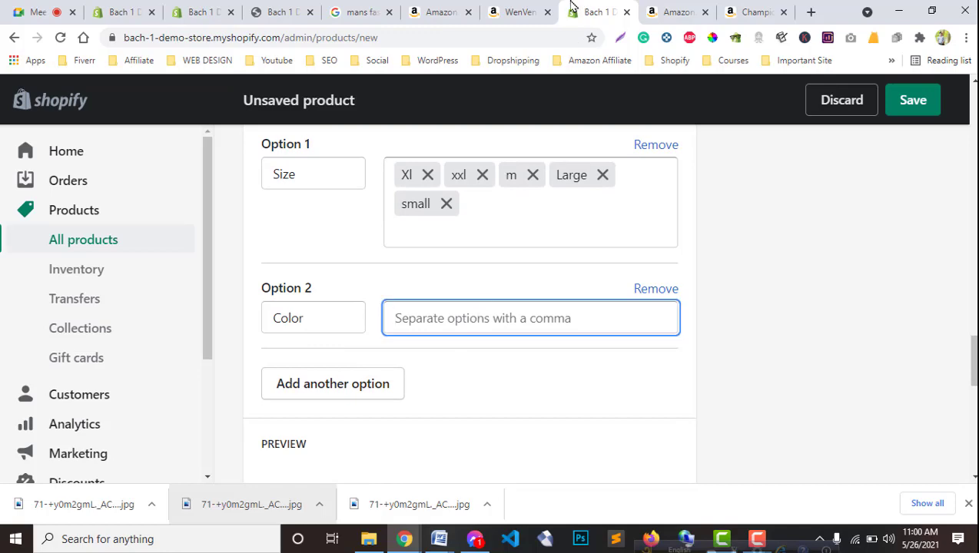
# Delete the duplicate black jacket image from the product's media
pyautogui.scroll(10, 577, 363)
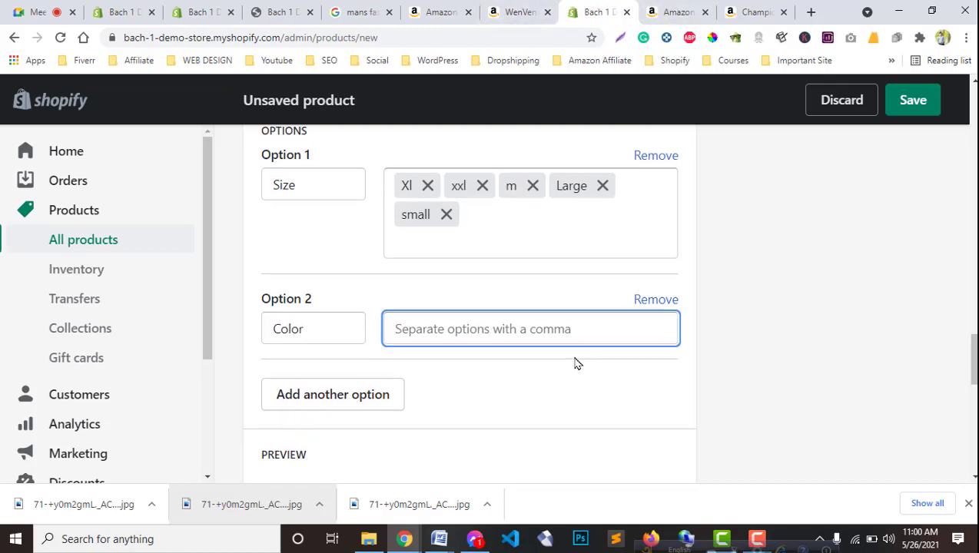
pyautogui.moveTo(974, 257); pyautogui.dragTo(974, 171)
pyautogui.moveTo(531, 219)
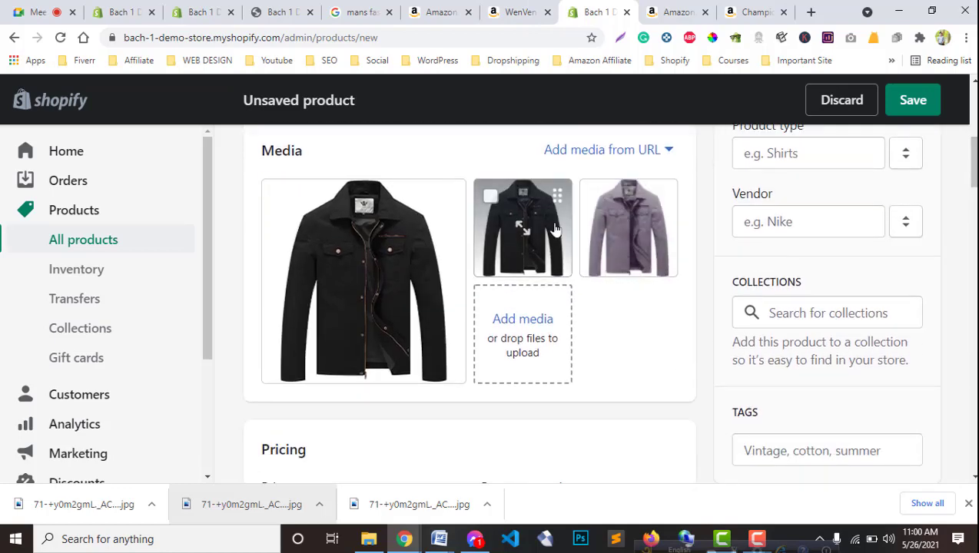
pyautogui.click(559, 197)
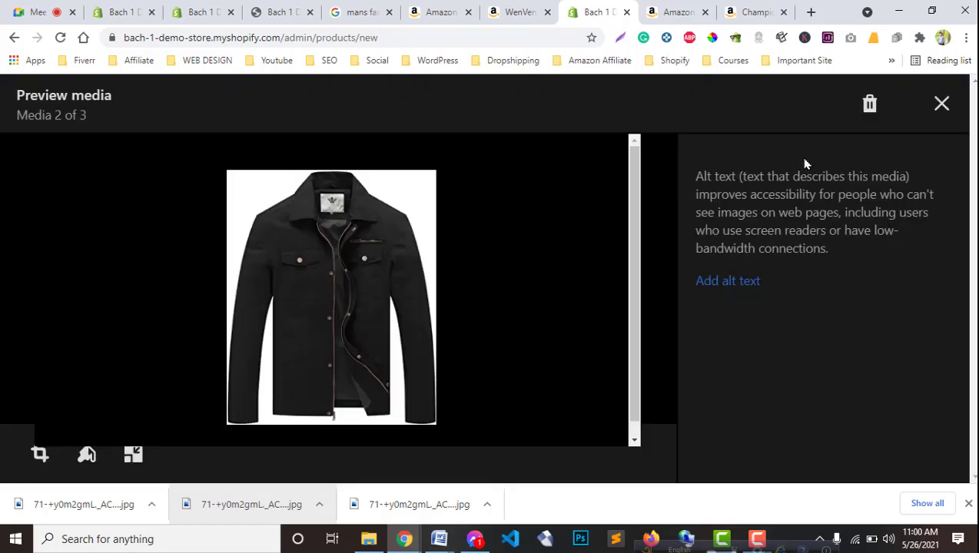
pyautogui.click(883, 109)
pyautogui.click(733, 337)
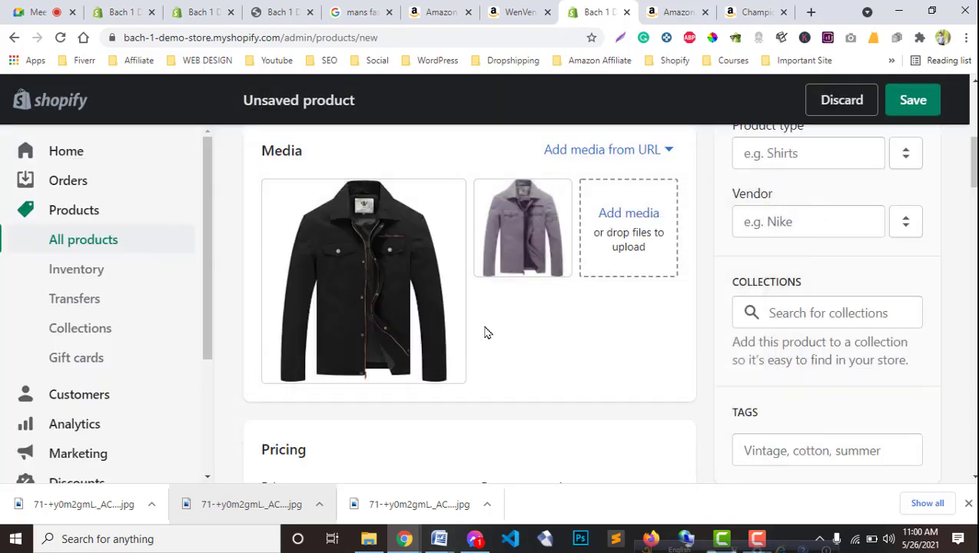
# Enter black and white as the values of the Color option
pyautogui.click(680, 12)
pyautogui.click(599, 12)
pyautogui.scroll(-15, 968, 201)
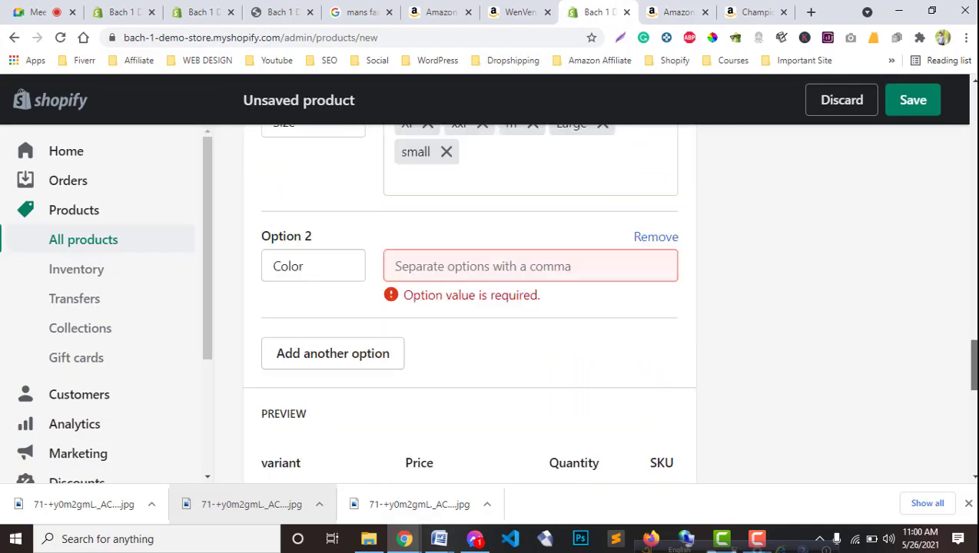
pyautogui.scroll(1, 457, 308)
pyautogui.click(453, 308)
pyautogui.write('b')
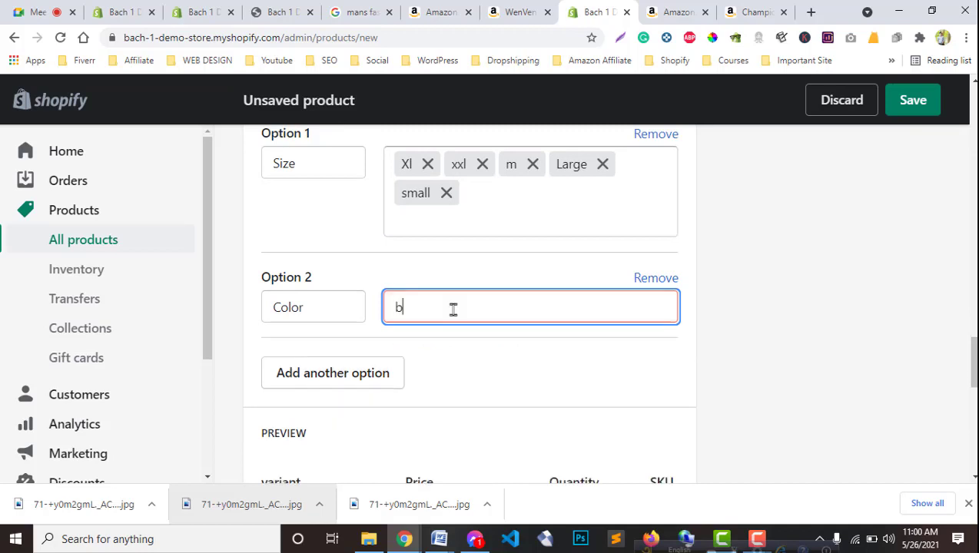
pyautogui.write('lack')
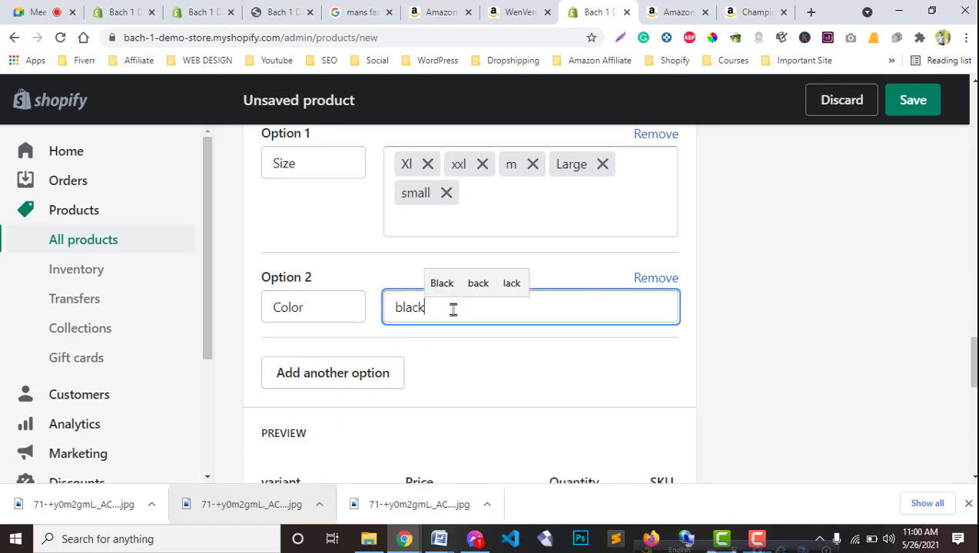
pyautogui.press('Return')
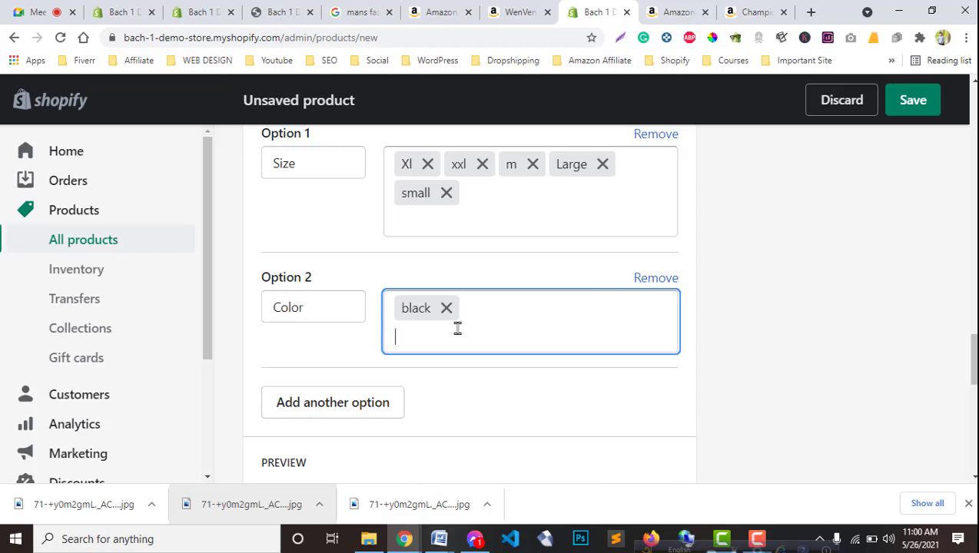
pyautogui.write('white')
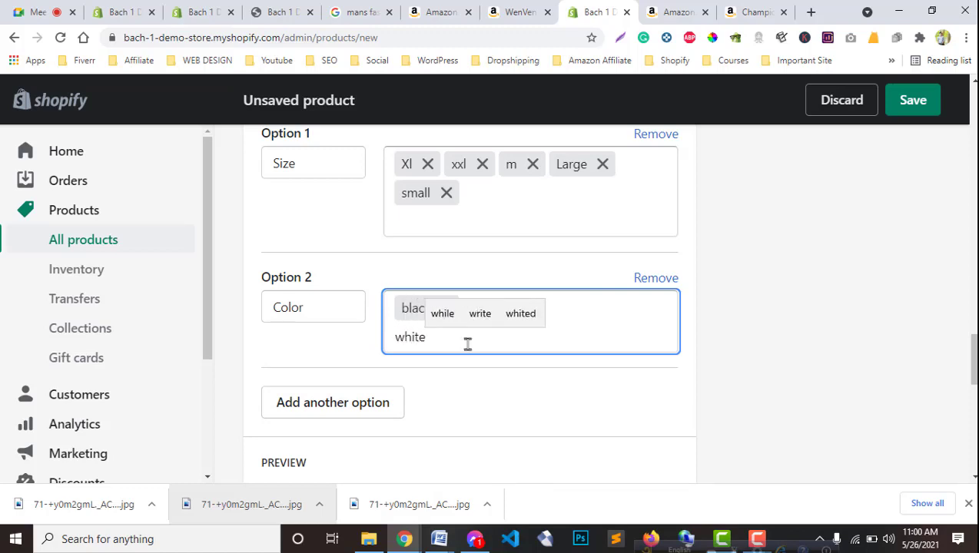
pyautogui.press('Return')
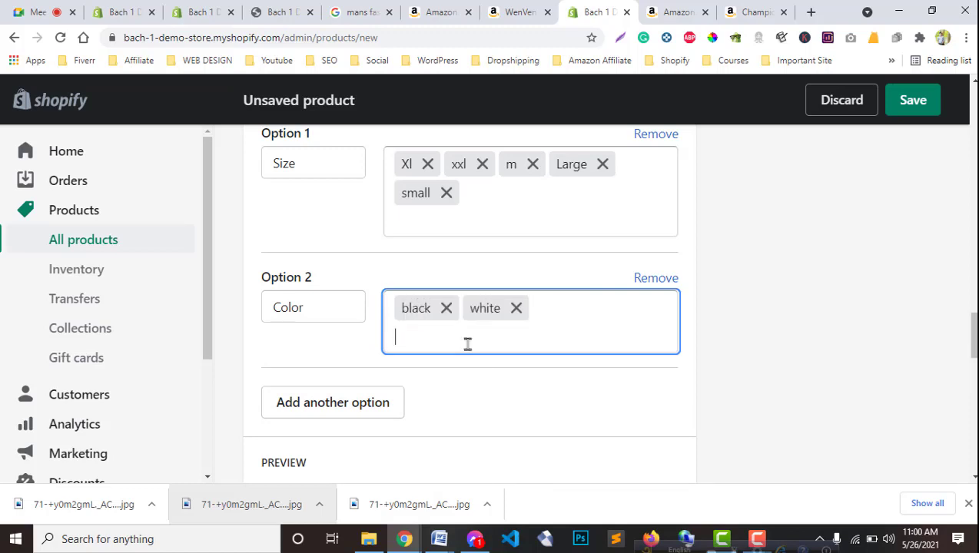
# Add a third option, Material, with the value 100% Cotton copied from the jacket's Amazon comparison table
pyautogui.scroll(-2, 475, 357)
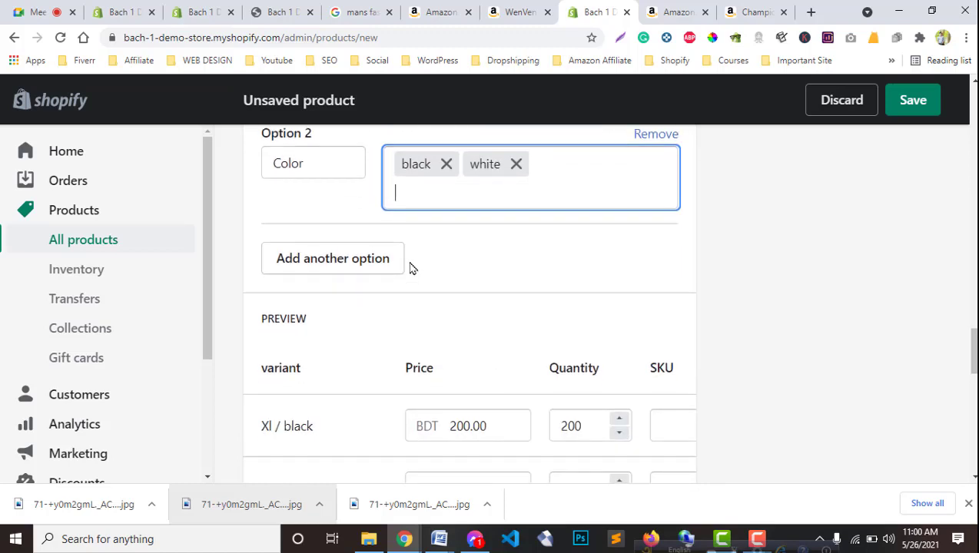
pyautogui.click(369, 259)
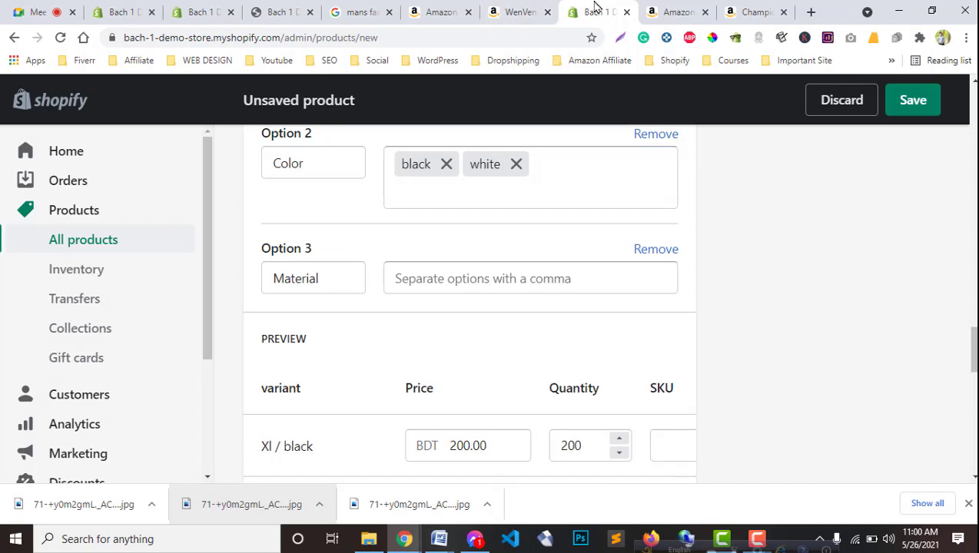
pyautogui.click(513, 11)
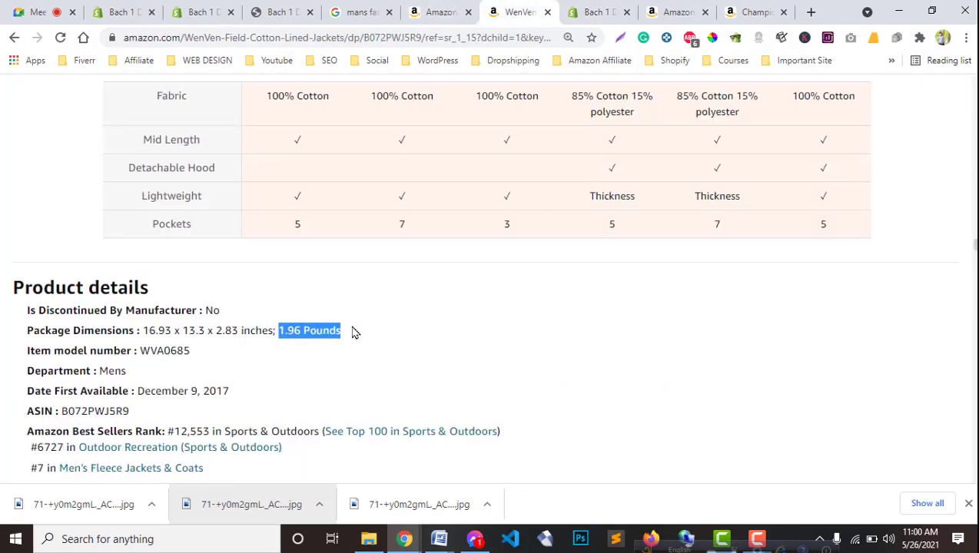
pyautogui.scroll(1, 308, 323)
pyautogui.moveTo(331, 192); pyautogui.dragTo(296, 219)
pyautogui.hotkey('ctrl', 'c')
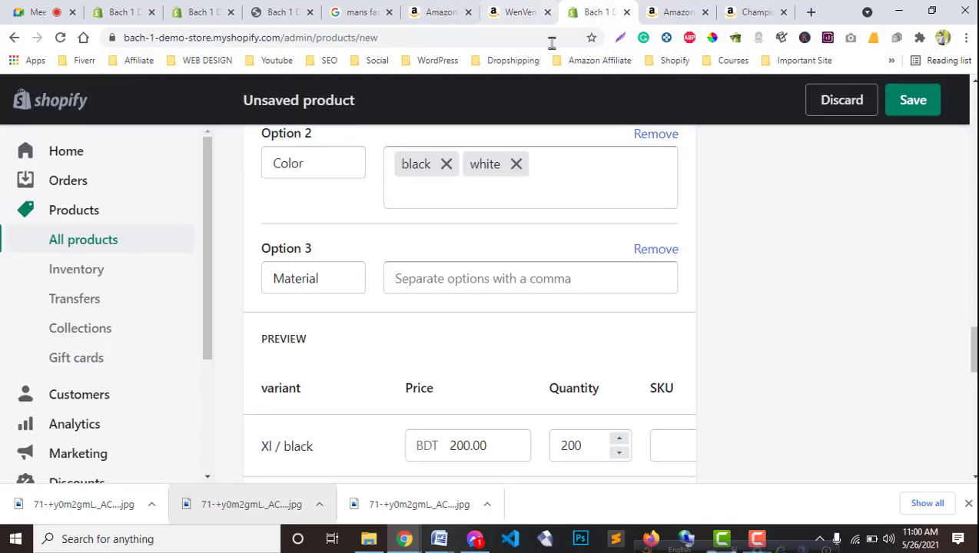
pyautogui.hotkey('ctrl', 'Tab')
pyautogui.click(436, 285)
pyautogui.hotkey('ctrl', 'v')
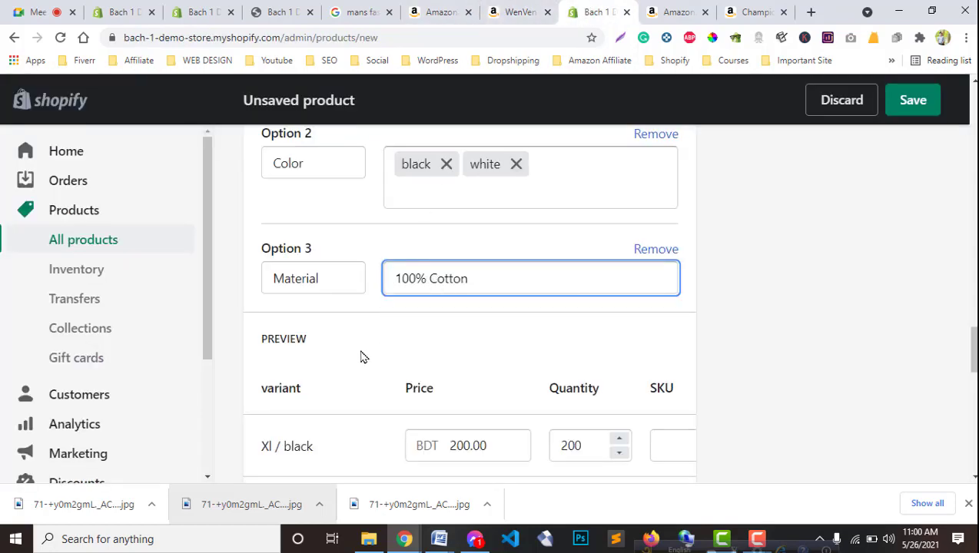
pyautogui.scroll(-2, 269, 360)
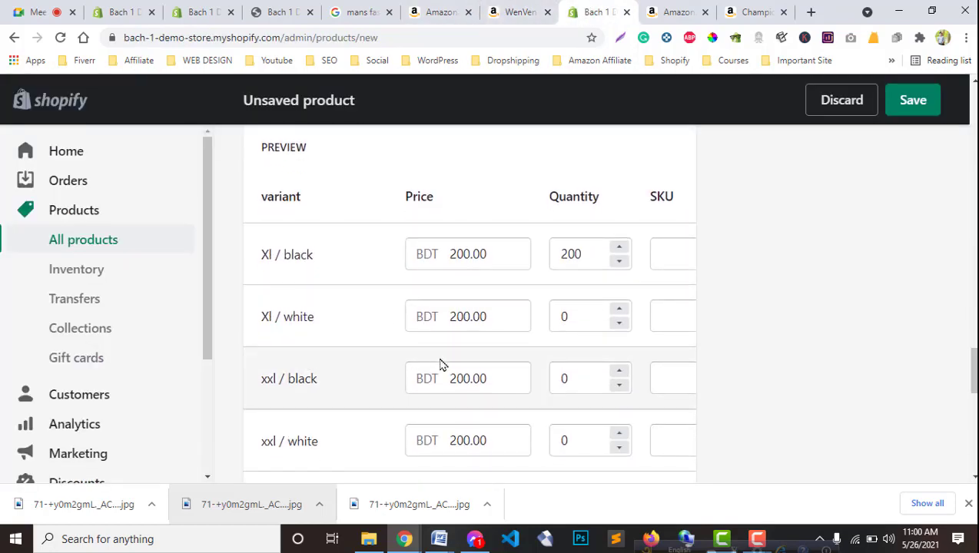
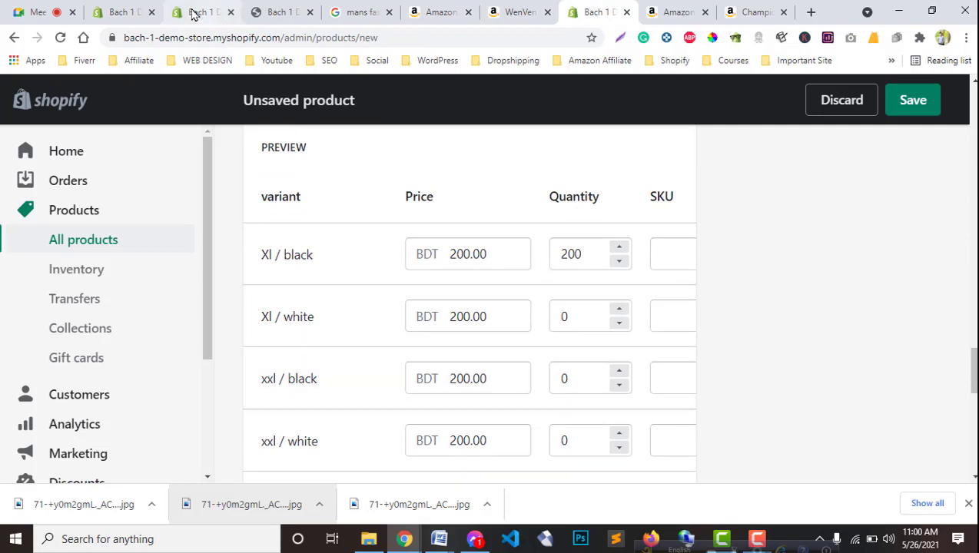
pyautogui.click(38, 12)
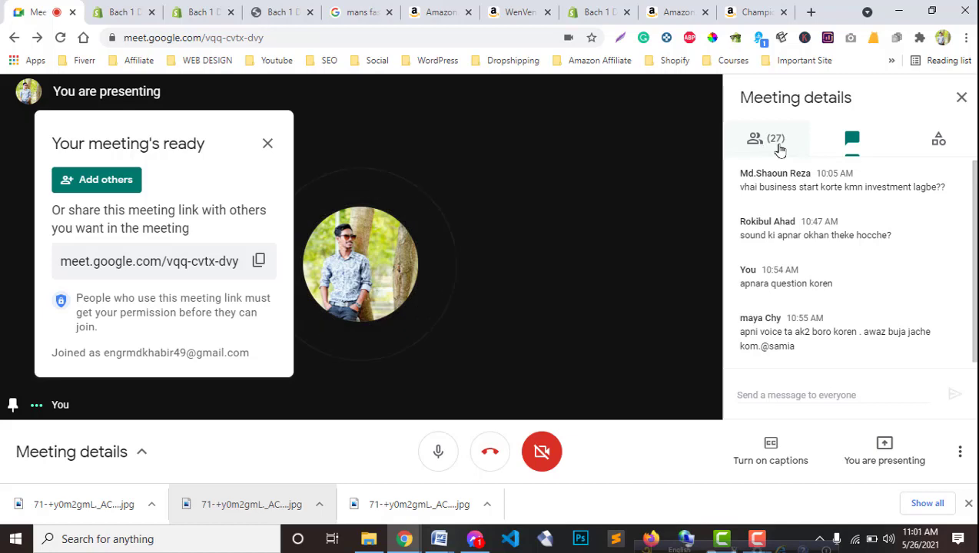
pyautogui.click(571, 10)
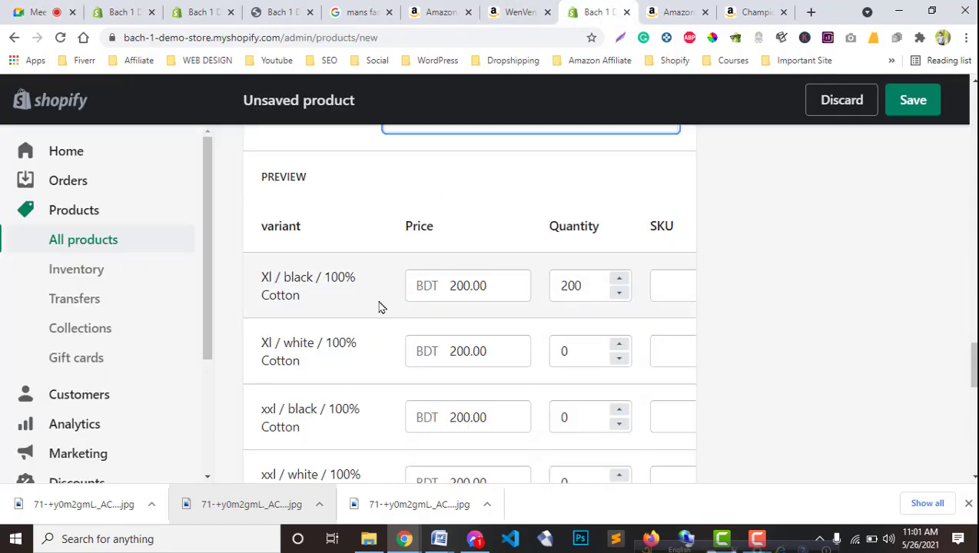
# Examine the variant preview's size, color and material combinations with their prices and quantities
pyautogui.scroll(-1, 358, 306)
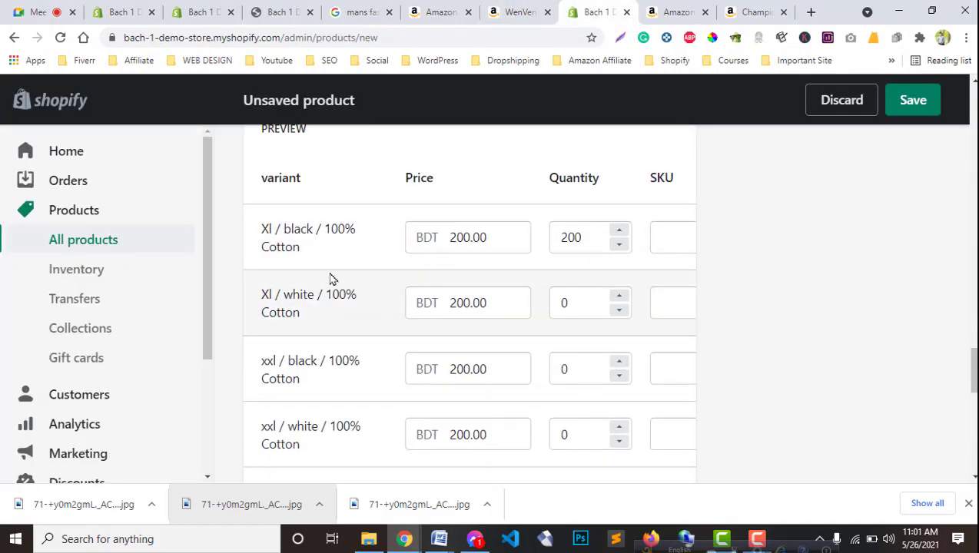
pyautogui.scroll(2, 525, 315)
pyautogui.scroll(-2, 525, 317)
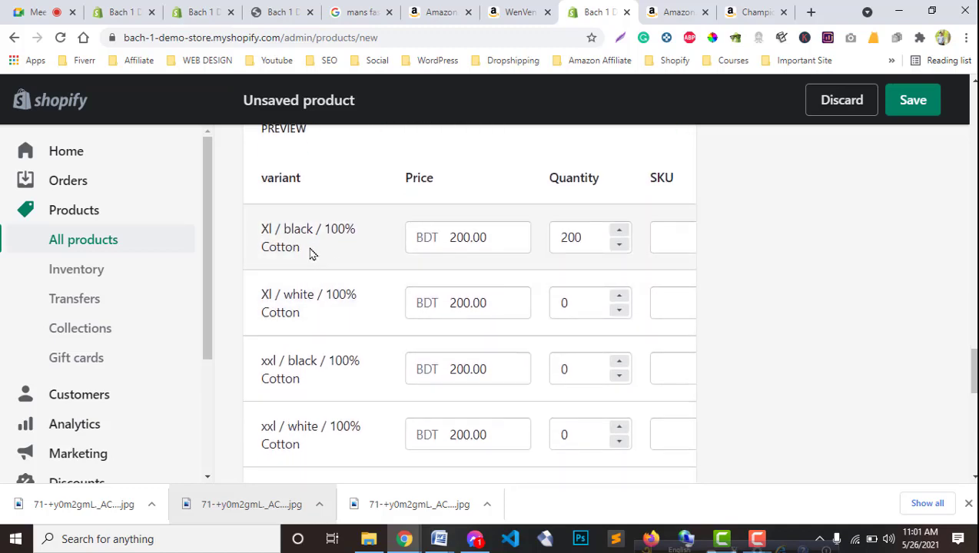
pyautogui.scroll(-1, 322, 406)
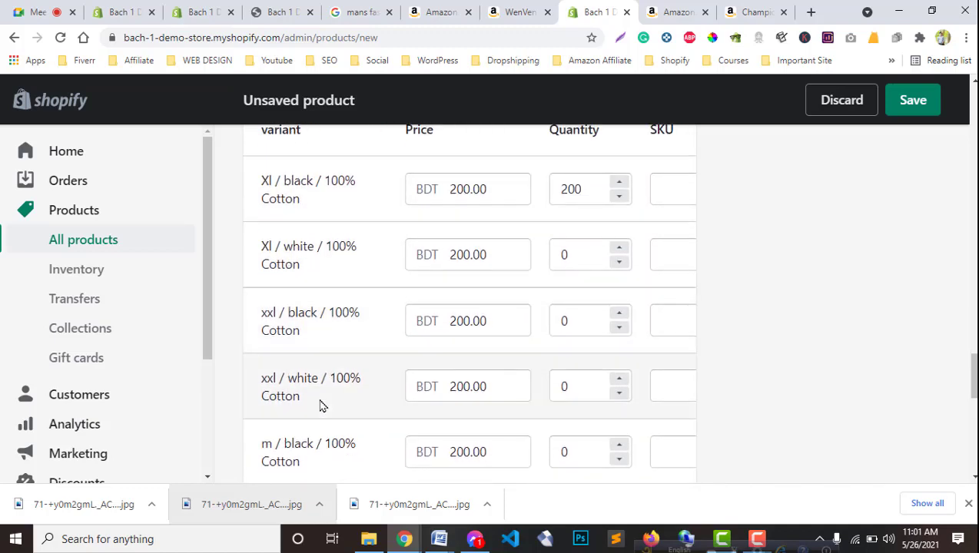
pyautogui.scroll(2, 286, 271)
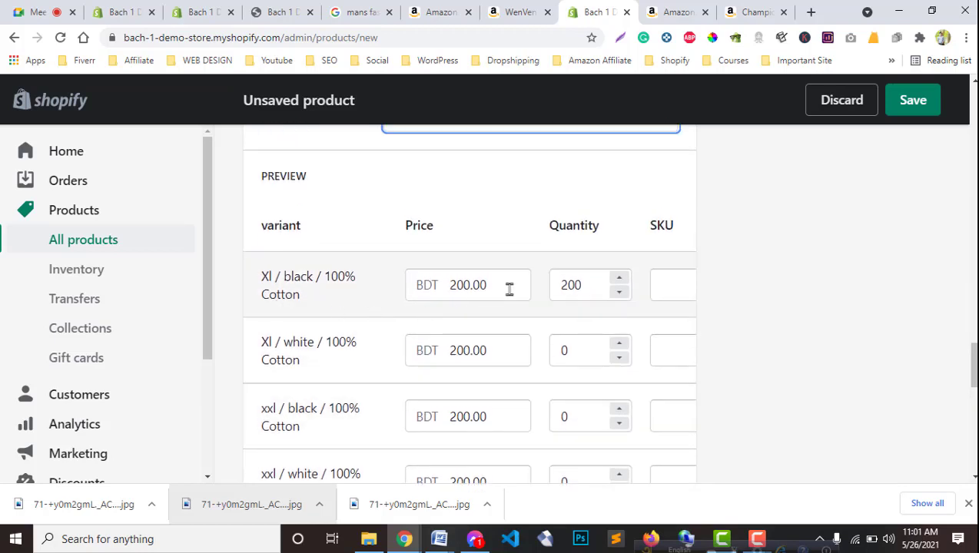
pyautogui.scroll(-2, 461, 386)
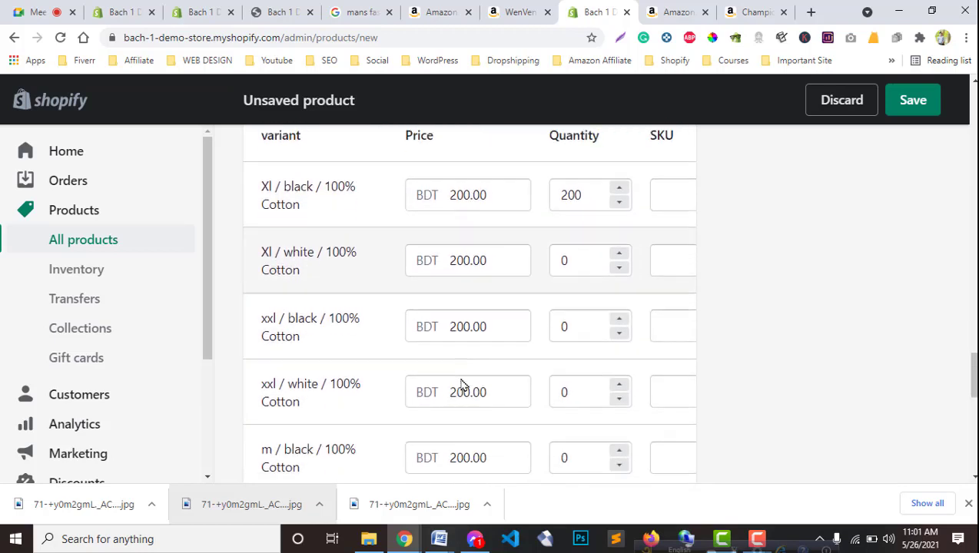
pyautogui.scroll(-1, 317, 376)
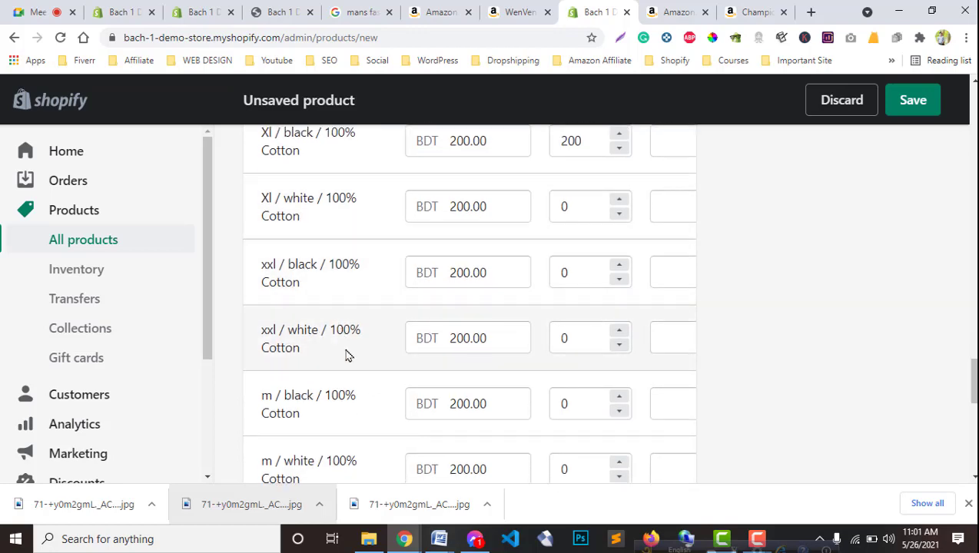
pyautogui.scroll(6, 348, 355)
pyautogui.scroll(3, 346, 354)
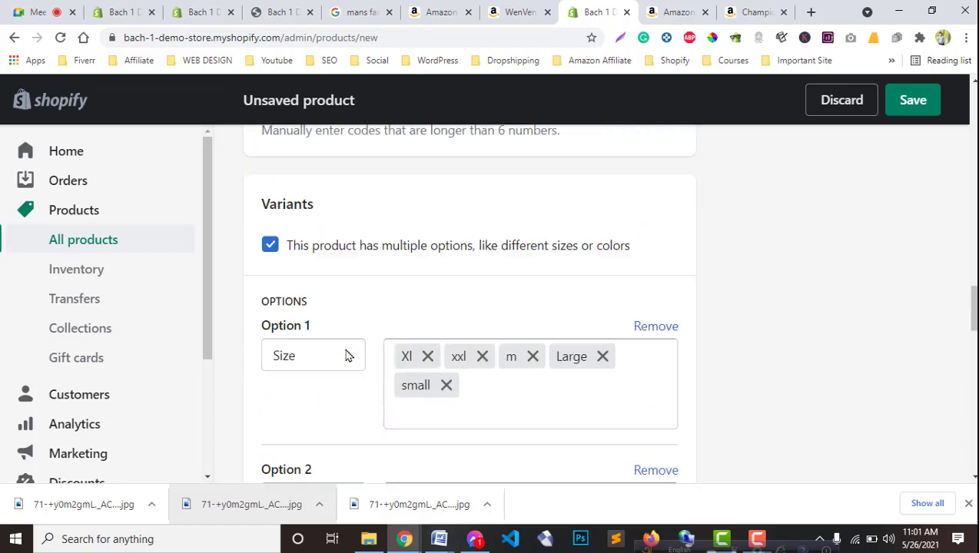
# Remove the Material option from the product's variants
pyautogui.scroll(-4, 346, 354)
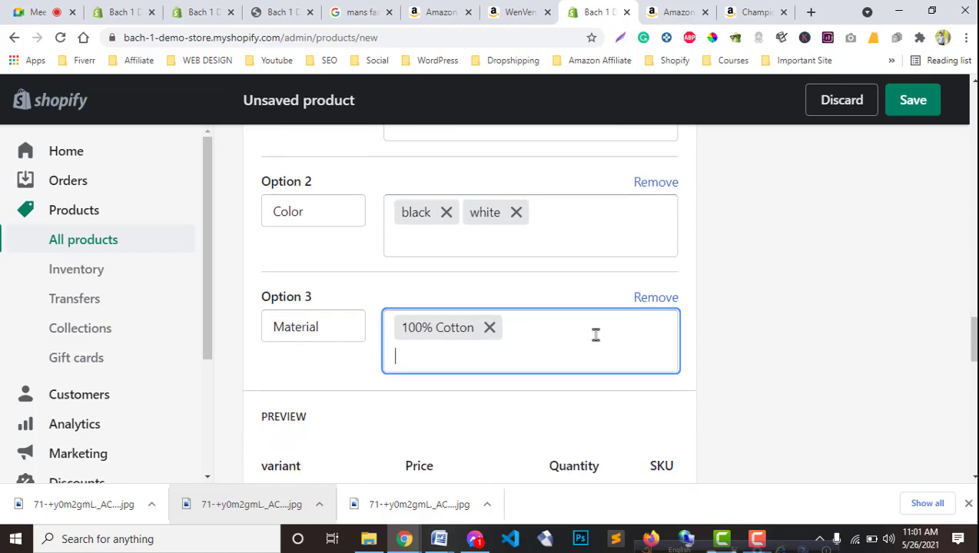
pyautogui.click(654, 299)
pyautogui.scroll(3, 392, 362)
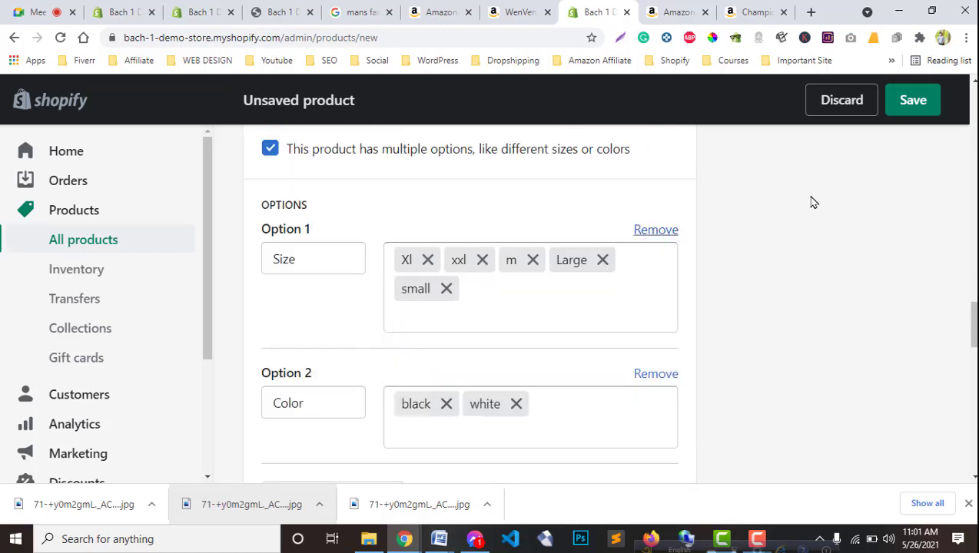
# Save the new jacket product and look through its list of size and color variants
pyautogui.click(912, 103)
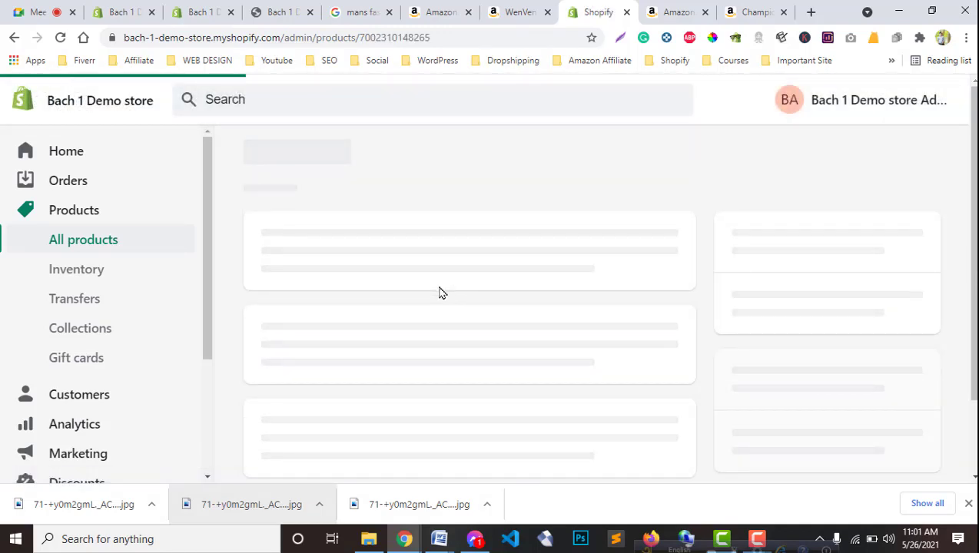
pyautogui.scroll(-15, 441, 292)
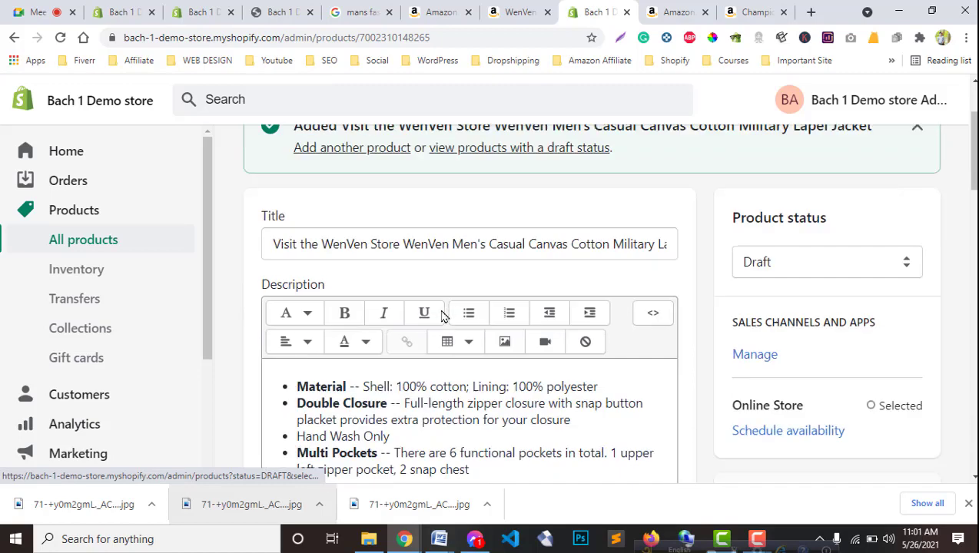
pyautogui.scroll(-3, 469, 304)
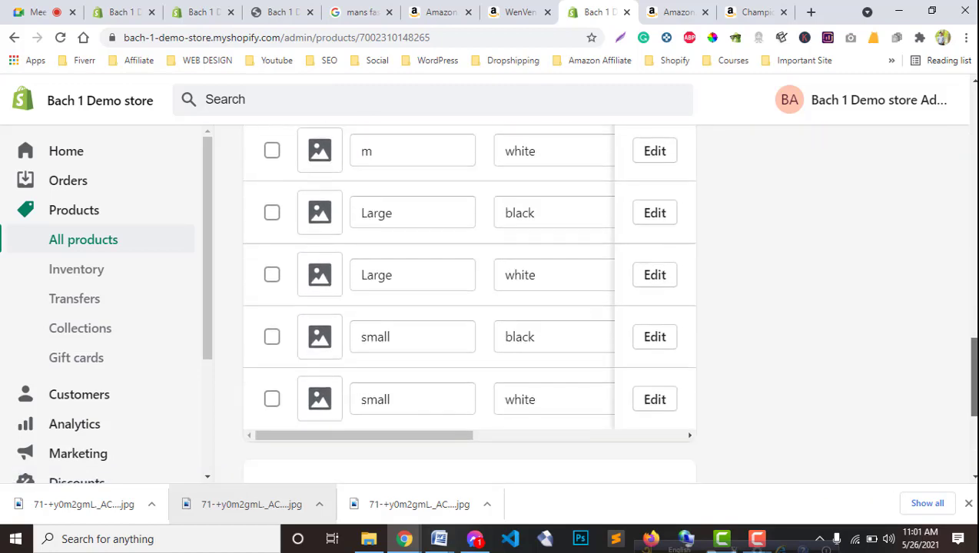
pyautogui.scroll(5, 469, 303)
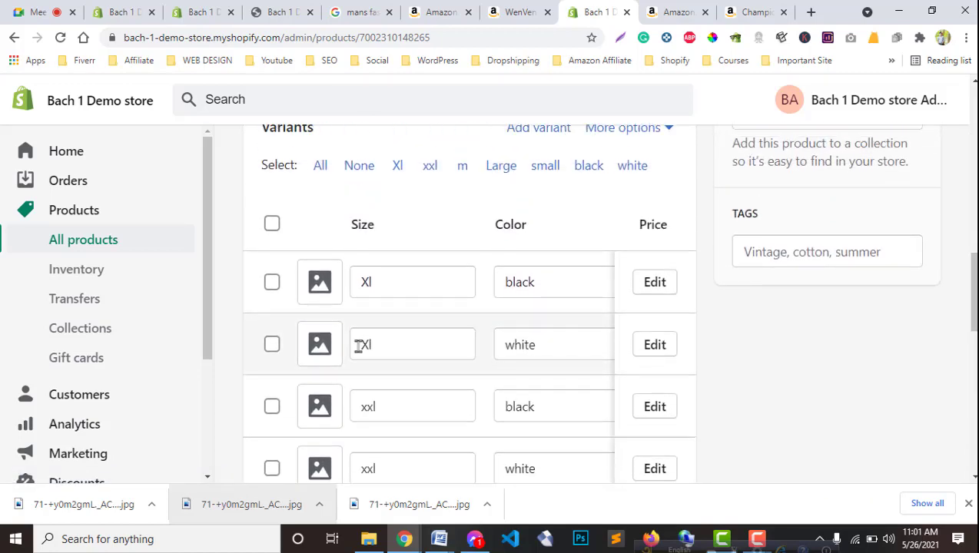
pyautogui.scroll(-1, 356, 343)
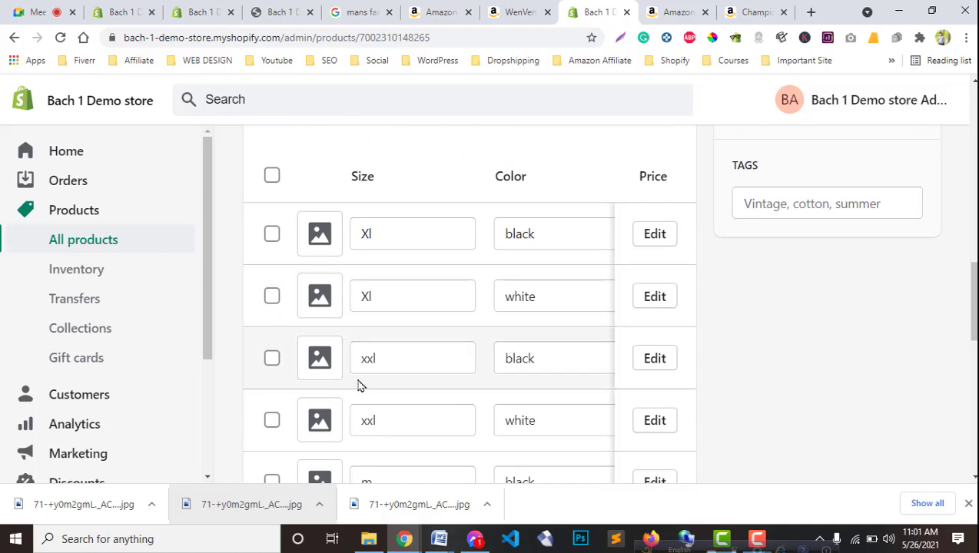
# Examine the jacket's variant rows from Xl to small in black and white
pyautogui.scroll(-2, 387, 390)
pyautogui.scroll(3, 393, 349)
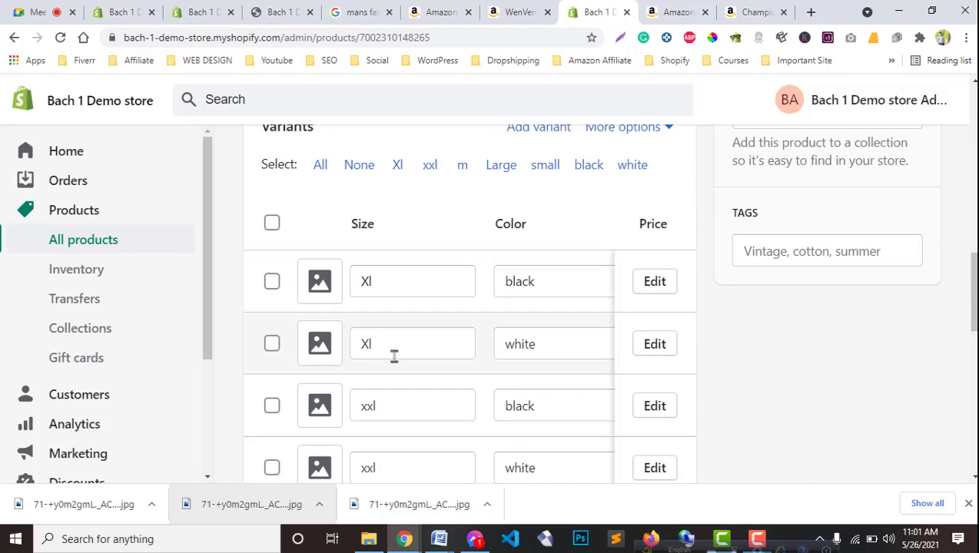
pyautogui.scroll(-3, 402, 392)
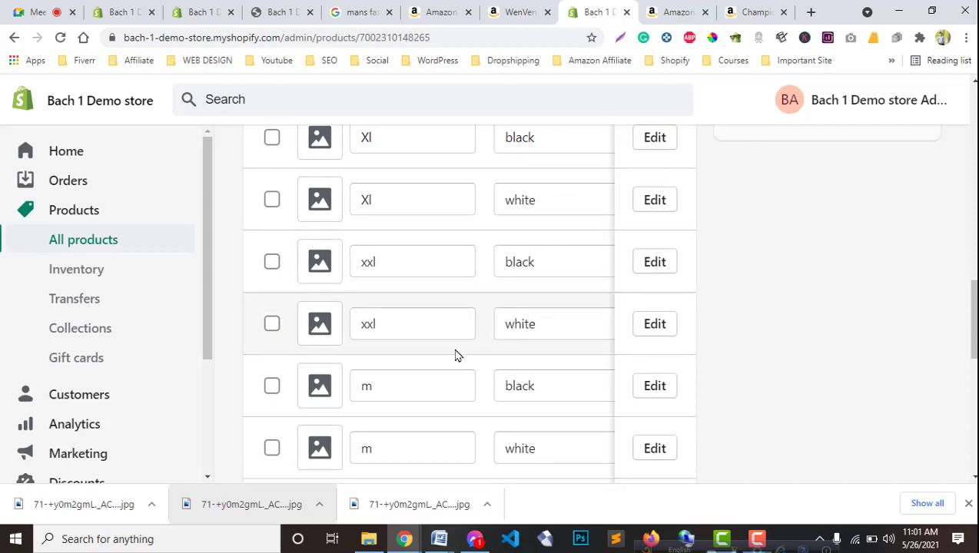
pyautogui.scroll(-3, 455, 355)
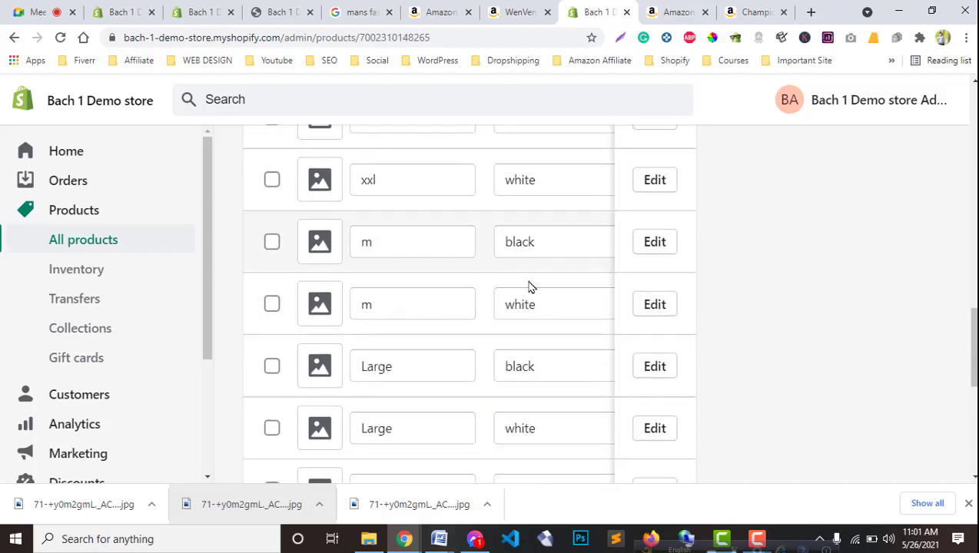
pyautogui.scroll(-3, 970, 346)
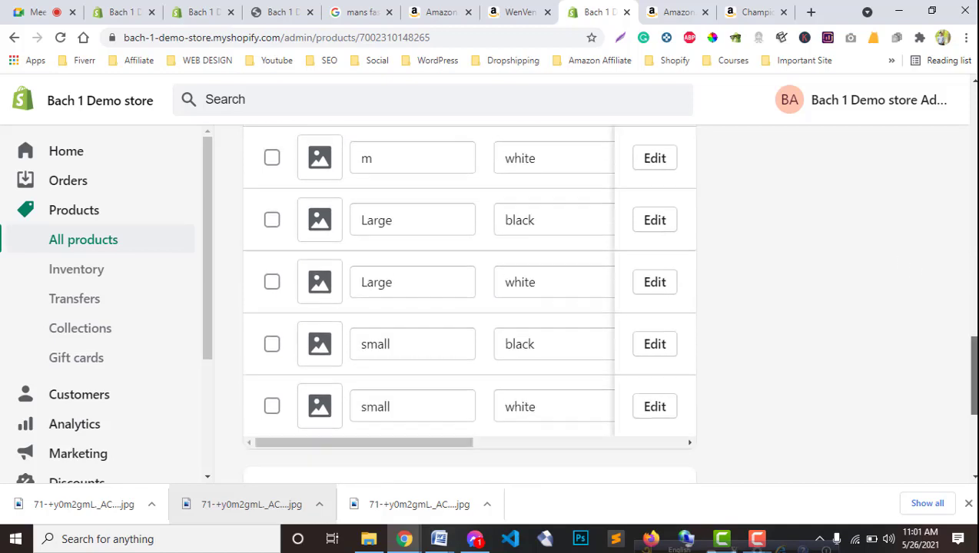
pyautogui.scroll(8, 345, 288)
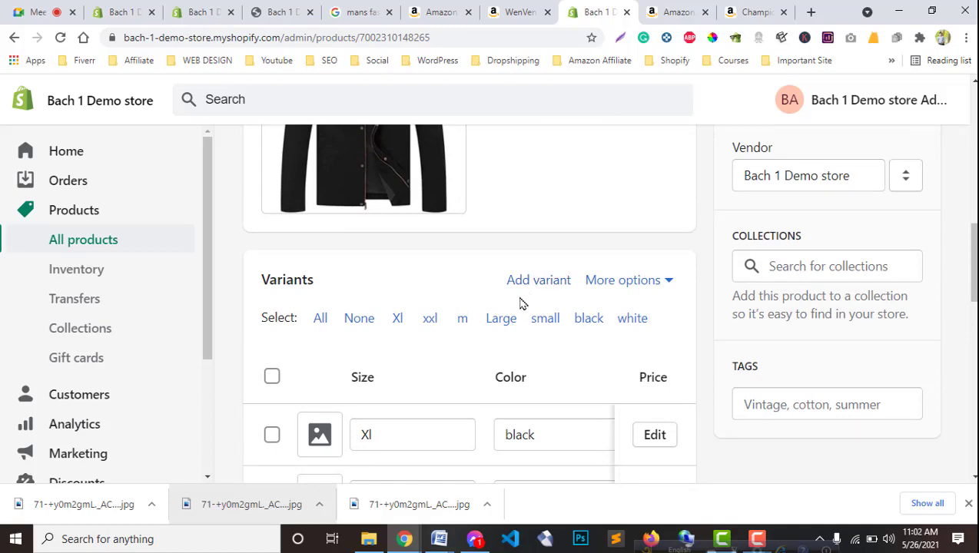
pyautogui.scroll(-6, 455, 350)
pyautogui.scroll(-3, 469, 304)
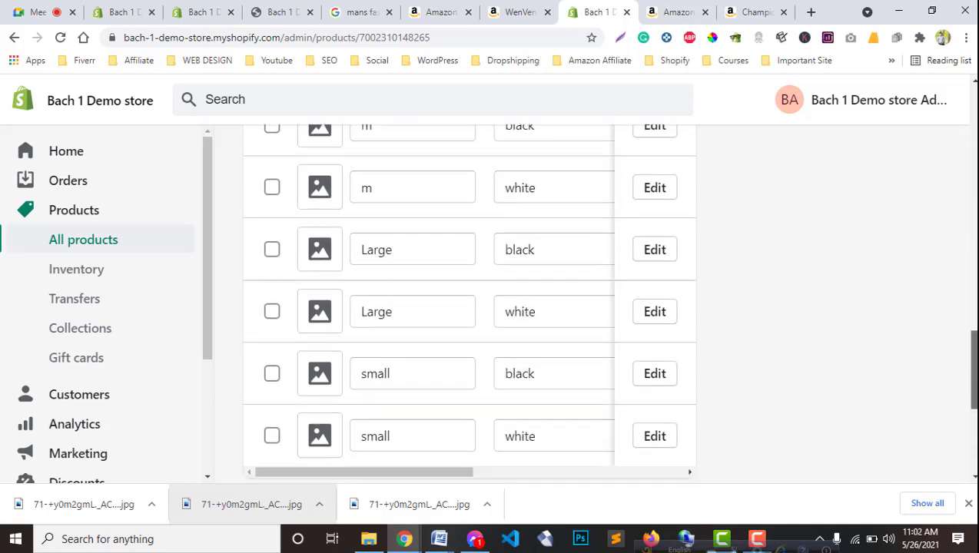
pyautogui.scroll(6, 470, 304)
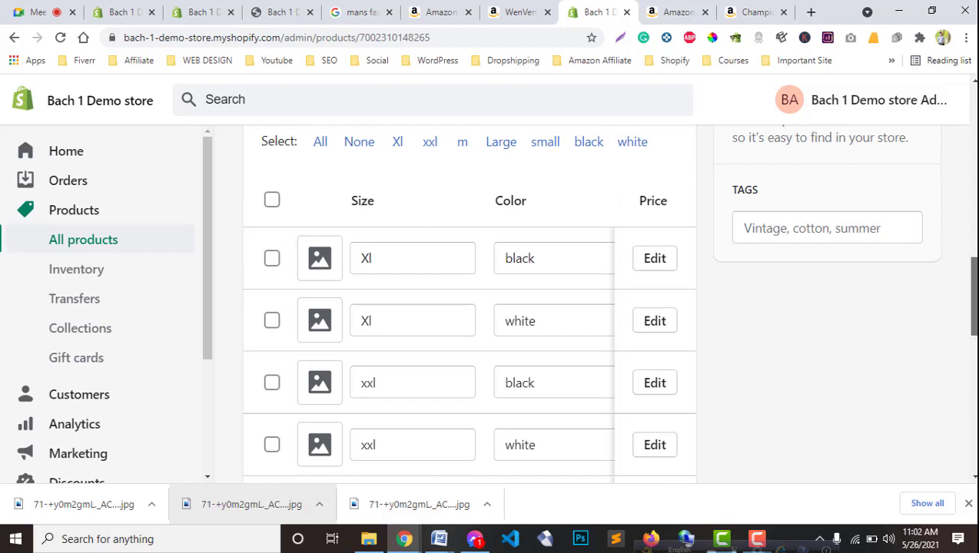
pyautogui.scroll(1, 470, 303)
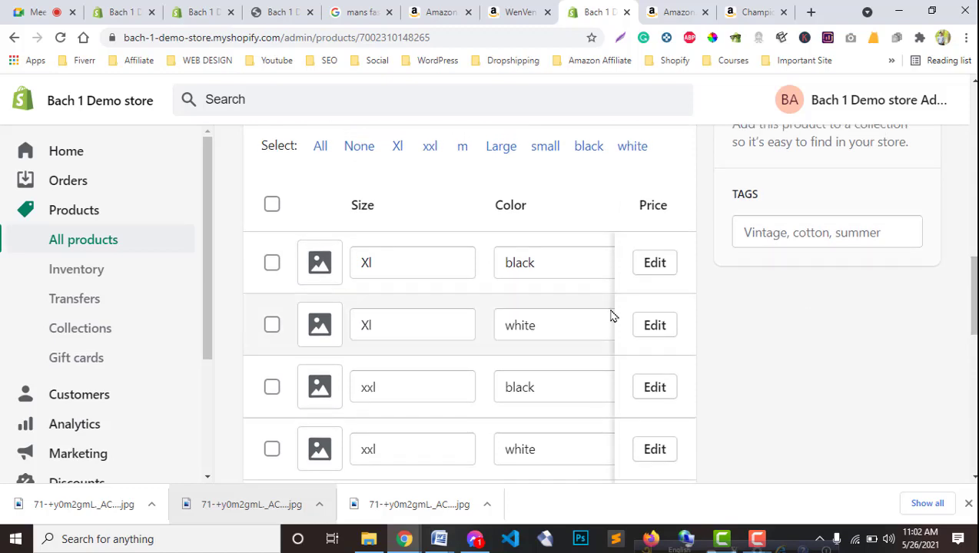
# Edit the jacket's variant options to add a third option, Material, with the value 100% Cotton
pyautogui.scroll(2, 575, 278)
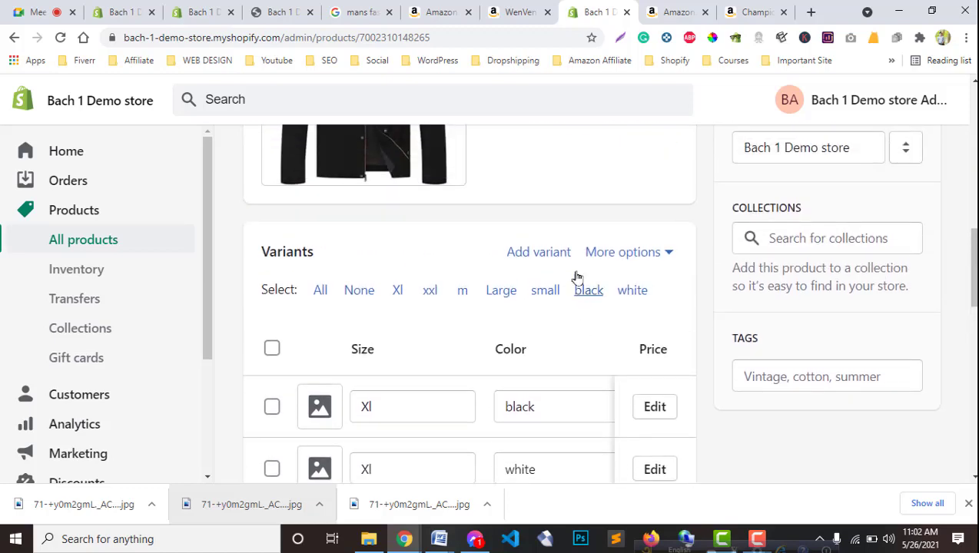
pyautogui.scroll(-1, 669, 247)
pyautogui.click(651, 206)
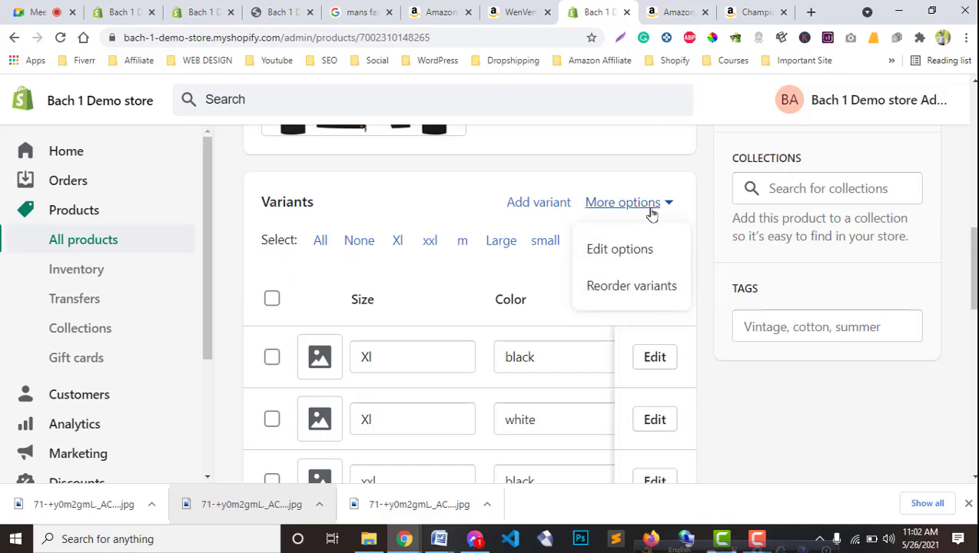
pyautogui.click(636, 249)
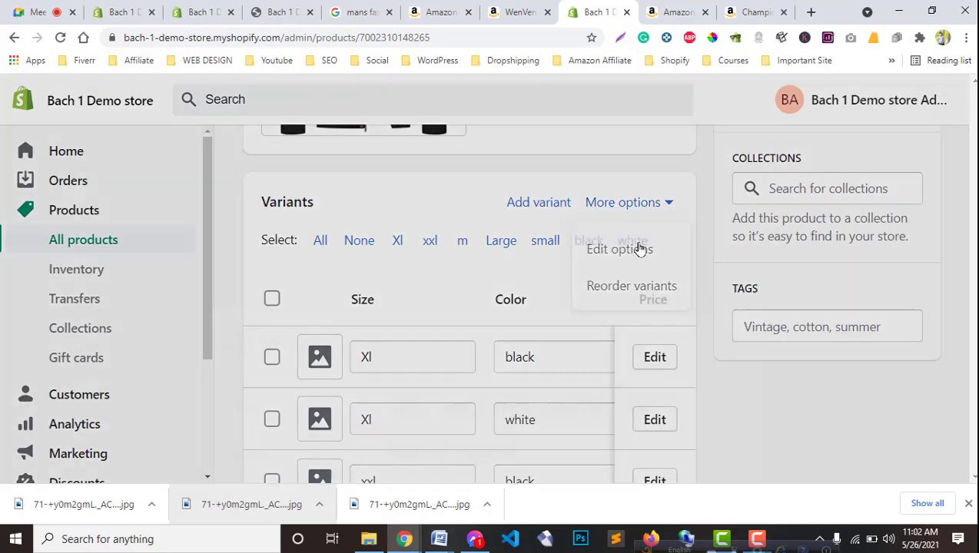
pyautogui.moveTo(276, 233); pyautogui.dragTo(219, 241)
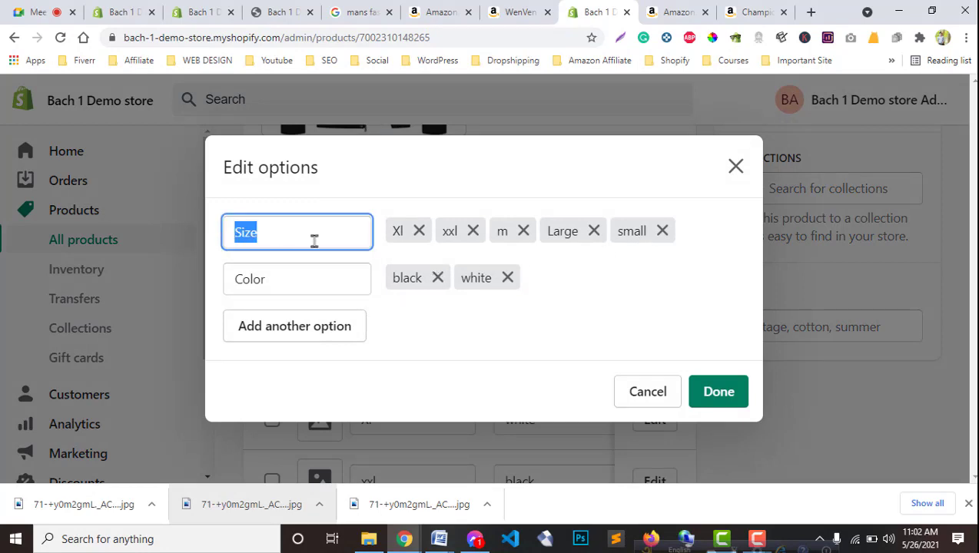
pyautogui.click(322, 334)
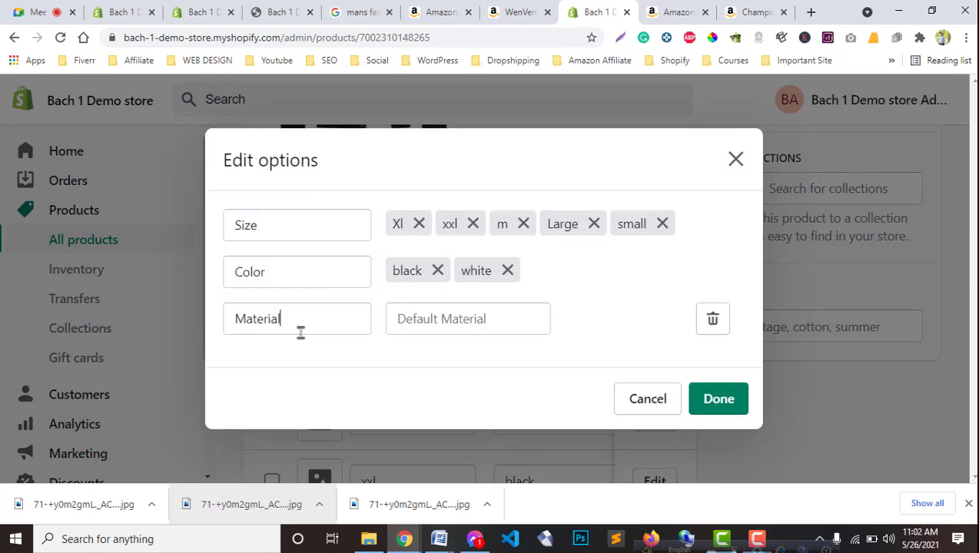
pyautogui.click(448, 321)
pyautogui.write('100% Cotton')
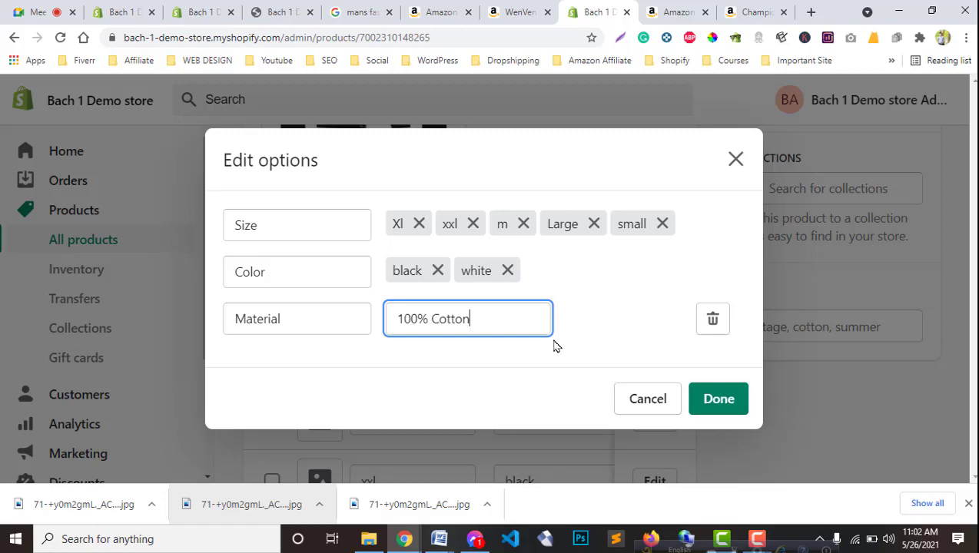
pyautogui.click(719, 399)
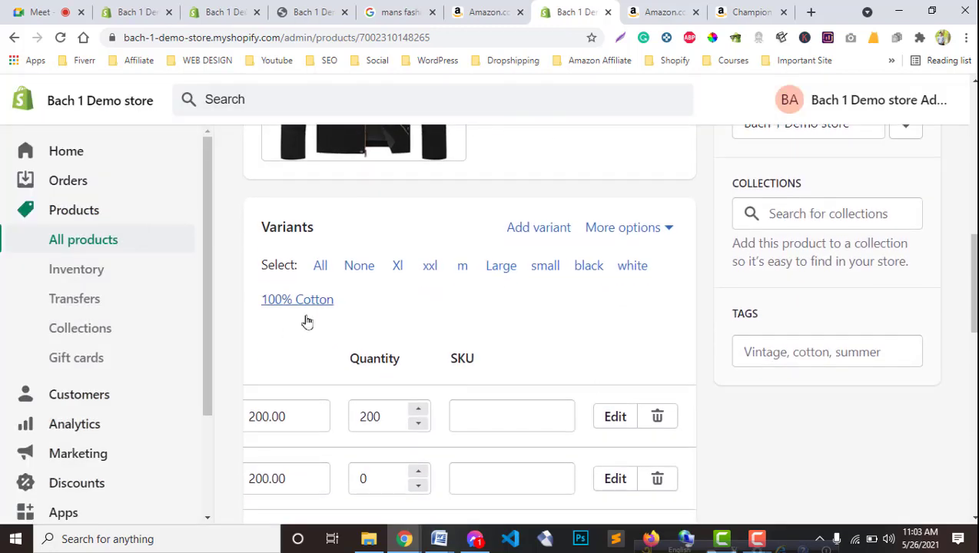
# Examine the variant table's prices, quantities, sizes and colors with the Material option included
pyautogui.scroll(-1, 307, 322)
pyautogui.scroll(-2, 369, 307)
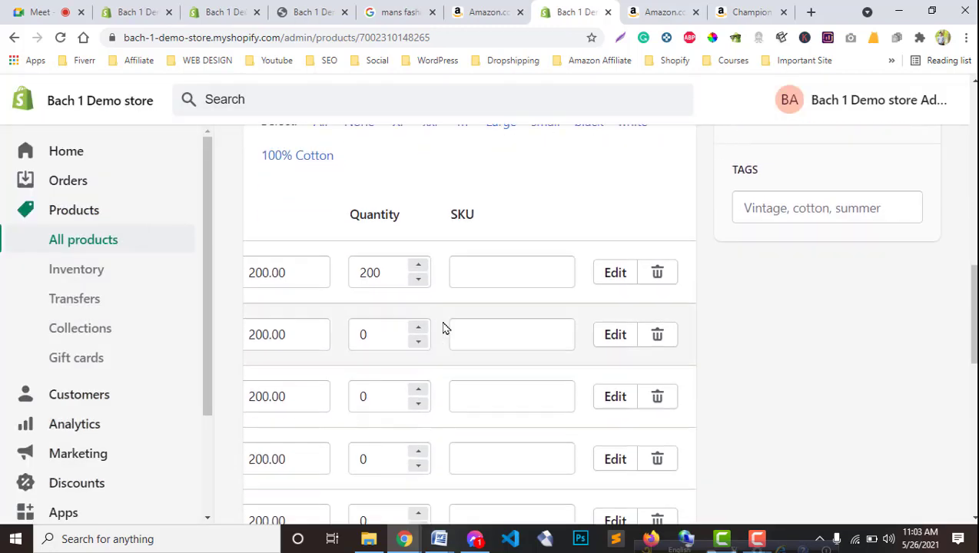
pyautogui.scroll(-10, 443, 329)
pyautogui.scroll(2, 540, 343)
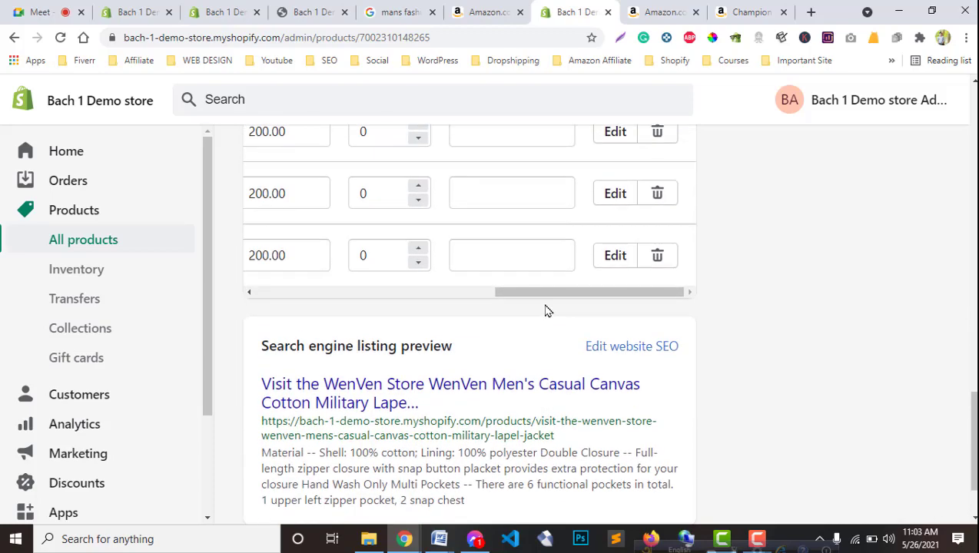
pyautogui.moveTo(531, 292); pyautogui.dragTo(326, 312)
pyautogui.scroll(1, 759, 478)
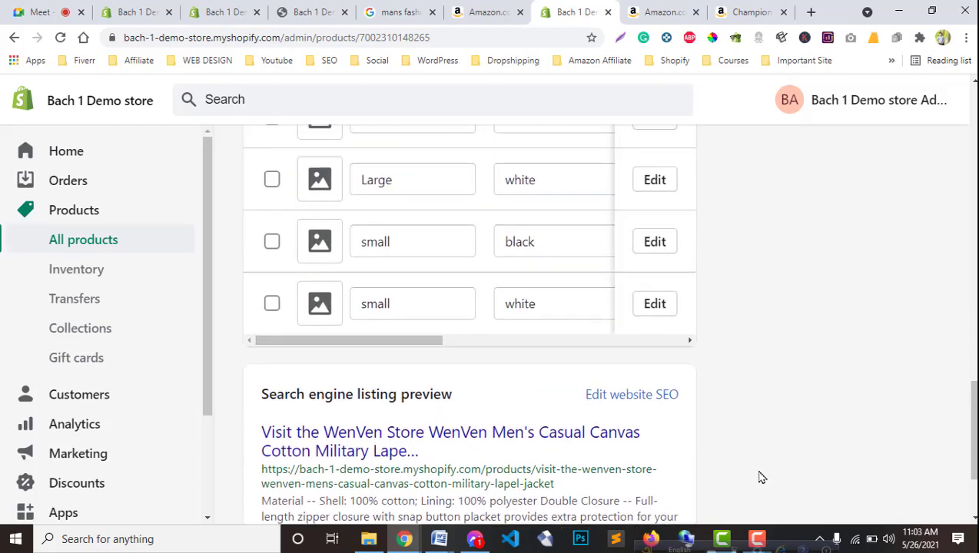
pyautogui.scroll(6, 760, 478)
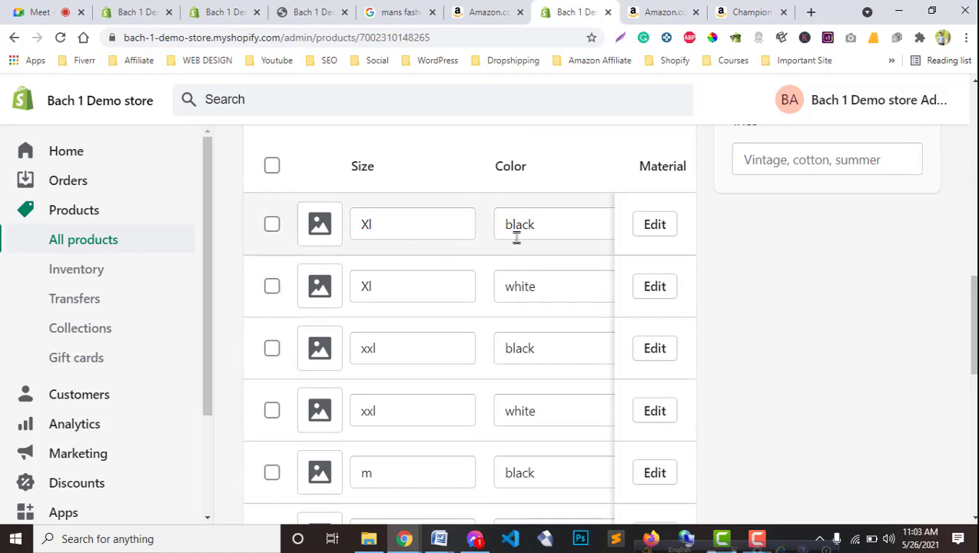
# Open the Xl / black / 100% Cotton variant and set its price to BDT 250.00 and compare-at price to BDT 300.00
pyautogui.click(651, 229)
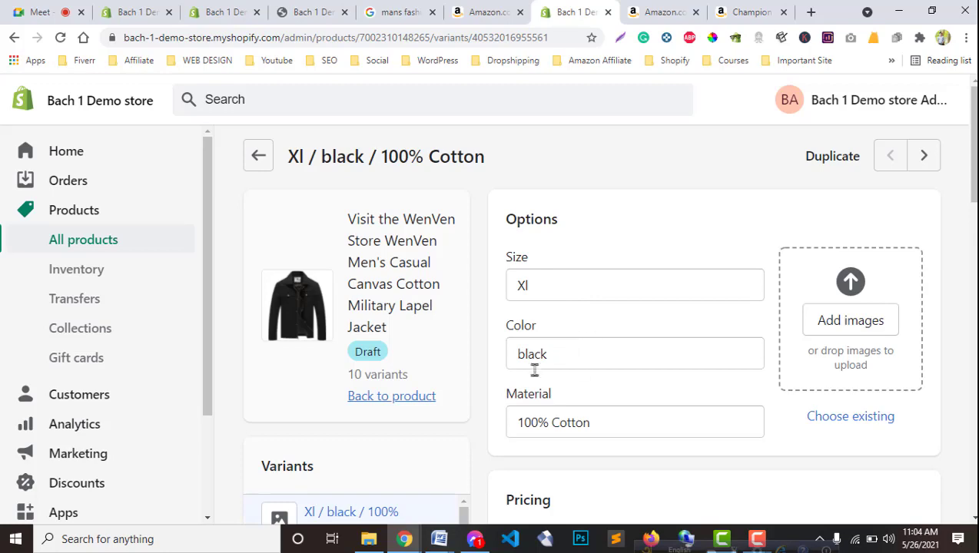
pyautogui.scroll(-1, 559, 341)
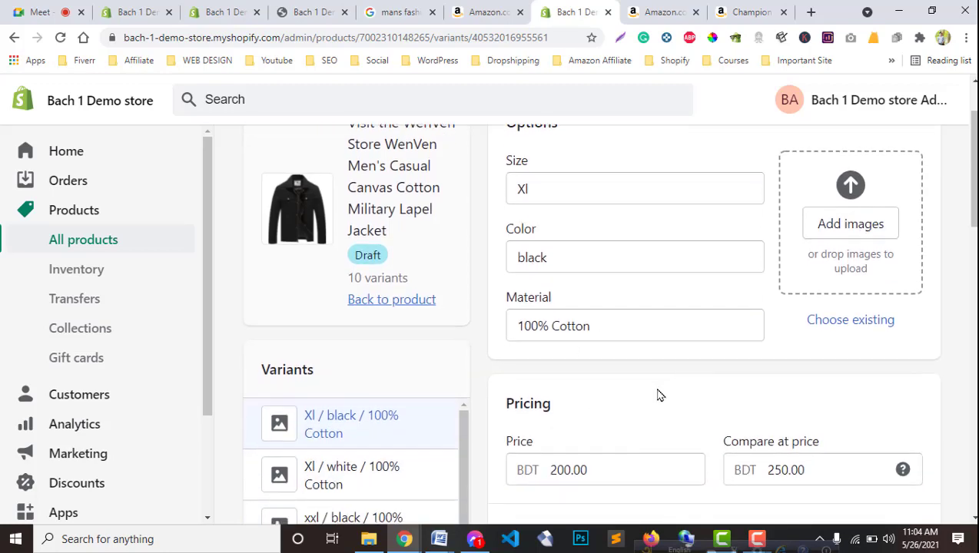
pyautogui.scroll(-3, 655, 396)
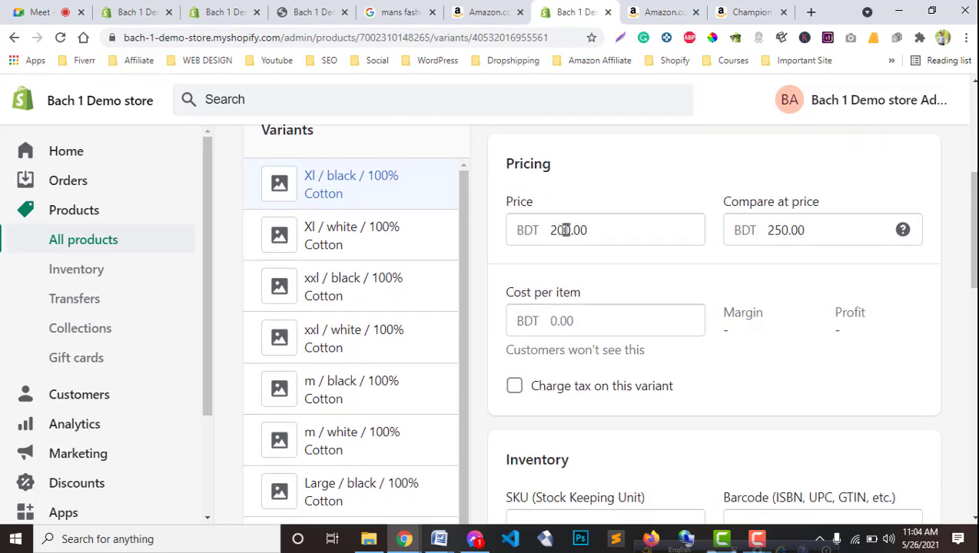
pyautogui.click(565, 229)
pyautogui.press('BackSpace')
pyautogui.write('5')
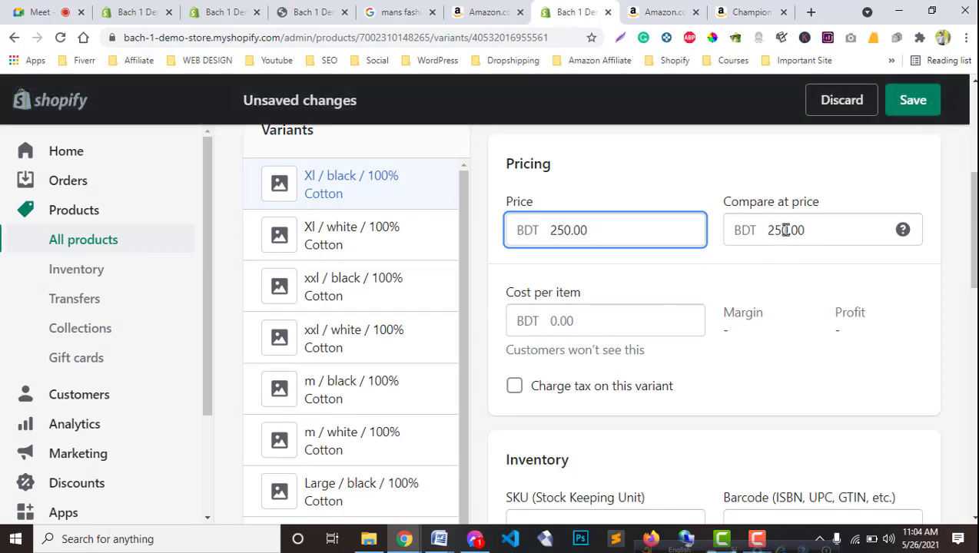
pyautogui.moveTo(777, 229); pyautogui.dragTo(743, 229)
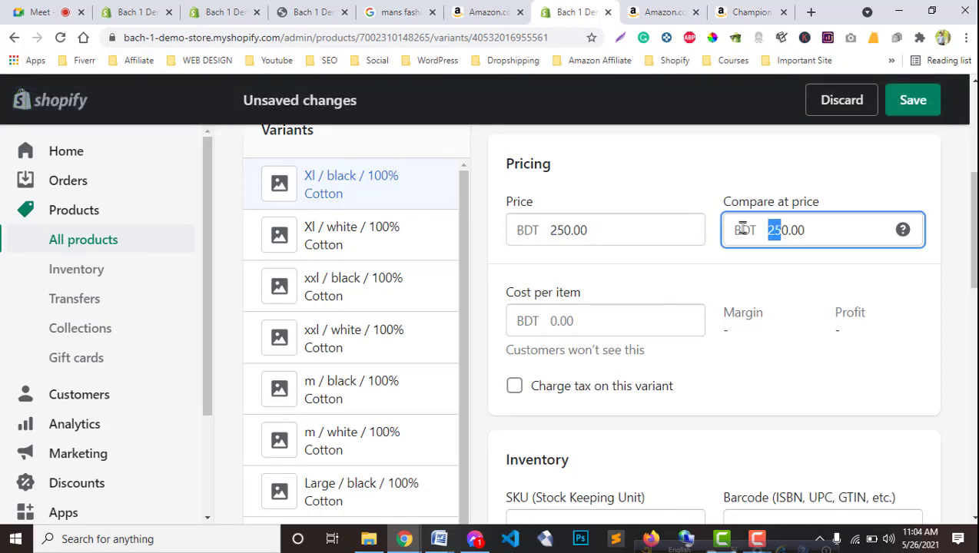
pyautogui.write('30')
# Set the available quantity of the Xl / black / 100% Cotton variant to 220
pyautogui.scroll(-1, 607, 348)
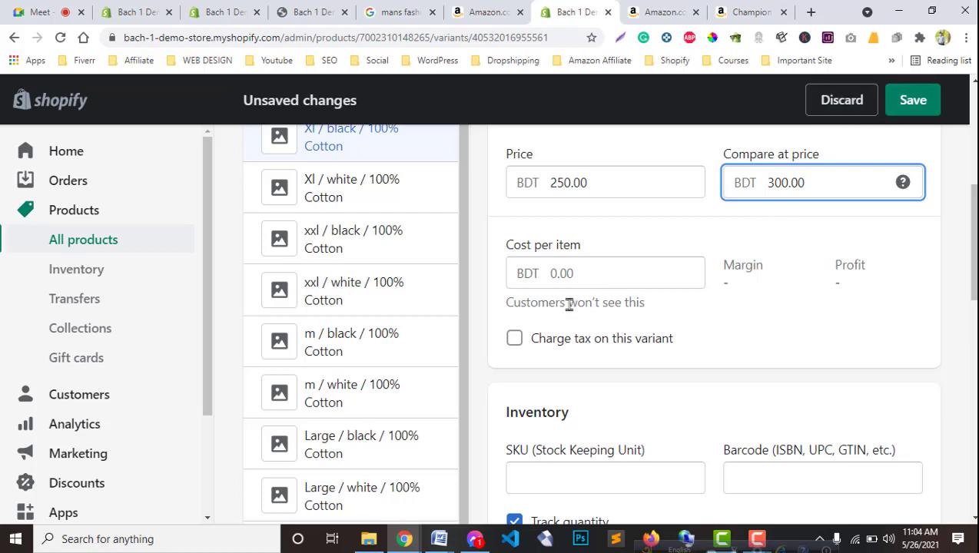
pyautogui.scroll(-2, 572, 373)
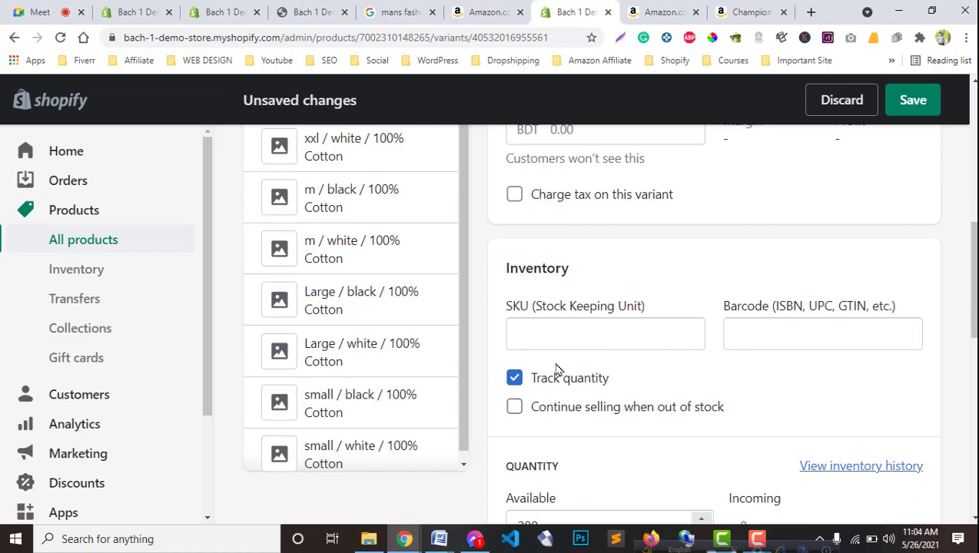
pyautogui.scroll(-3, 557, 361)
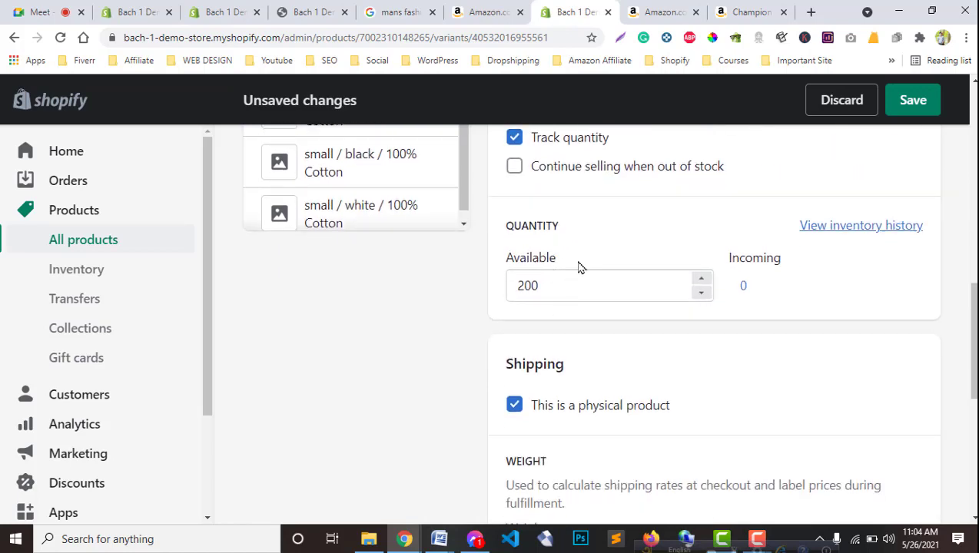
pyautogui.click(544, 285)
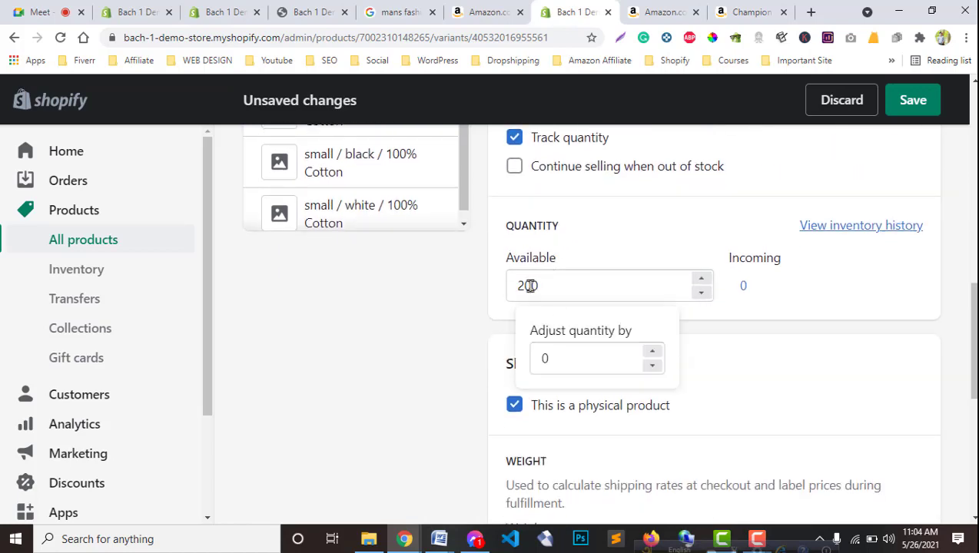
pyautogui.press('BackSpace')
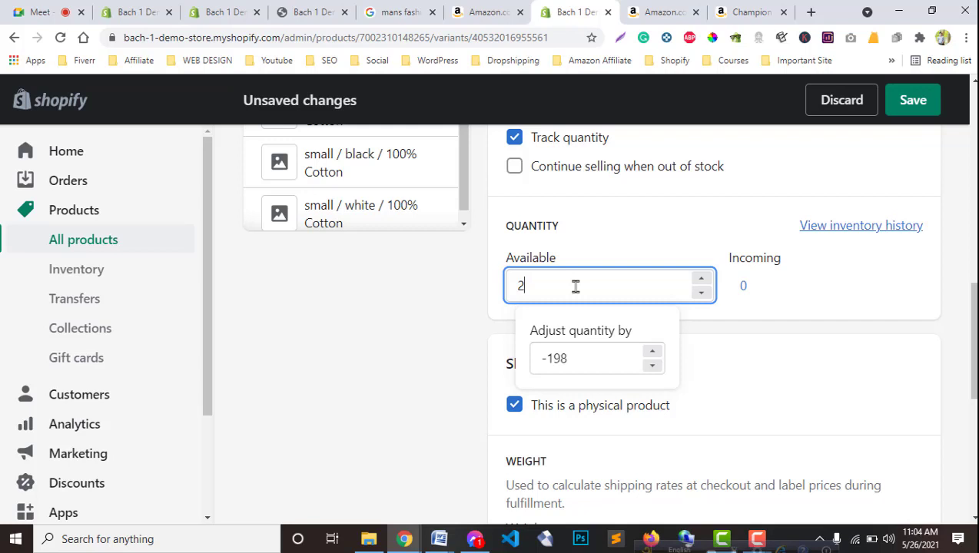
pyautogui.write('0')
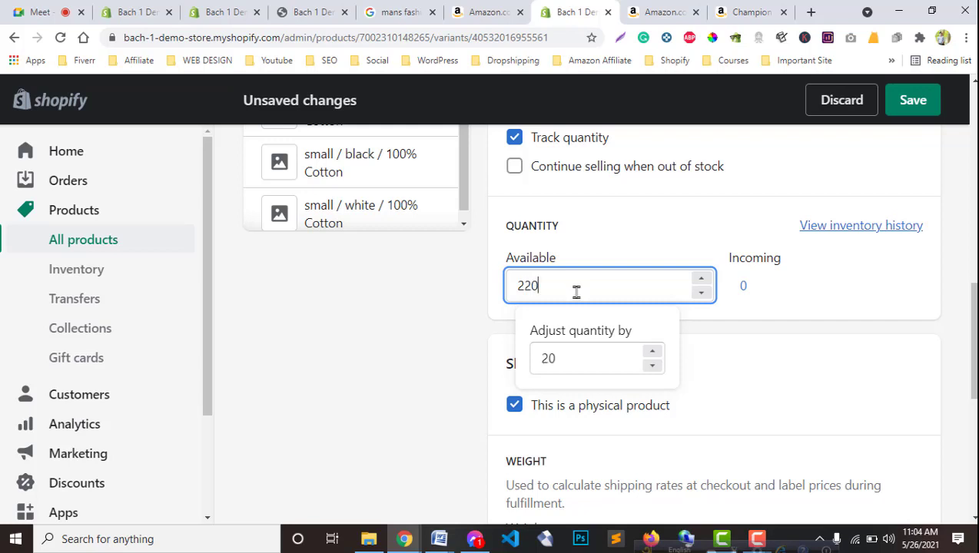
pyautogui.click(696, 379)
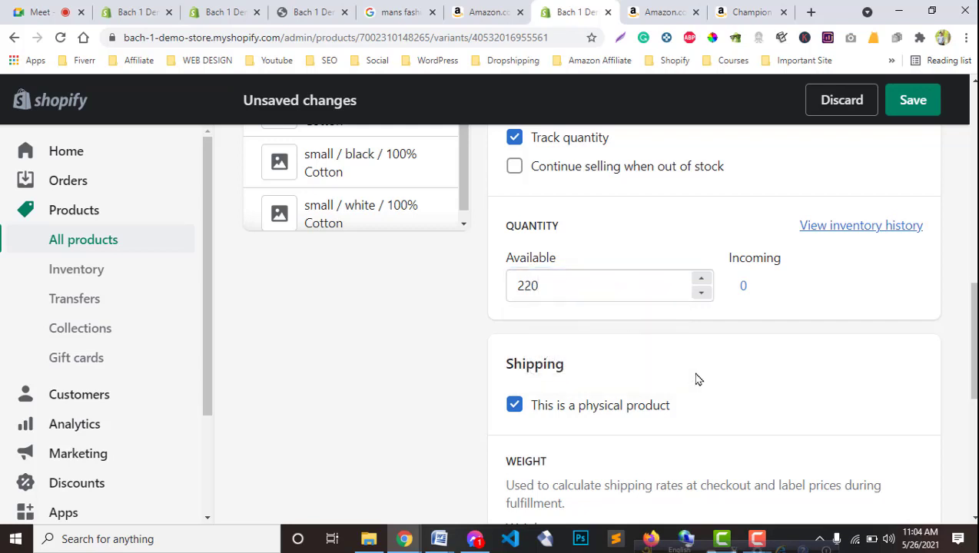
# Review the variant's shipping weight and customs information and save the variant
pyautogui.scroll(-4, 696, 380)
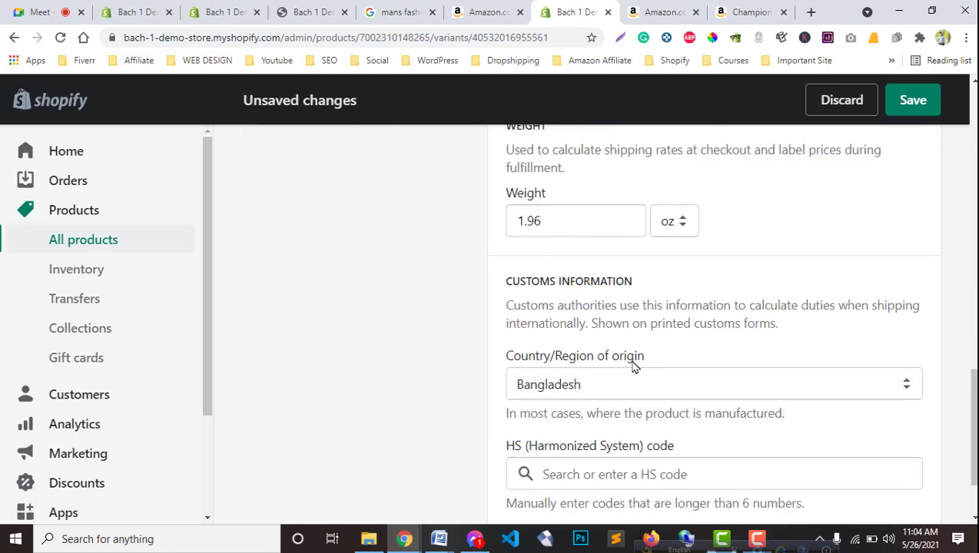
pyautogui.scroll(-2, 632, 366)
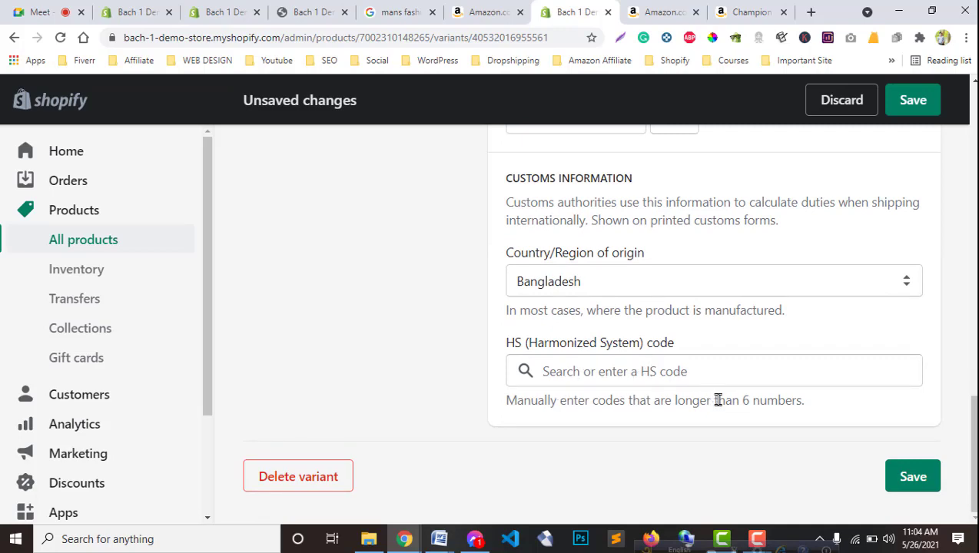
pyautogui.scroll(6, 681, 370)
pyautogui.click(910, 124)
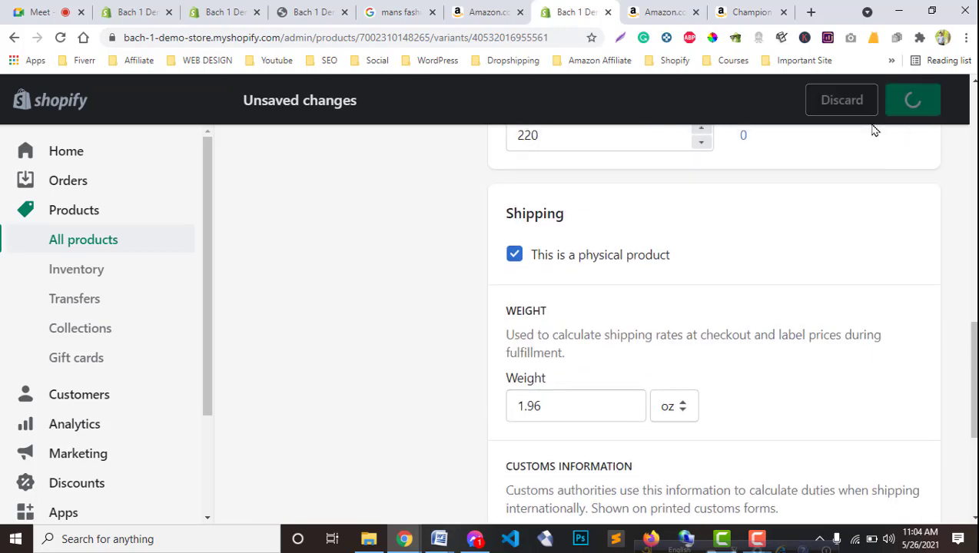
pyautogui.scroll(1, 637, 356)
pyautogui.scroll(10, 637, 356)
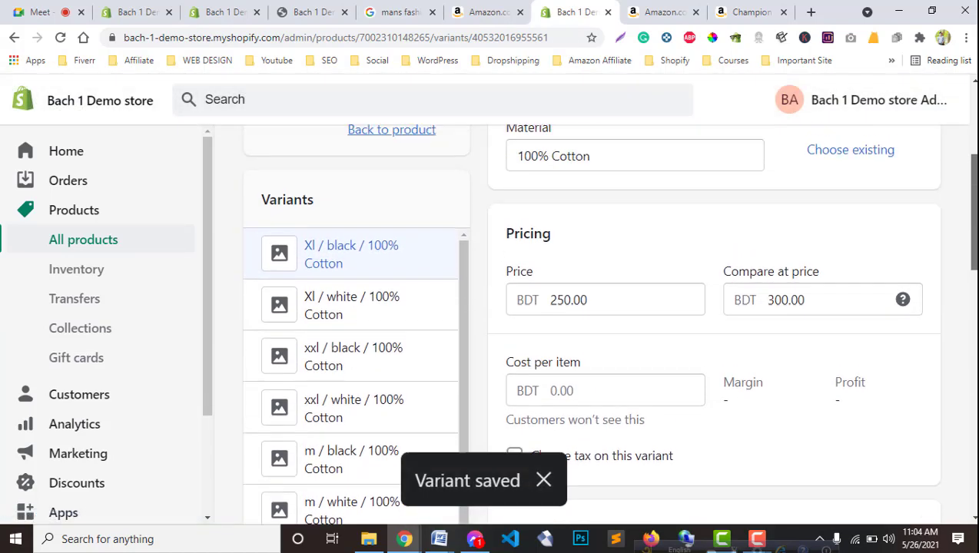
# Assign the black jacket picture as the image of the Xl / black / 100% Cotton variant and save the variant
pyautogui.scroll(2, 636, 355)
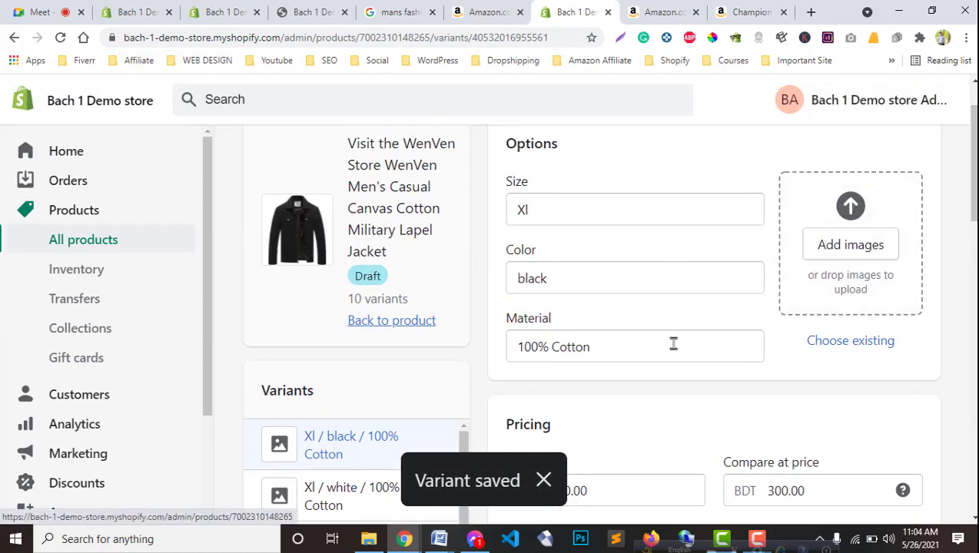
pyautogui.scroll(1, 677, 354)
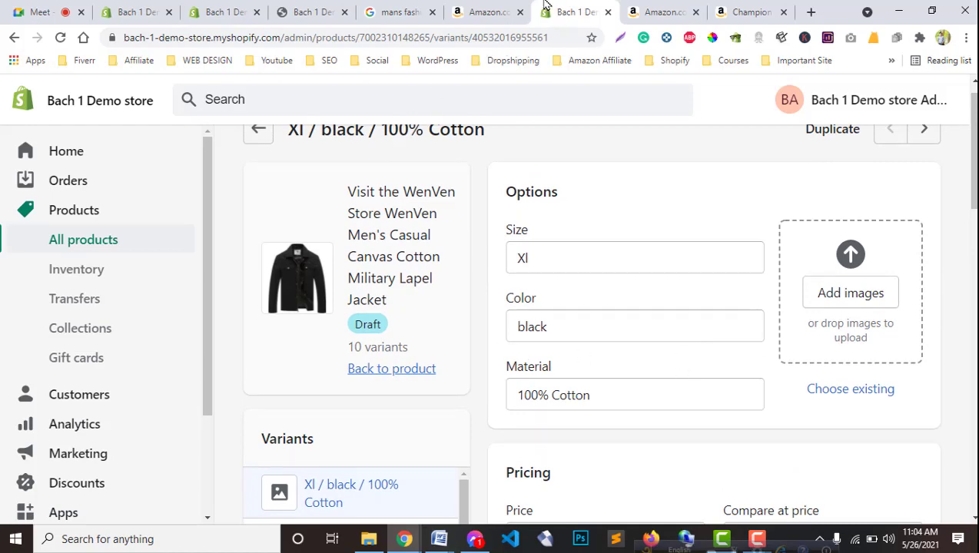
pyautogui.click(848, 293)
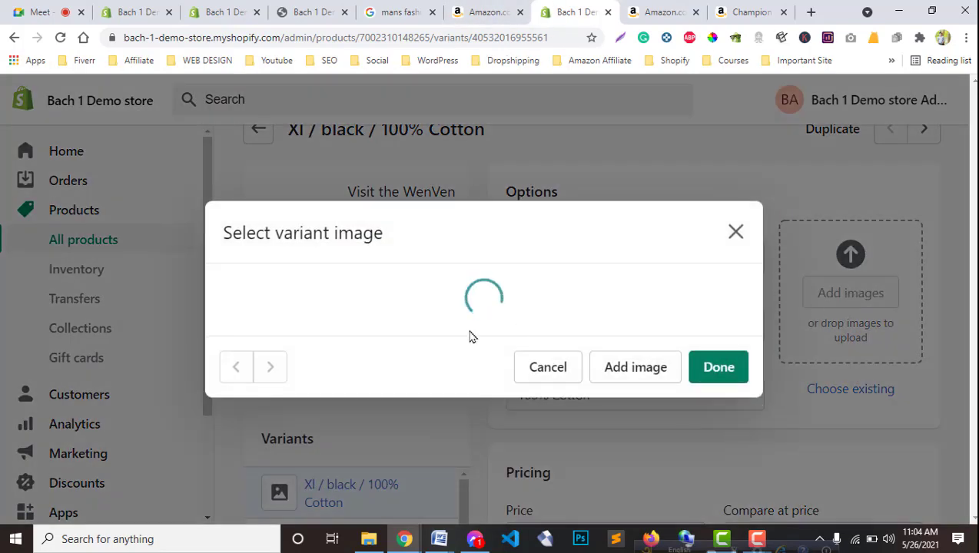
pyautogui.click(419, 289)
pyautogui.click(721, 460)
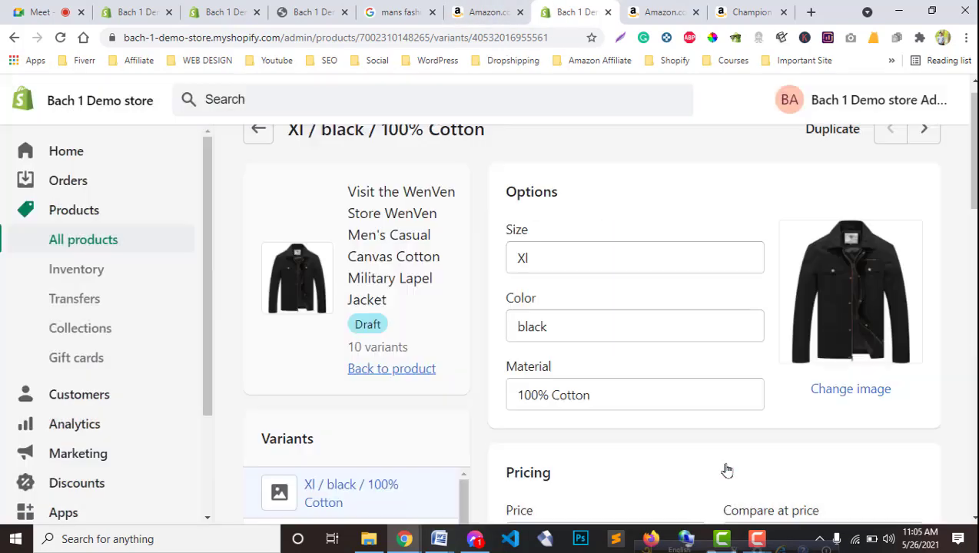
pyautogui.click(915, 101)
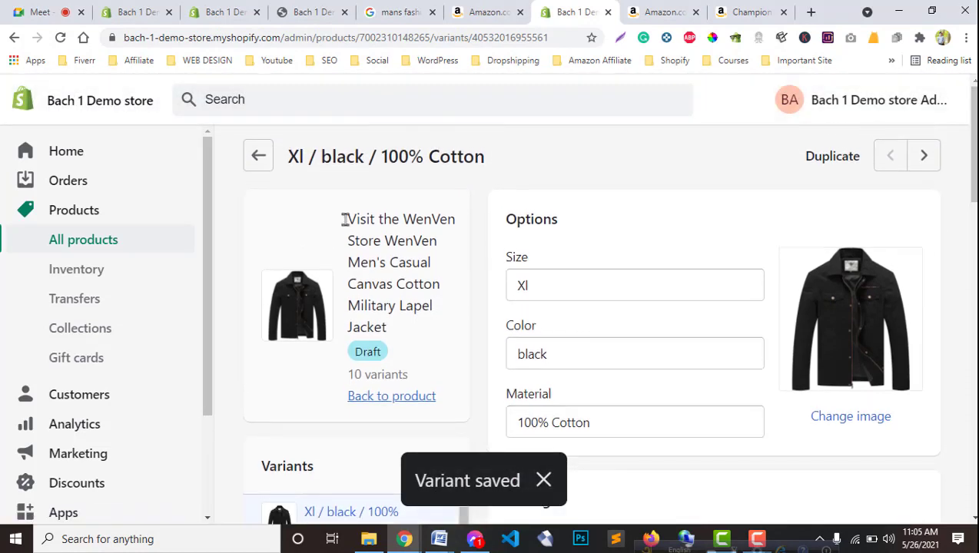
# Return to the jacket product, open its Xl / white / 100% Cotton variant and change the color name to White
pyautogui.click(258, 157)
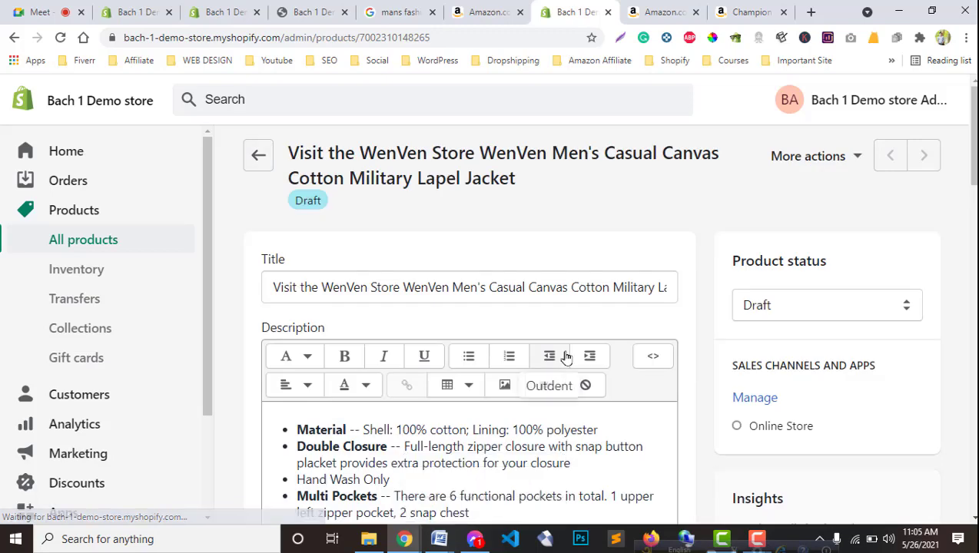
pyautogui.scroll(-3, 661, 350)
pyautogui.scroll(-8, 687, 348)
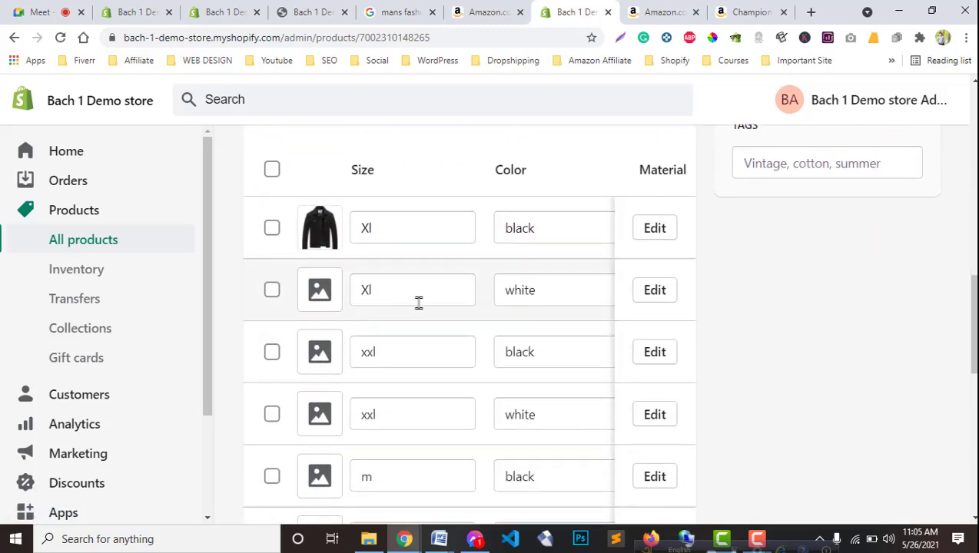
pyautogui.click(651, 299)
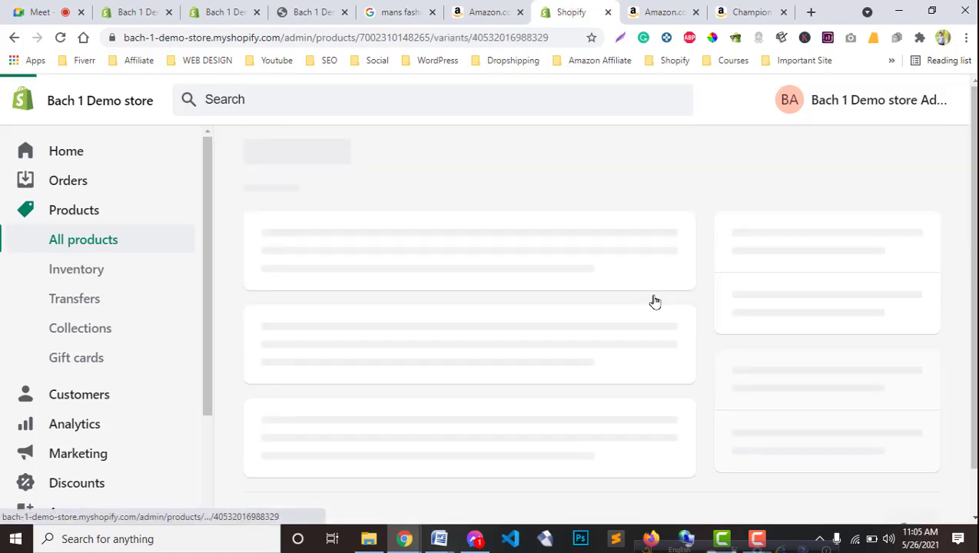
pyautogui.scroll(-1, 617, 344)
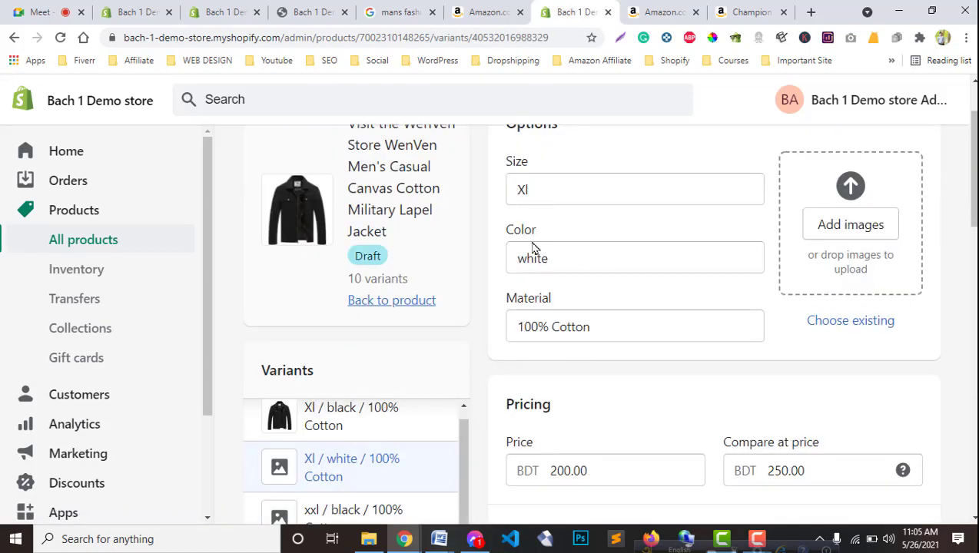
pyautogui.scroll(-1, 543, 377)
pyautogui.moveTo(525, 166); pyautogui.dragTo(490, 165)
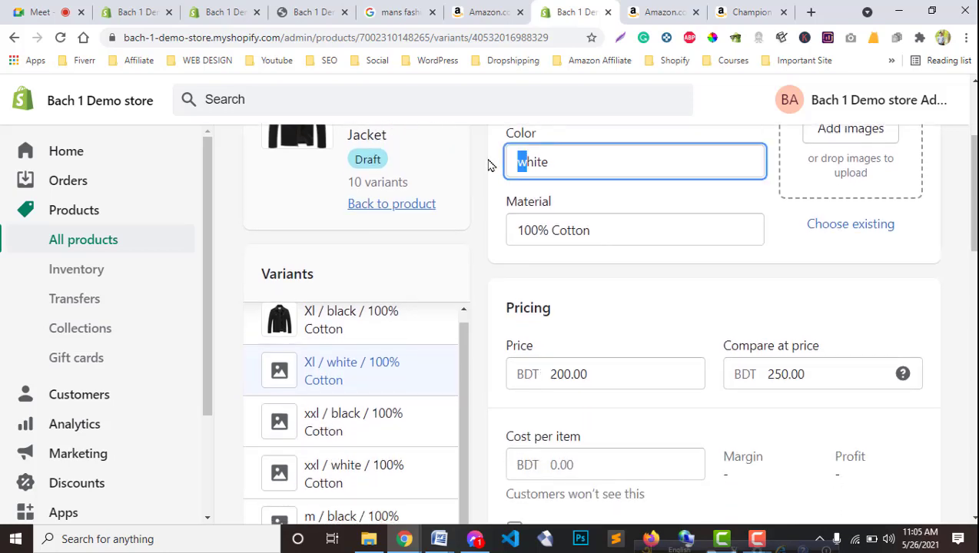
pyautogui.write('W')
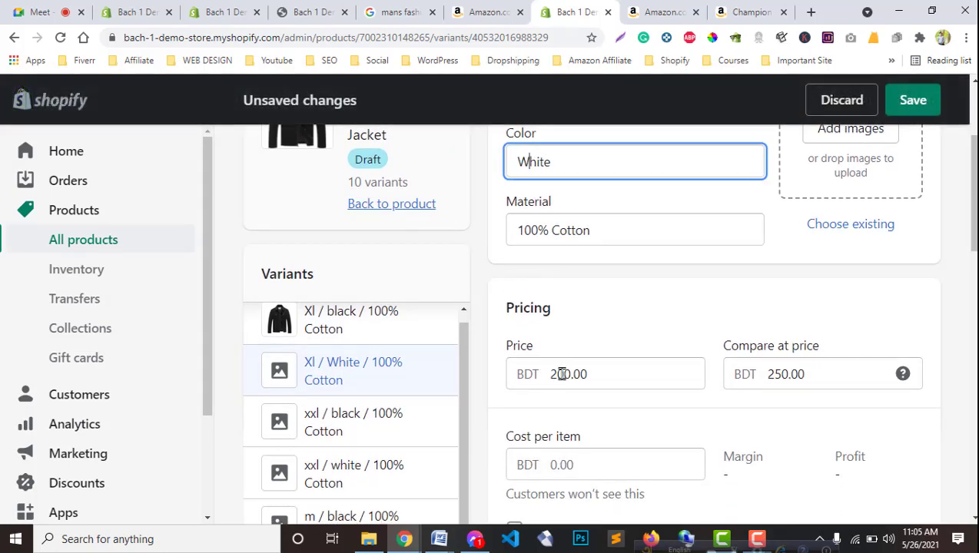
# Check the Xl / White variant's pricing, weight and customs details and set its available quantity to 400
pyautogui.click(567, 373)
pyautogui.doubleClick(569, 374)
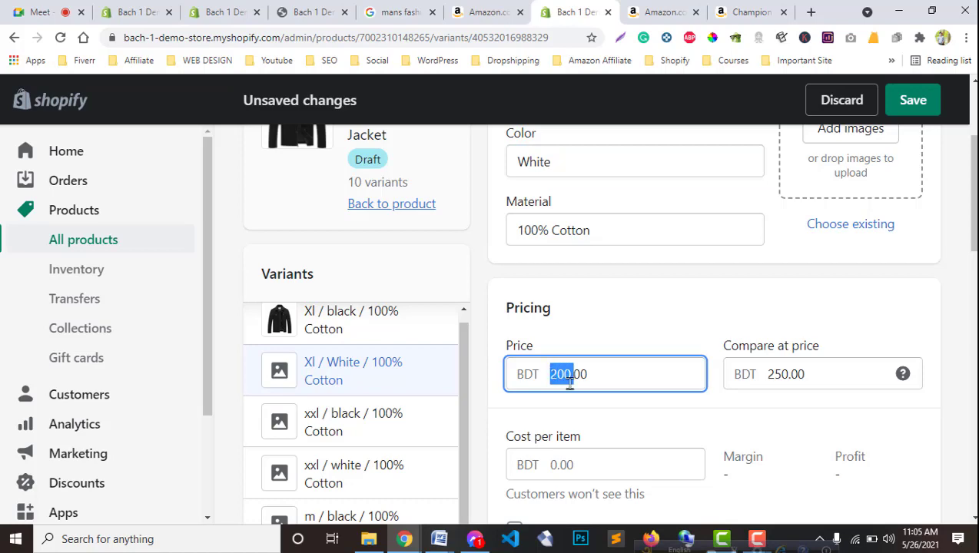
pyautogui.scroll(-3, 628, 380)
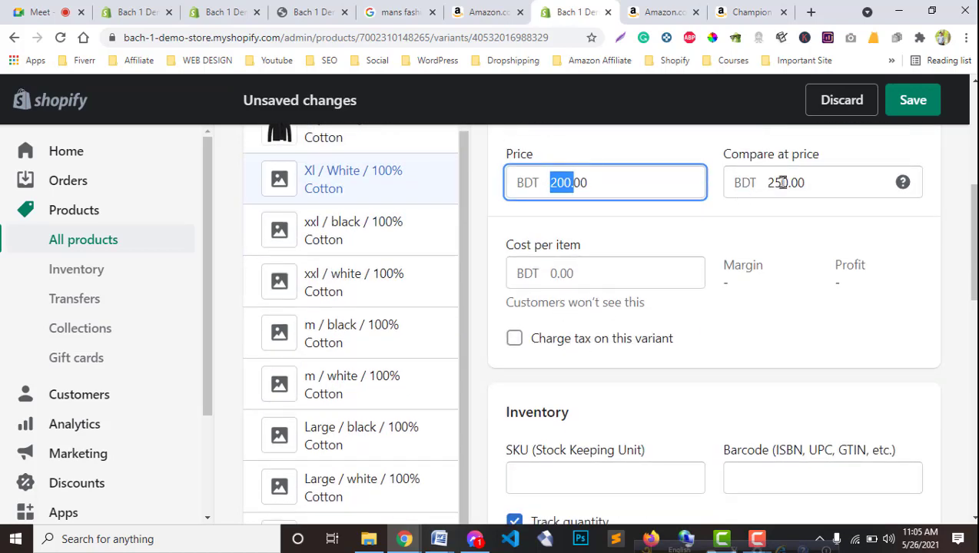
pyautogui.scroll(-6, 657, 332)
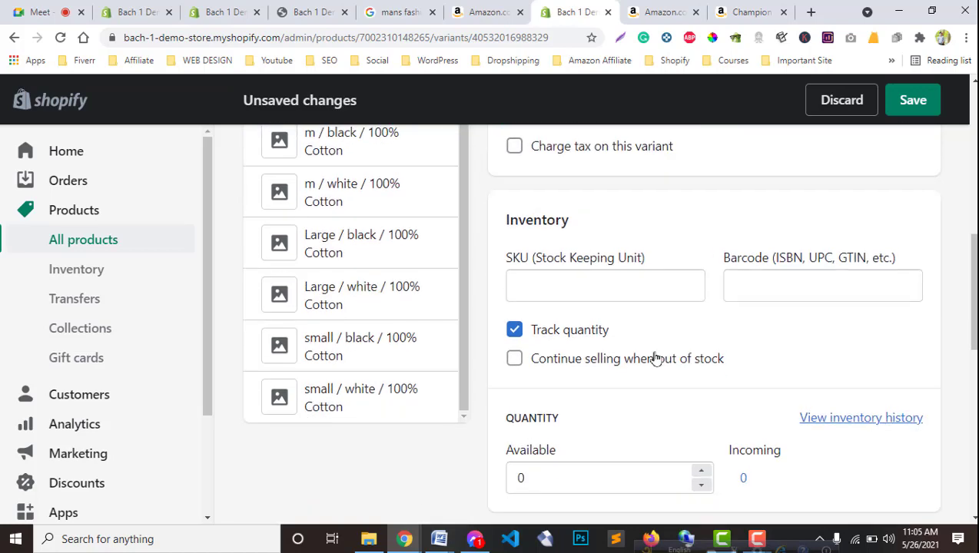
pyautogui.scroll(-3, 656, 358)
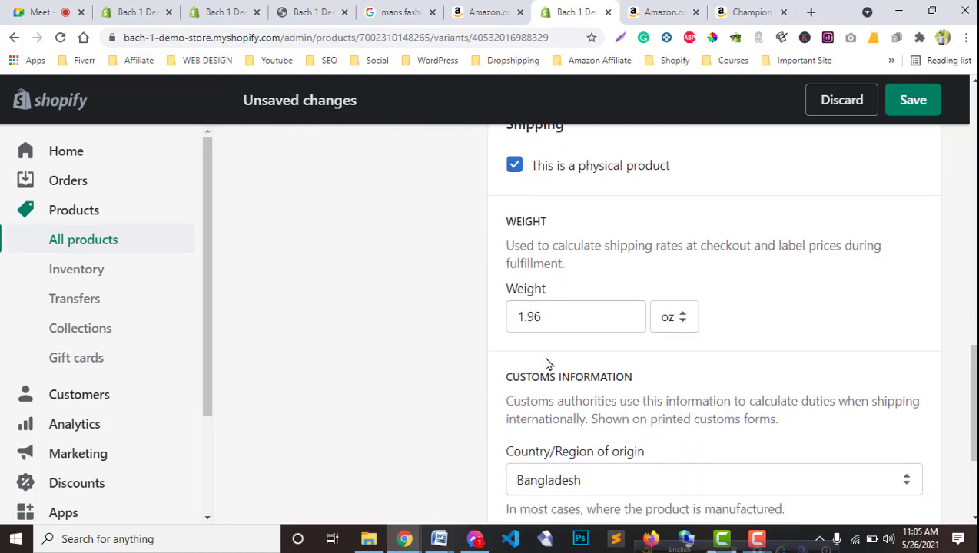
pyautogui.scroll(-3, 541, 389)
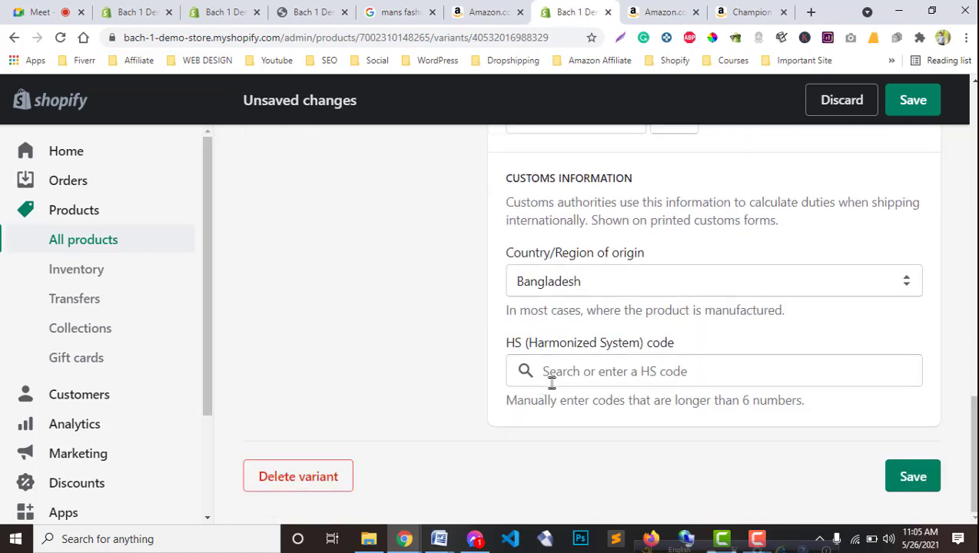
pyautogui.scroll(8, 554, 388)
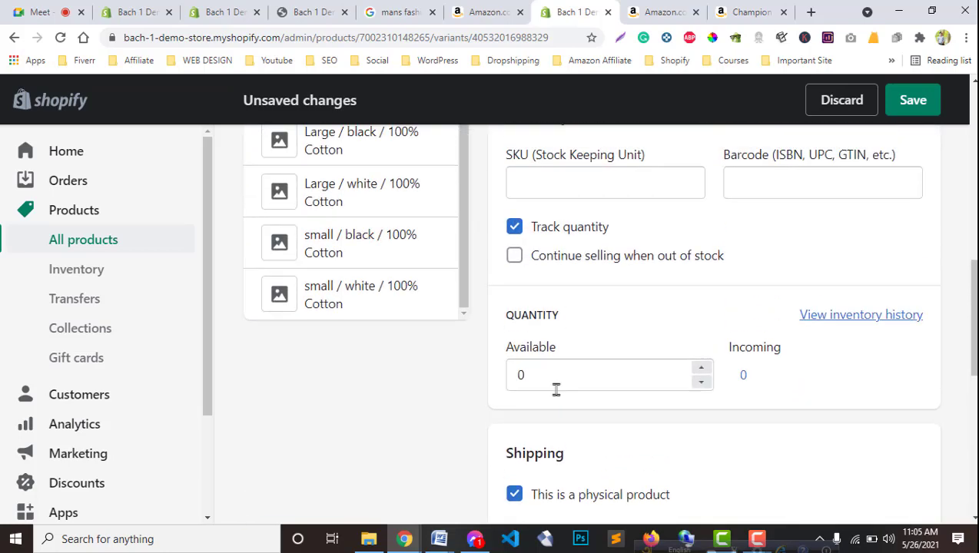
pyautogui.click(542, 372)
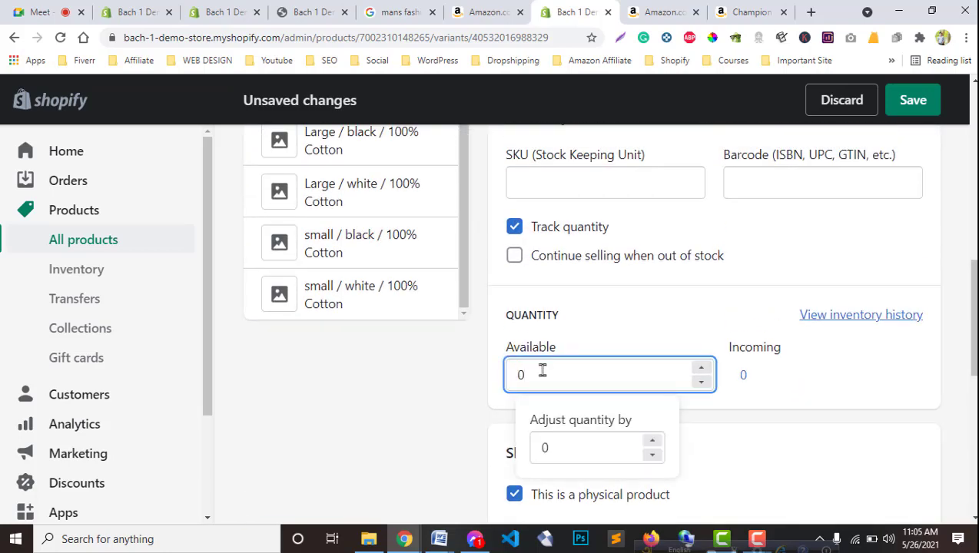
pyautogui.write('400')
pyautogui.click(523, 374)
pyautogui.press('BackSpace')
# Assign the grey-purple jacket picture as the image of the Xl / White variant and save the variant
pyautogui.scroll(5, 713, 439)
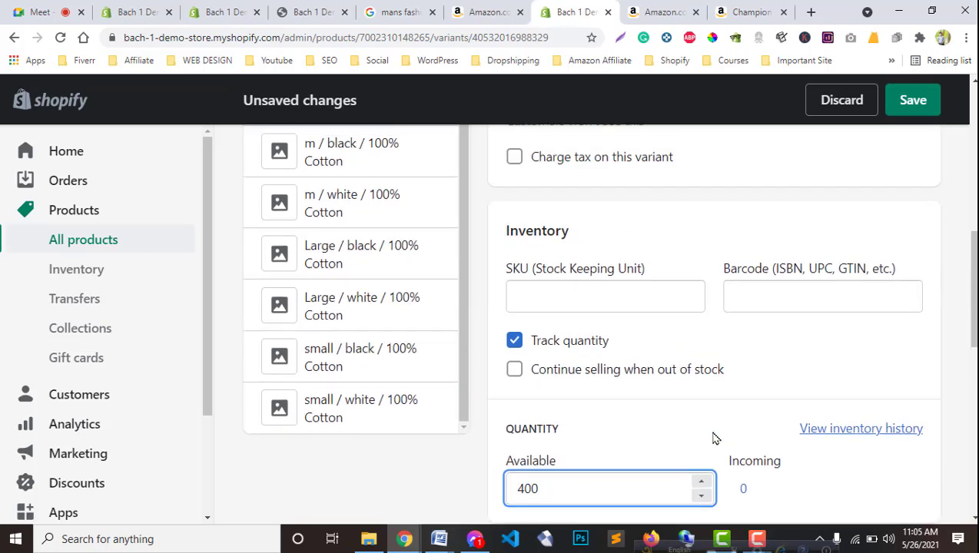
pyautogui.scroll(4, 713, 438)
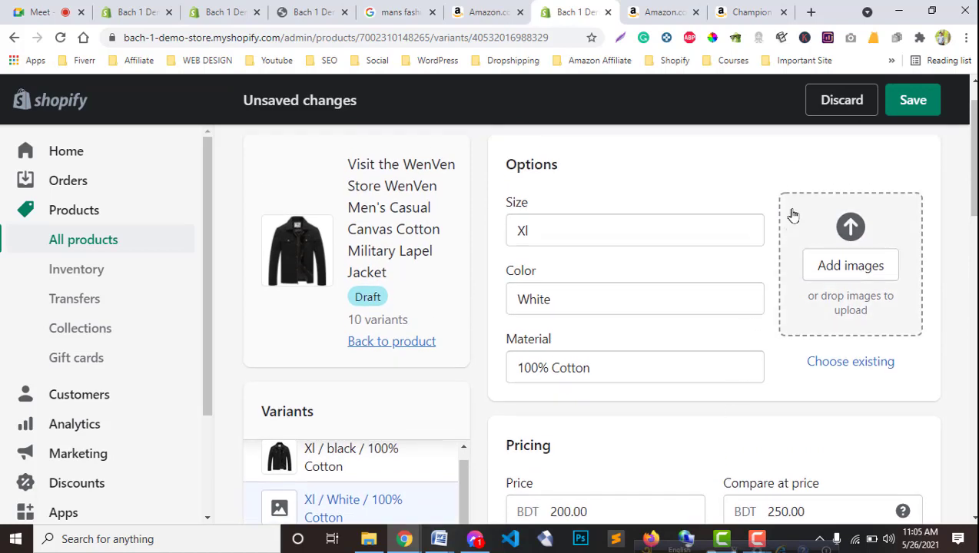
pyautogui.click(872, 265)
pyautogui.click(575, 288)
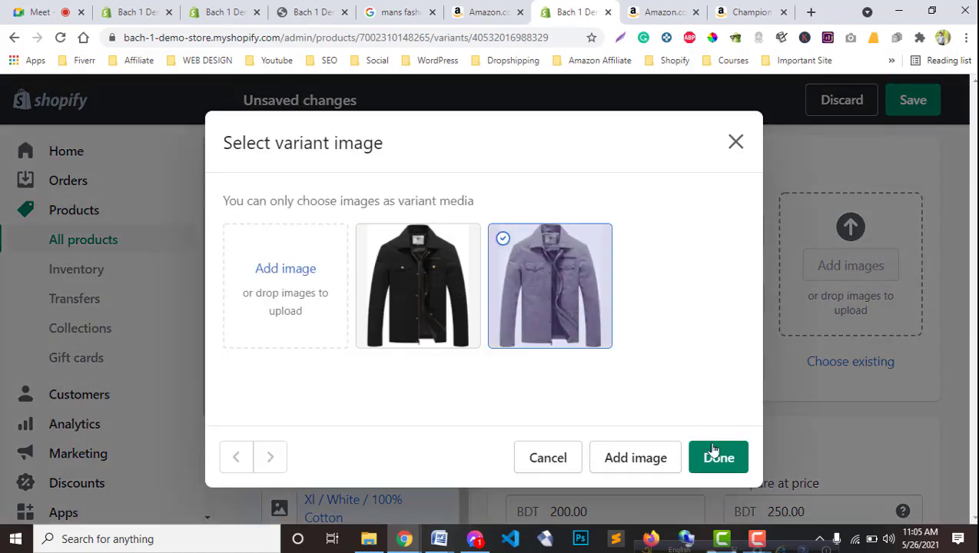
pyautogui.click(713, 457)
pyautogui.scroll(2, 598, 341)
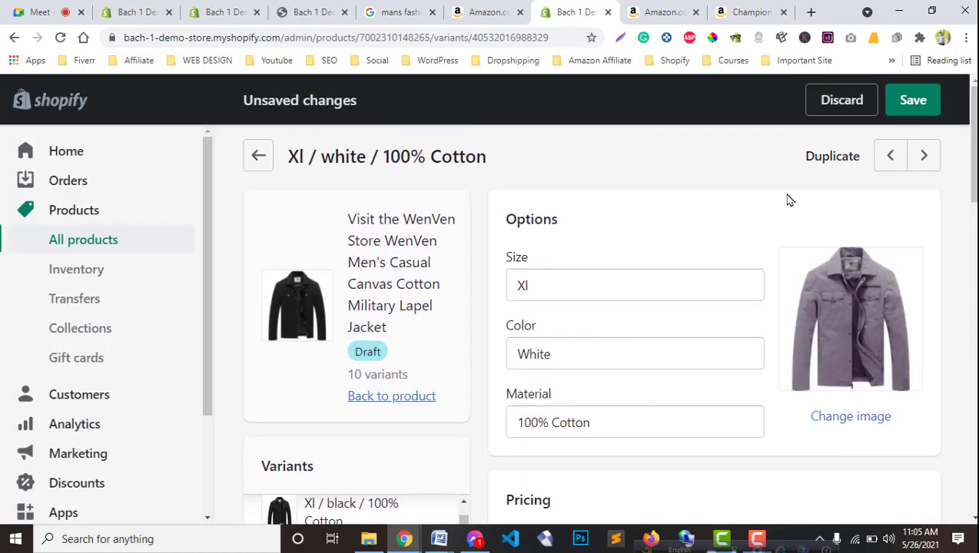
pyautogui.click(914, 102)
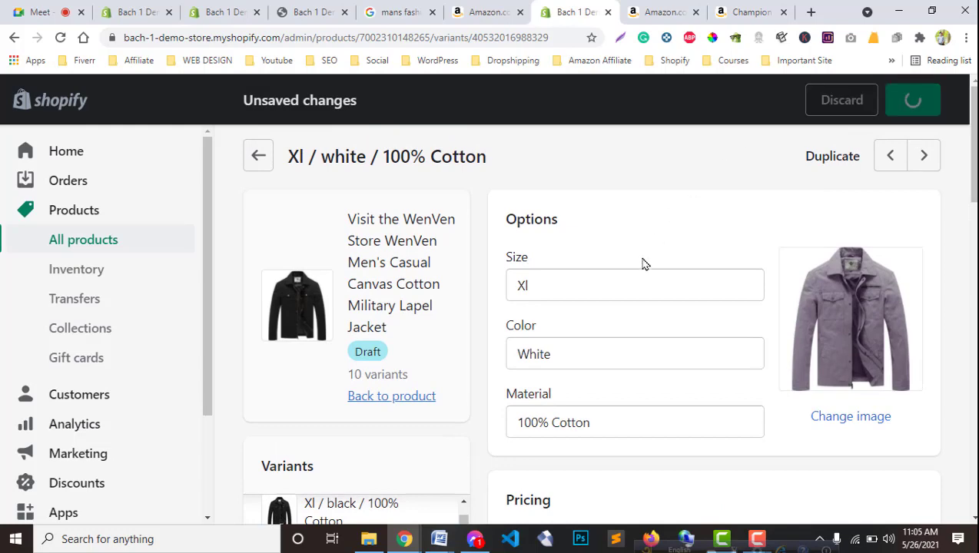
# Return to the jacket product and delete its m / white / 100% Cotton variant
pyautogui.click(257, 152)
pyautogui.scroll(-6, 632, 394)
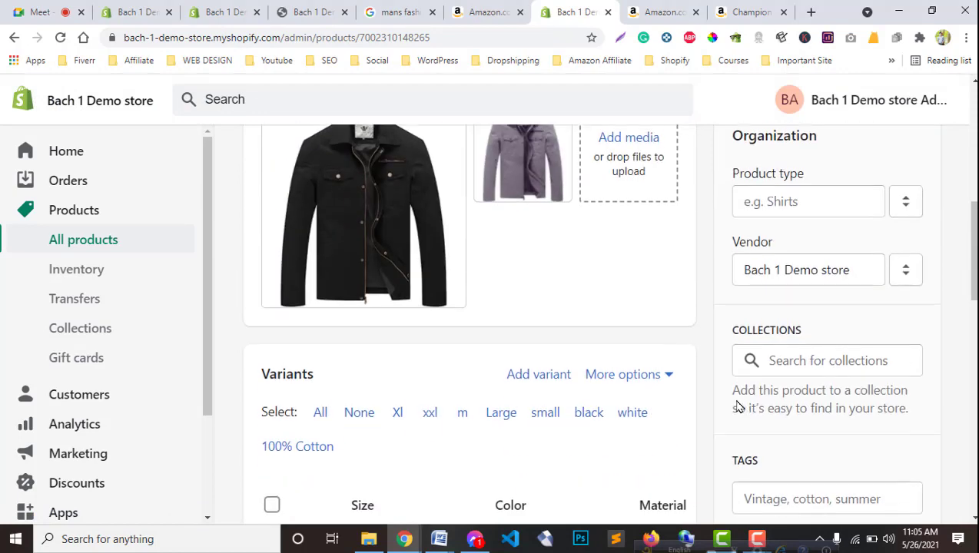
pyautogui.scroll(-5, 738, 407)
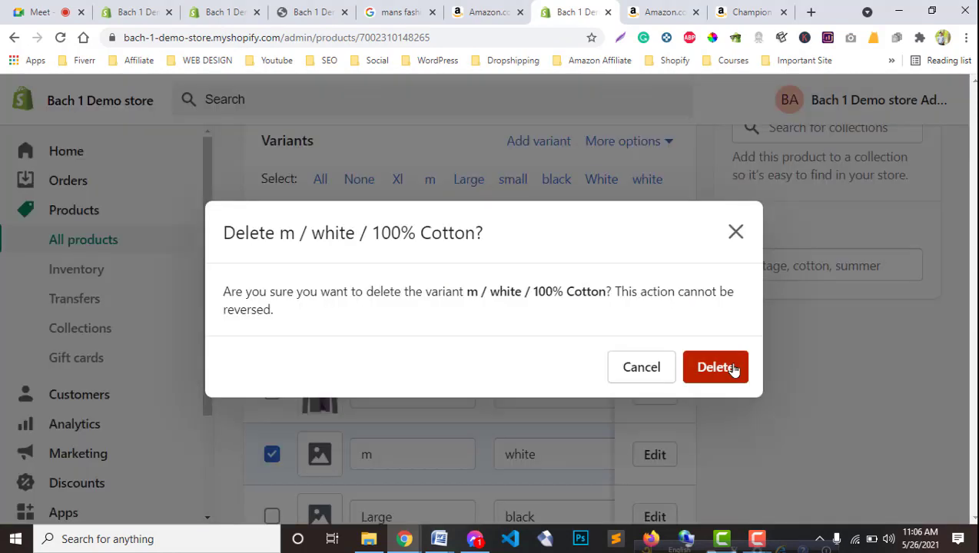
pyautogui.click(734, 370)
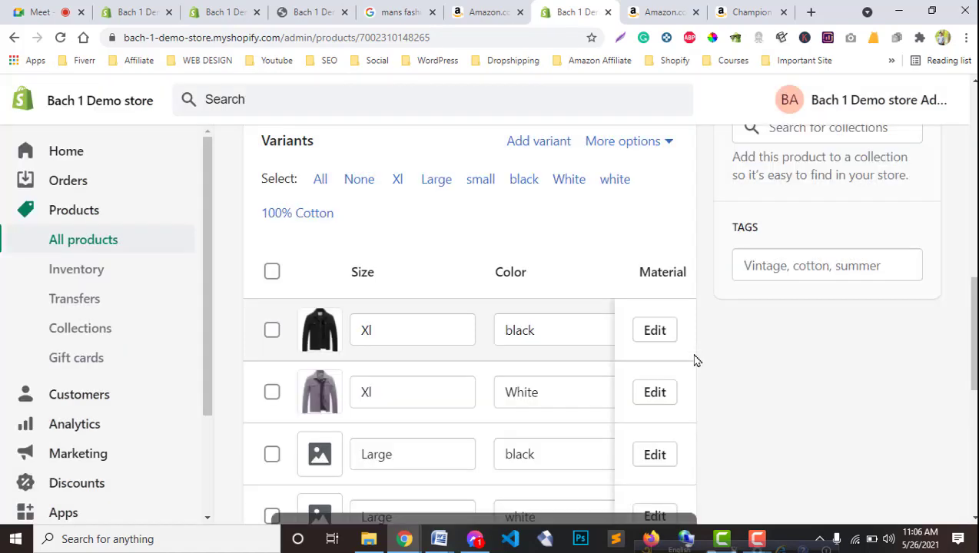
# Select the Large / black and Large / white variants and delete both from the product
pyautogui.scroll(-3, 695, 360)
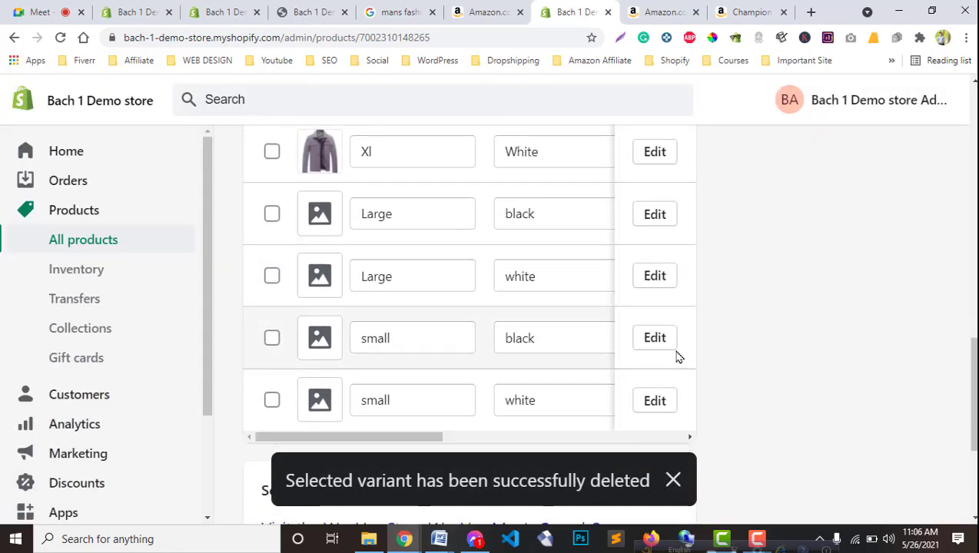
pyautogui.click(272, 214)
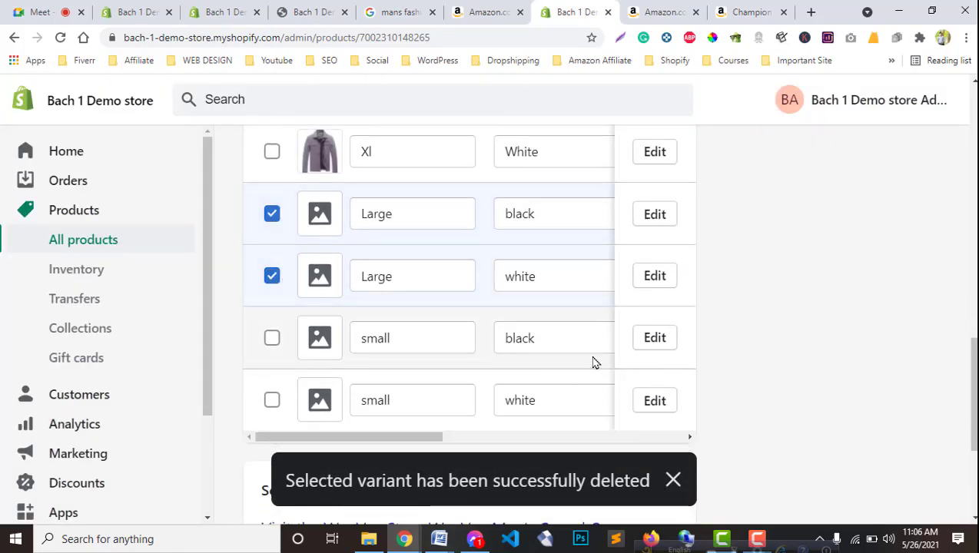
pyautogui.scroll(3, 594, 354)
pyautogui.click(579, 321)
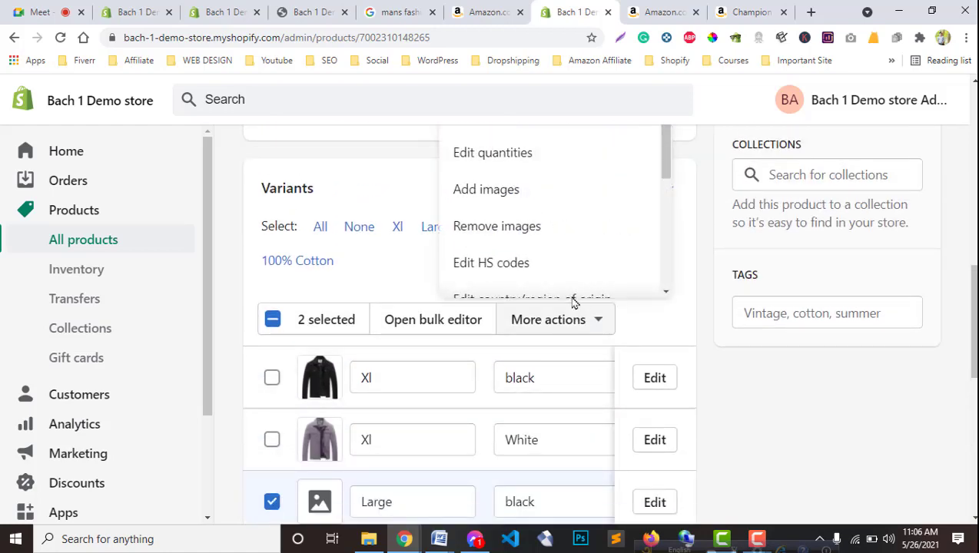
pyautogui.scroll(-2, 525, 255)
pyautogui.click(512, 247)
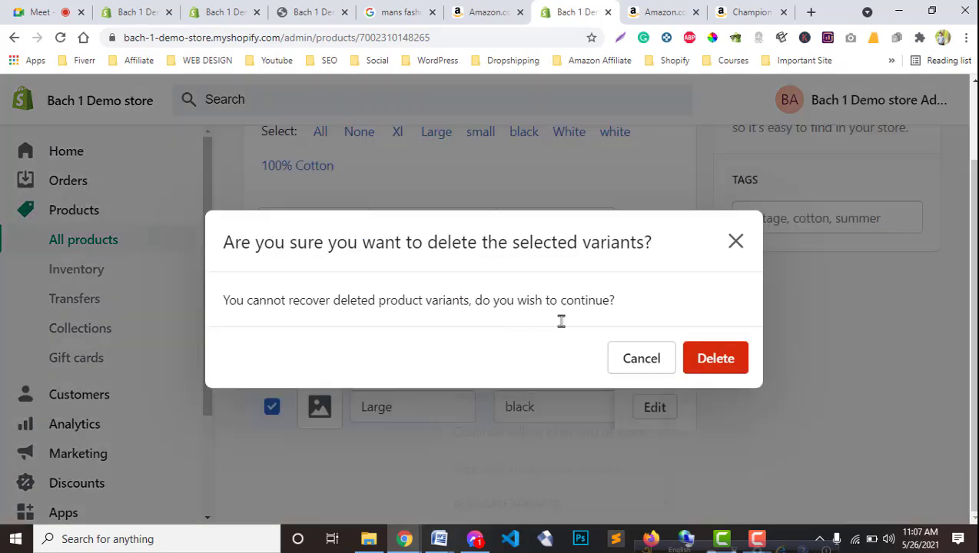
pyautogui.click(719, 366)
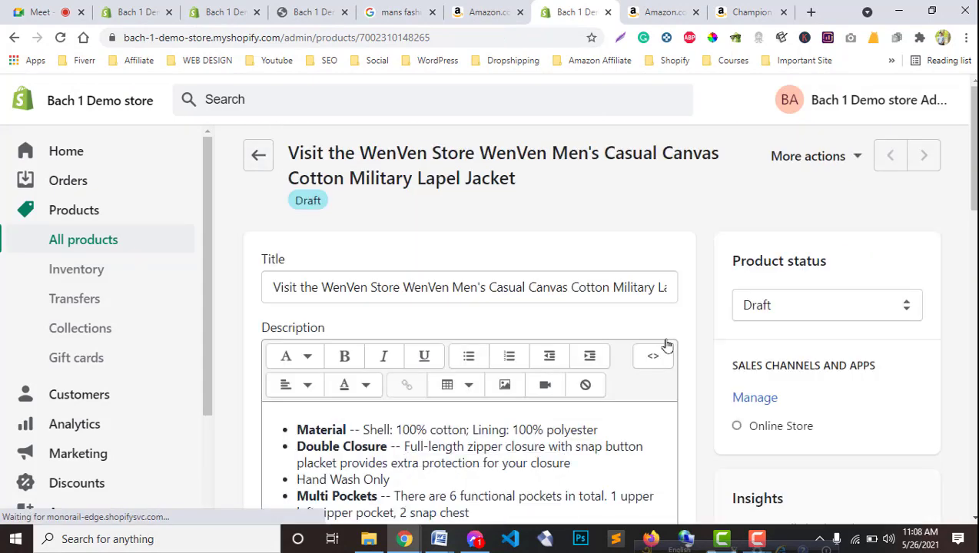
# Look over the jacket's variant sizes, colors and images, the search engine listing preview and the product status
pyautogui.scroll(-5, 449, 329)
pyautogui.scroll(-7, 565, 362)
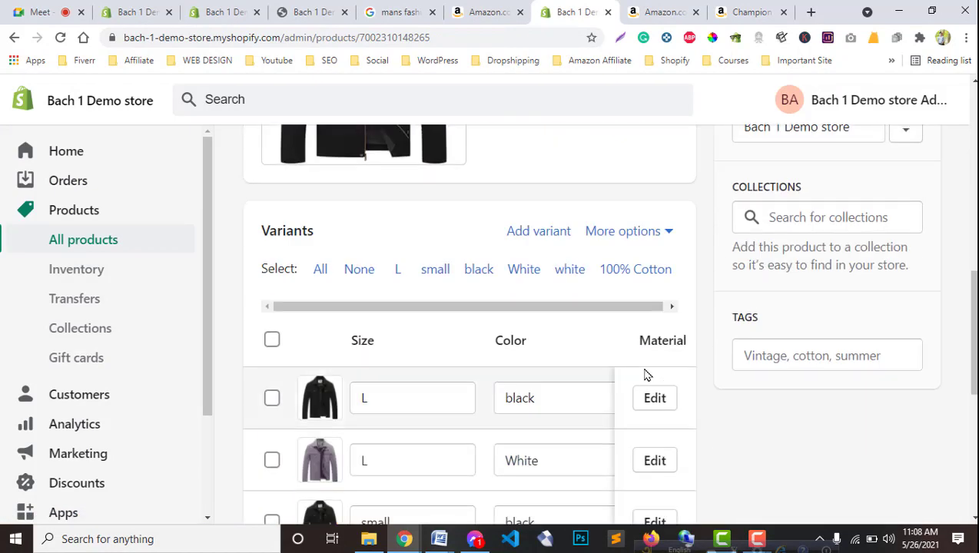
pyautogui.scroll(-1, 622, 381)
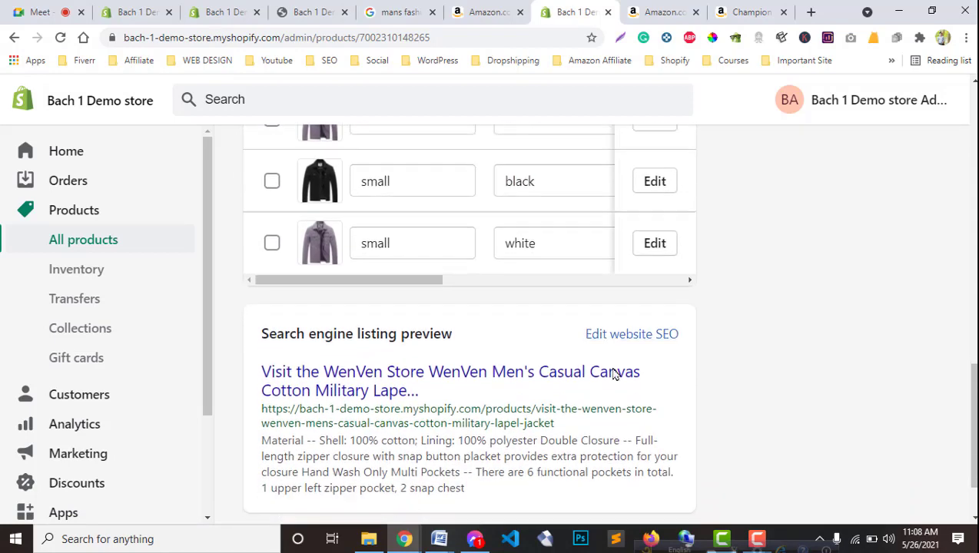
pyautogui.scroll(2, 611, 376)
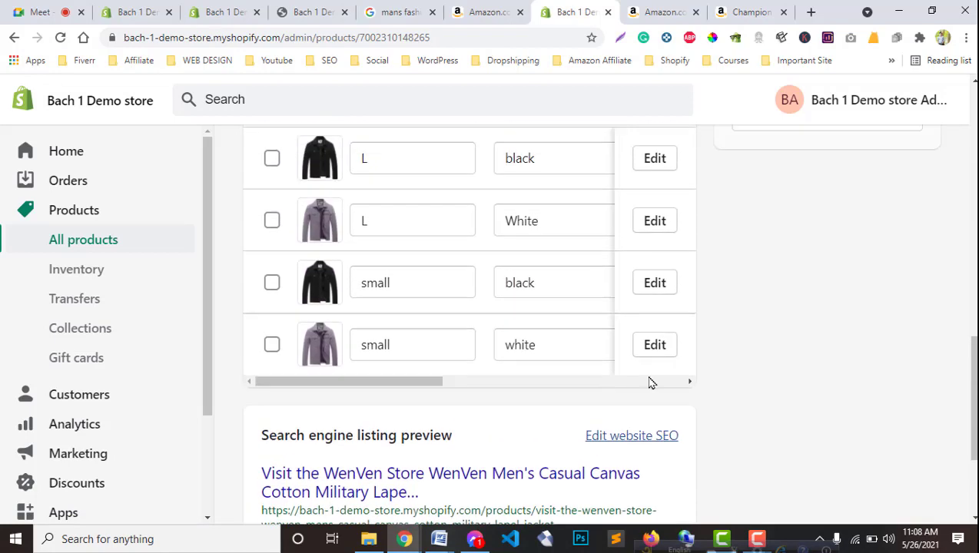
pyautogui.moveTo(969, 398); pyautogui.dragTo(961, 224)
pyautogui.scroll(3, 195, 270)
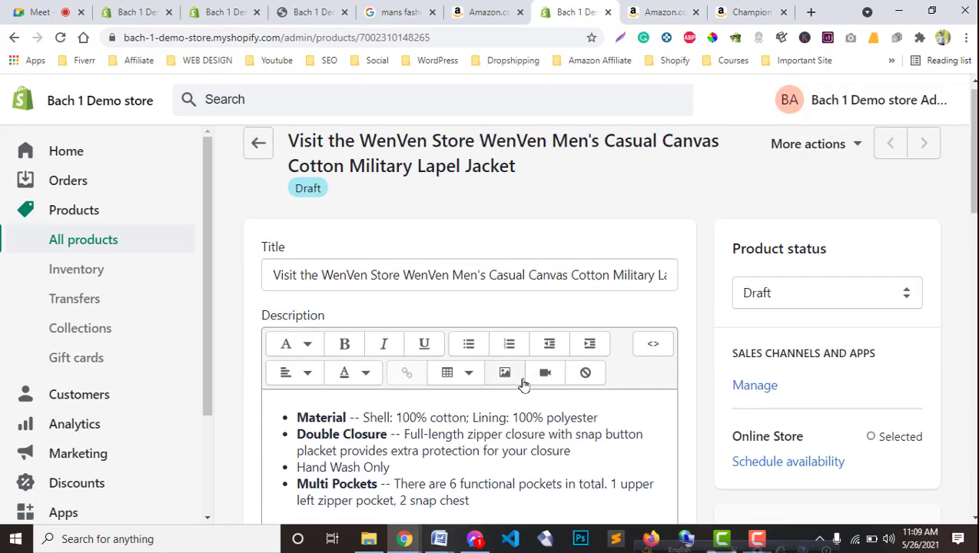
# Return to the full product list, then reload the storefront home page and look through its sections
pyautogui.click(120, 249)
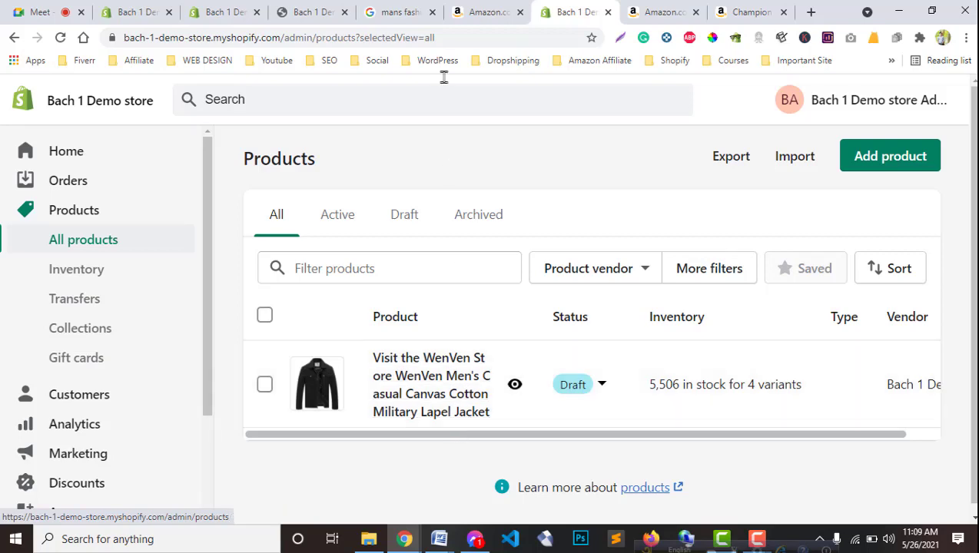
pyautogui.click(285, 10)
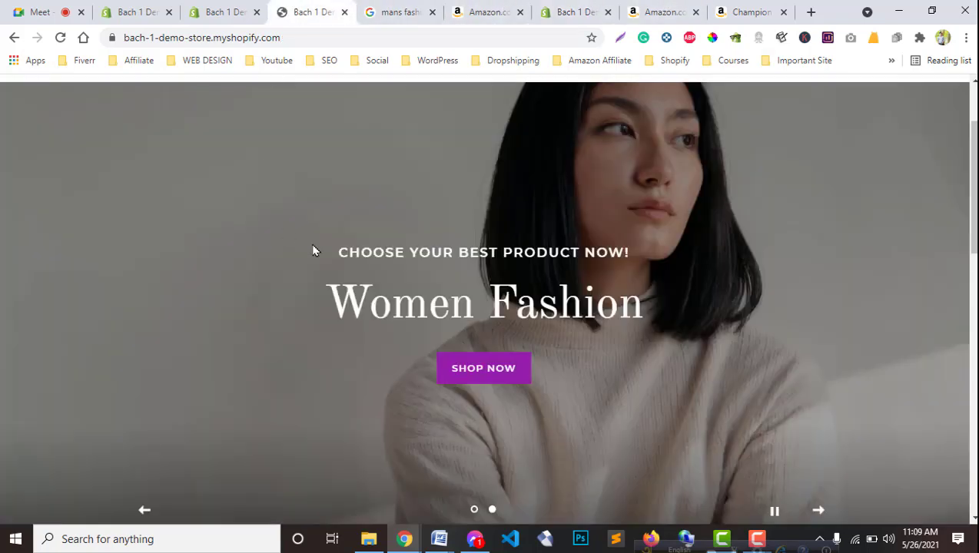
pyautogui.scroll(2, 321, 350)
pyautogui.click(60, 37)
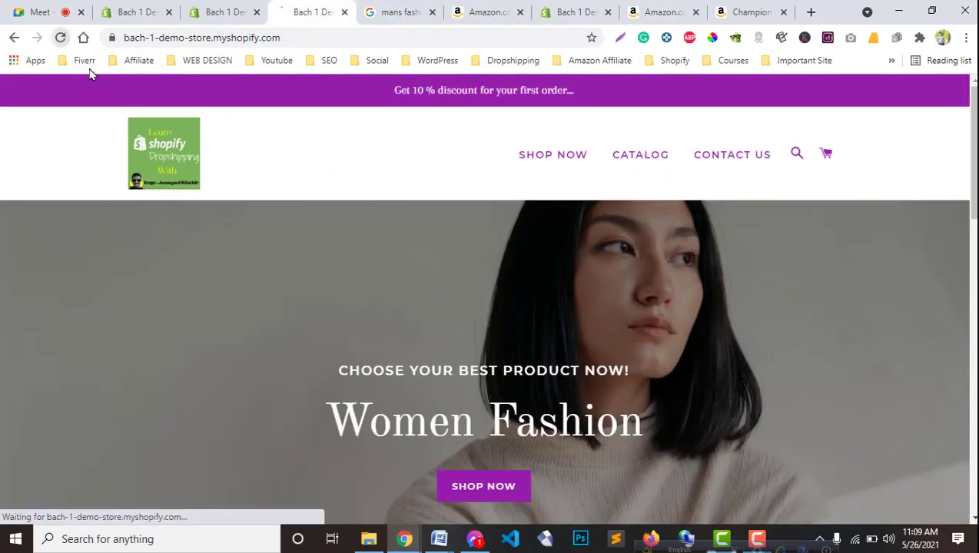
pyautogui.scroll(-1, 425, 340)
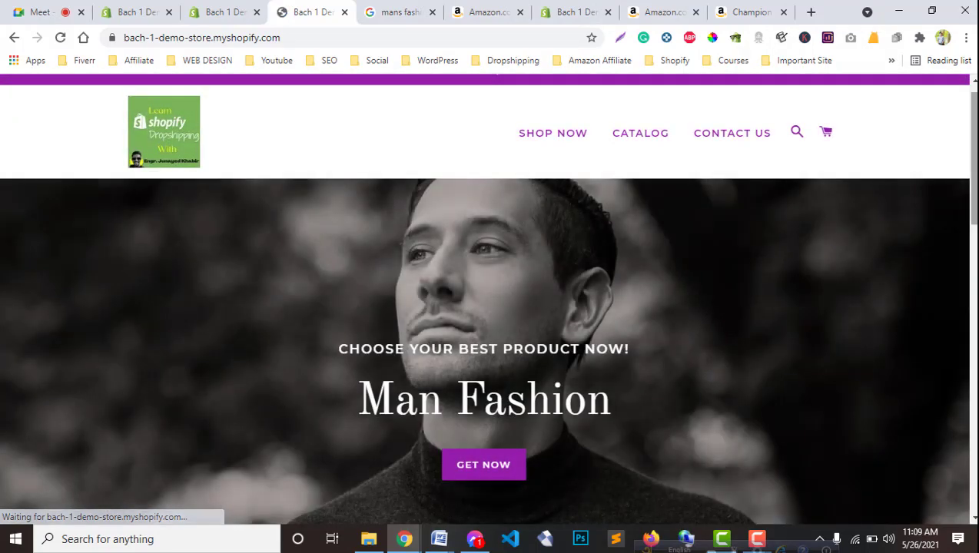
pyautogui.scroll(-15, 431, 348)
pyautogui.scroll(15, 542, 336)
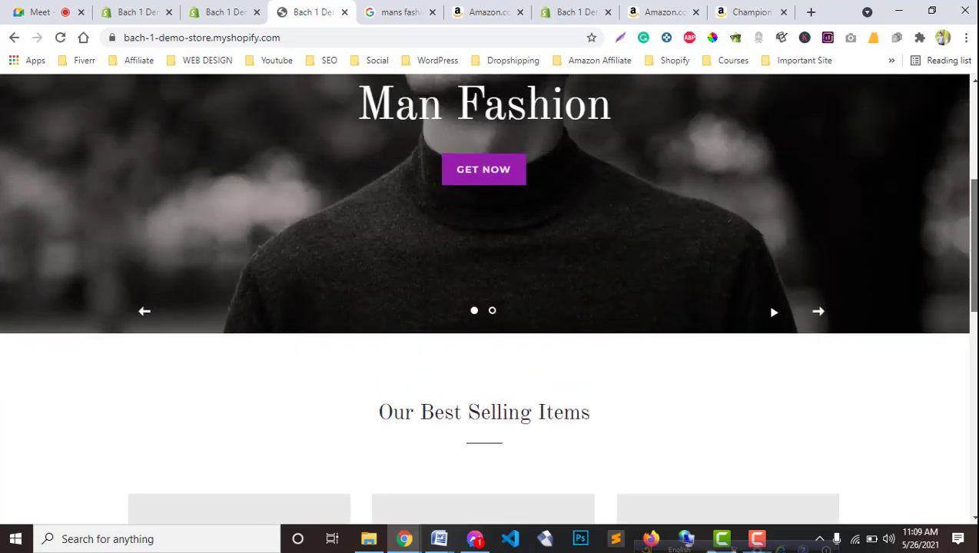
# Open the products page linked from the storefront's Man Fashion slide and check which products it lists
pyautogui.click(491, 339)
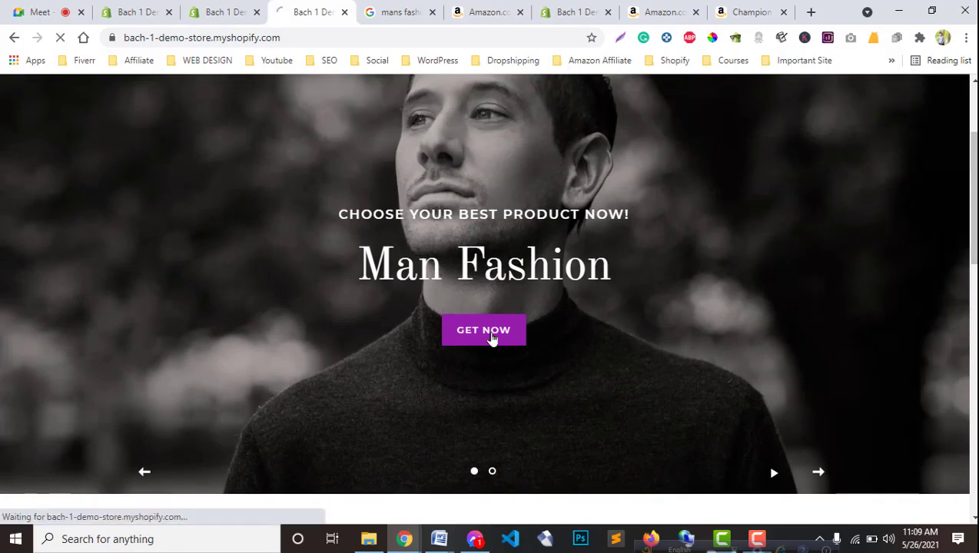
pyautogui.scroll(-5, 873, 386)
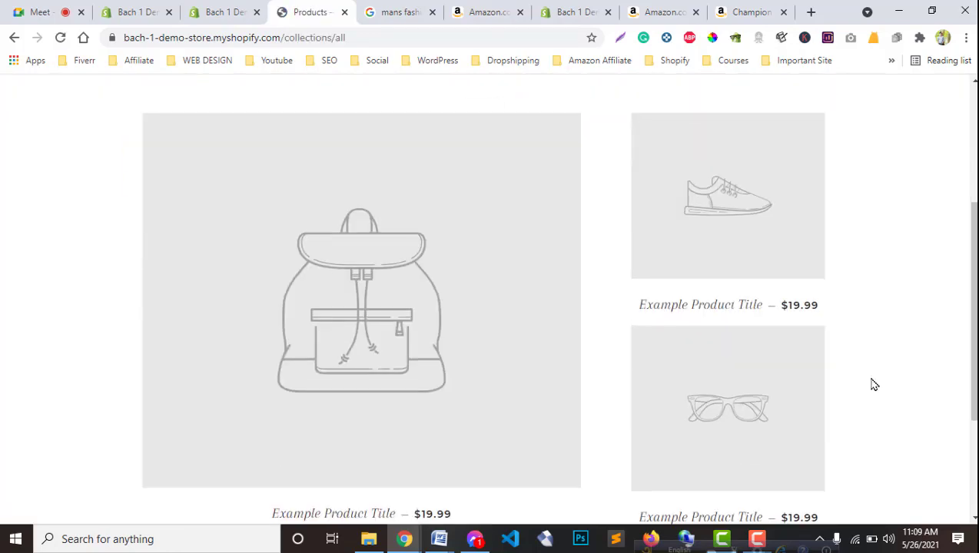
pyautogui.scroll(5, 872, 385)
# Close the Amazon search results, the Skechers sneaker page and the Champion jogger page
pyautogui.click(215, 12)
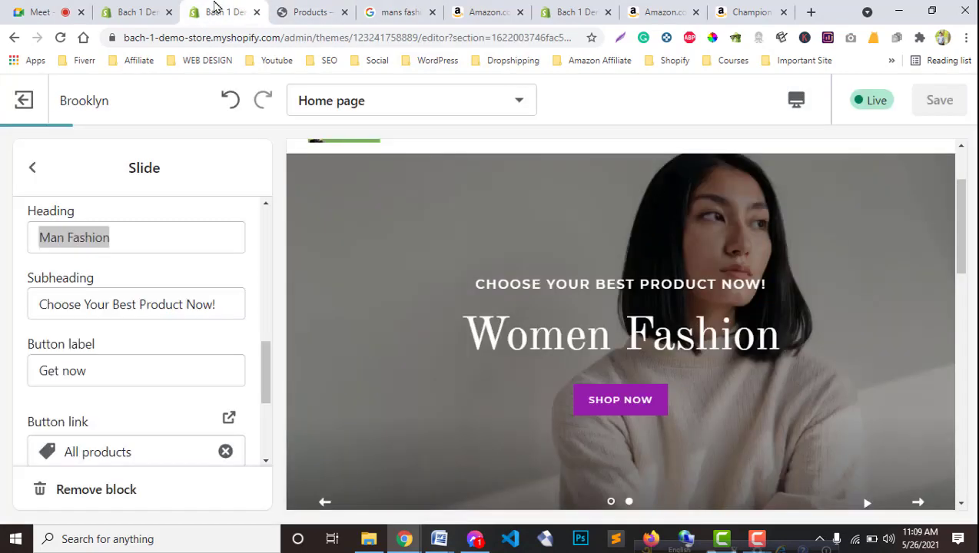
pyautogui.click(137, 12)
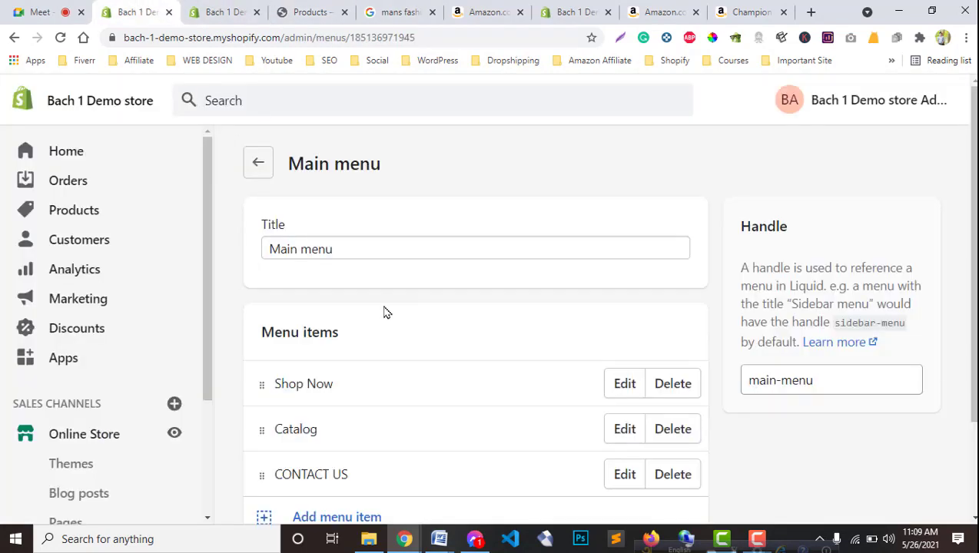
pyautogui.click(554, 11)
pyautogui.click(484, 10)
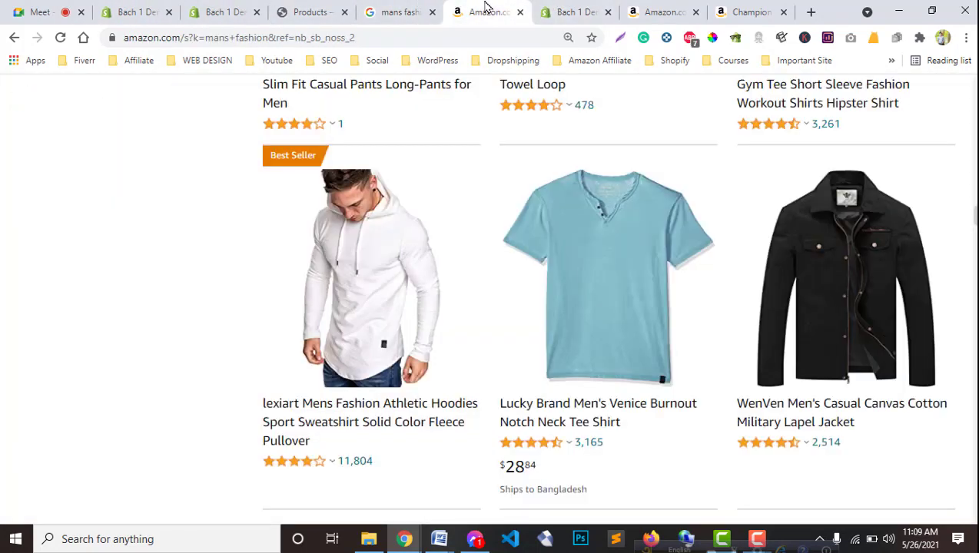
pyautogui.middleClick(484, 10)
pyautogui.click(560, 9)
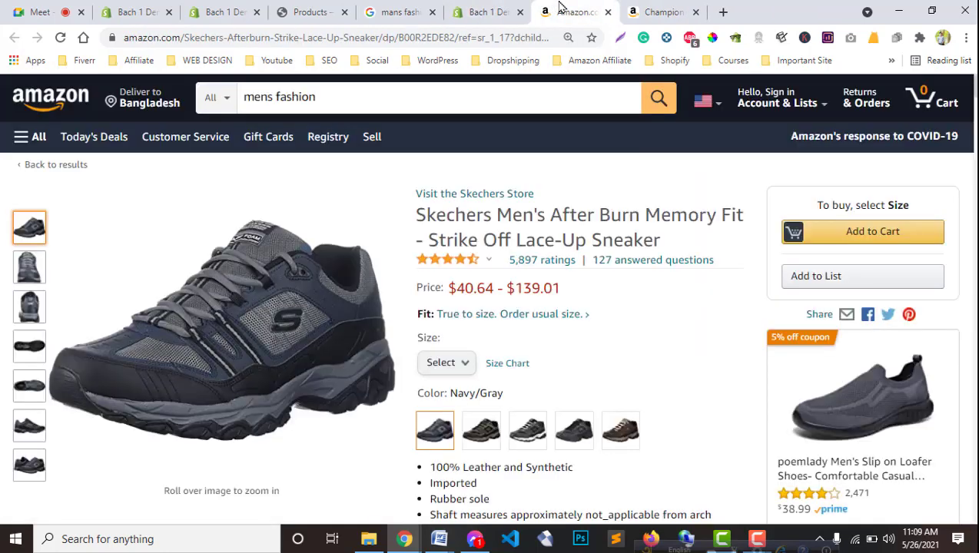
pyautogui.middleClick(559, 9)
pyautogui.middleClick(561, 9)
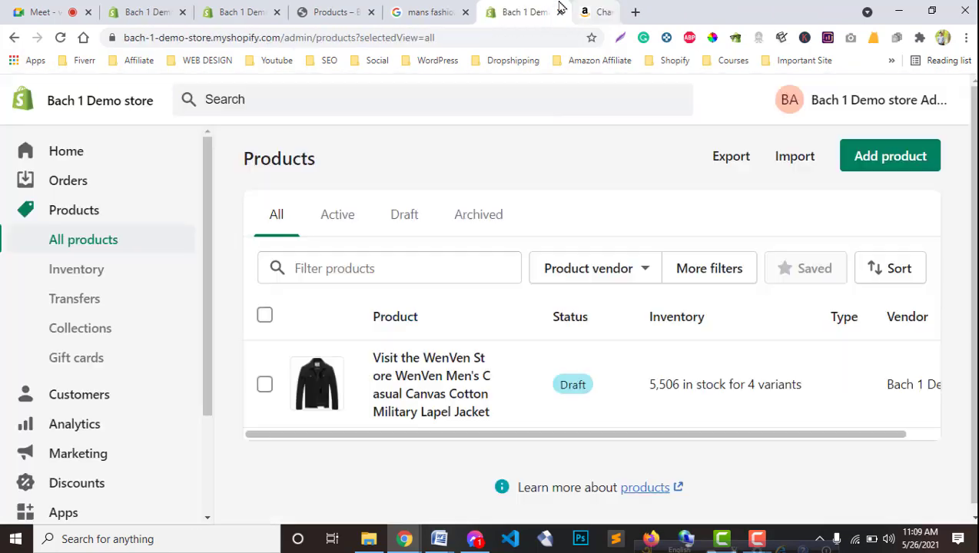
# Move the Google mans fashion results behind the store's product page and reopen the closed Champion Men's Jersey Jogger page
pyautogui.click(451, 11)
pyautogui.moveTo(442, 9); pyautogui.dragTo(513, 6)
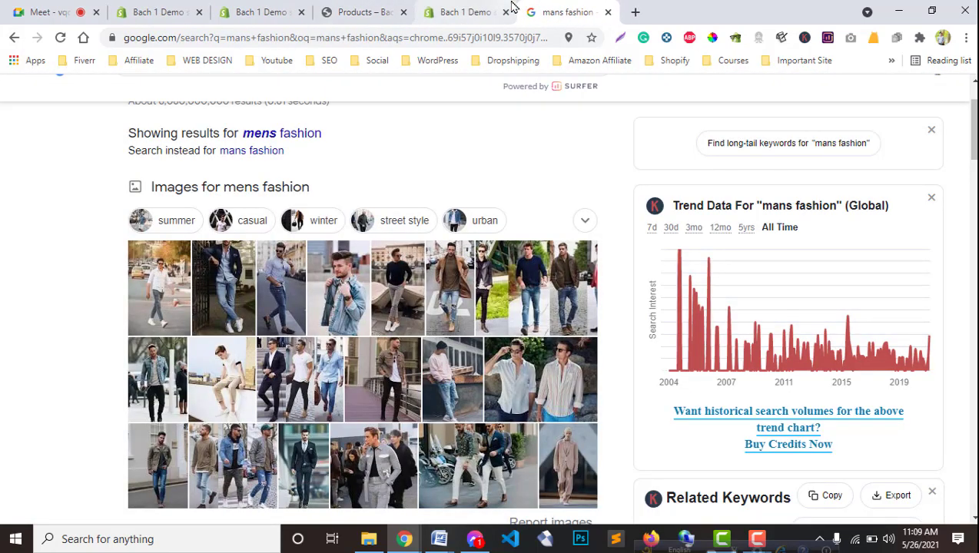
pyautogui.hotkey('ctrl', 'shift', 't')
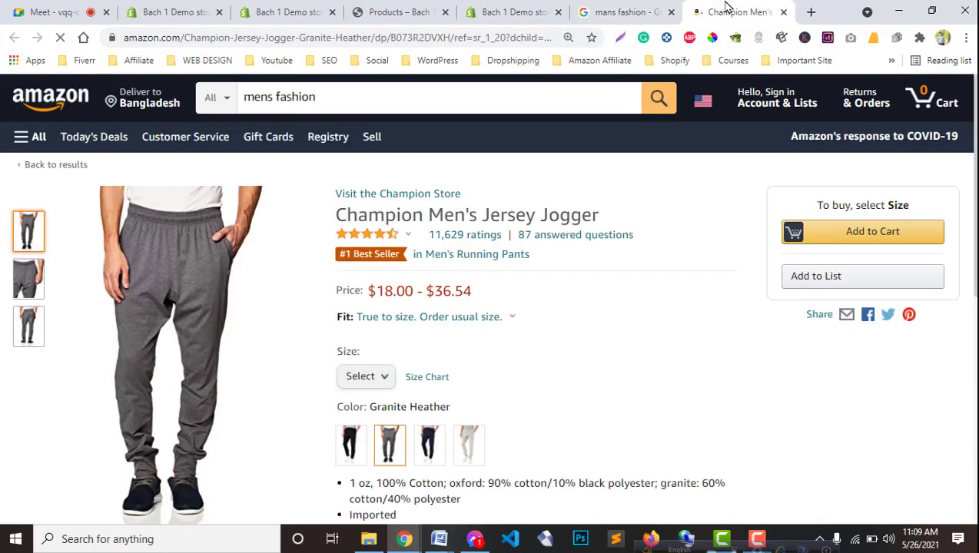
pyautogui.click(694, 7)
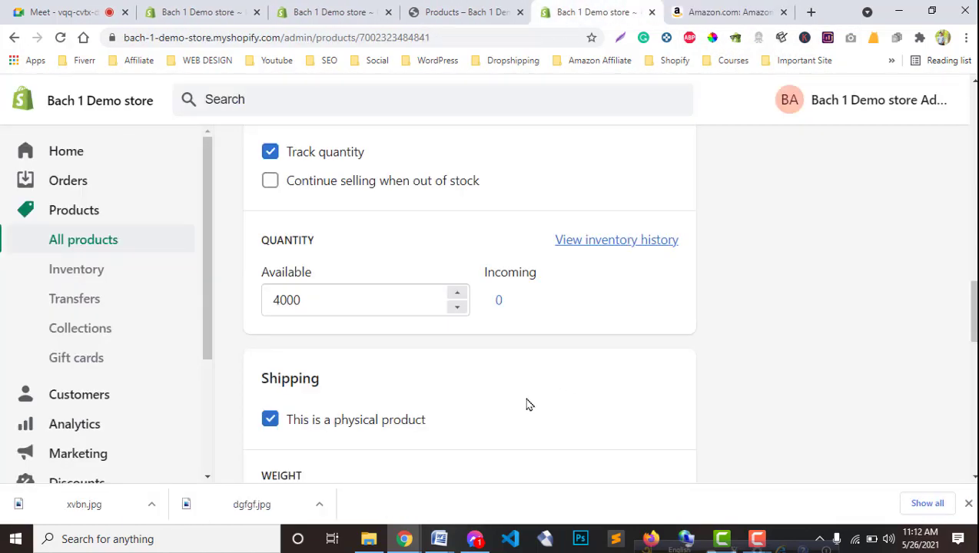
# Review the new product's shipping, inventory and pricing settings, ending at its empty SKU field
pyautogui.scroll(-1, 529, 404)
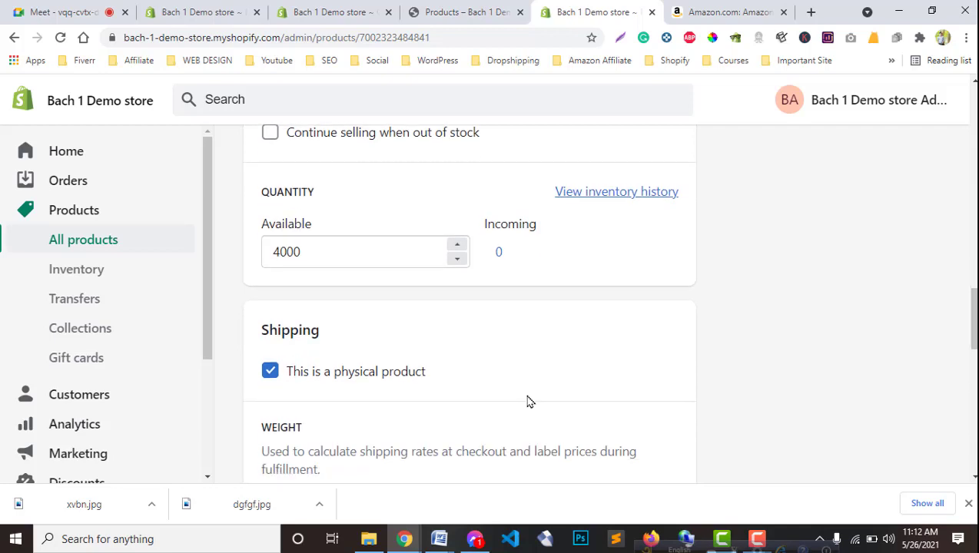
pyautogui.scroll(3, 529, 401)
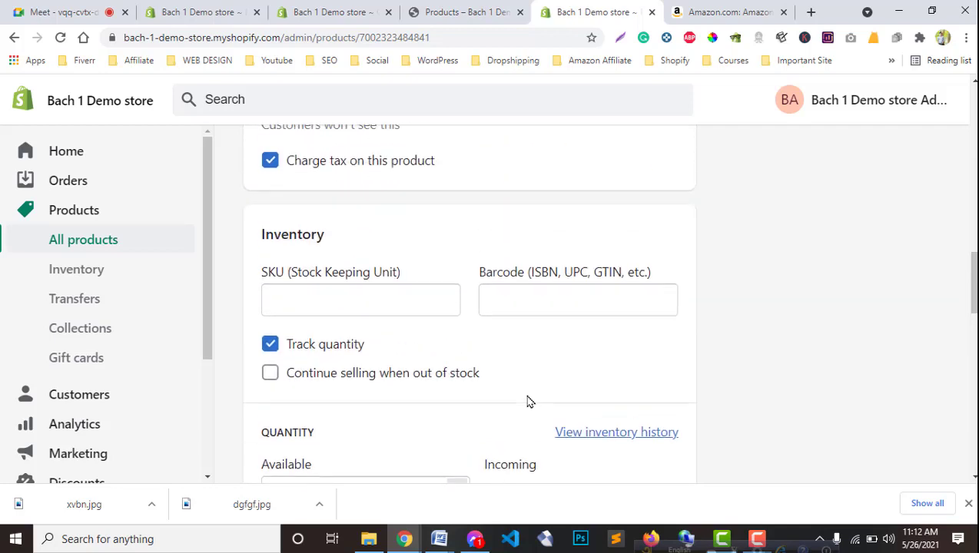
pyautogui.scroll(3, 529, 401)
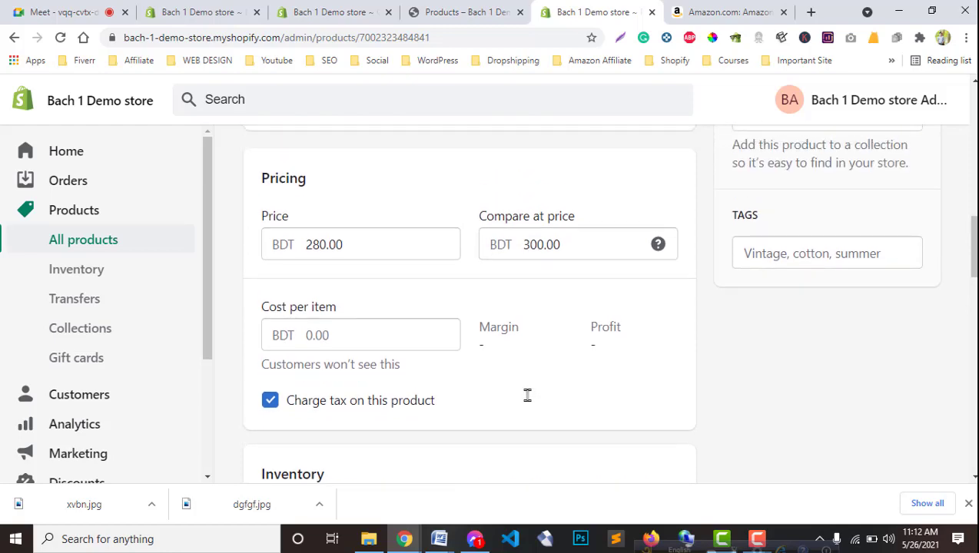
pyautogui.scroll(-4, 527, 397)
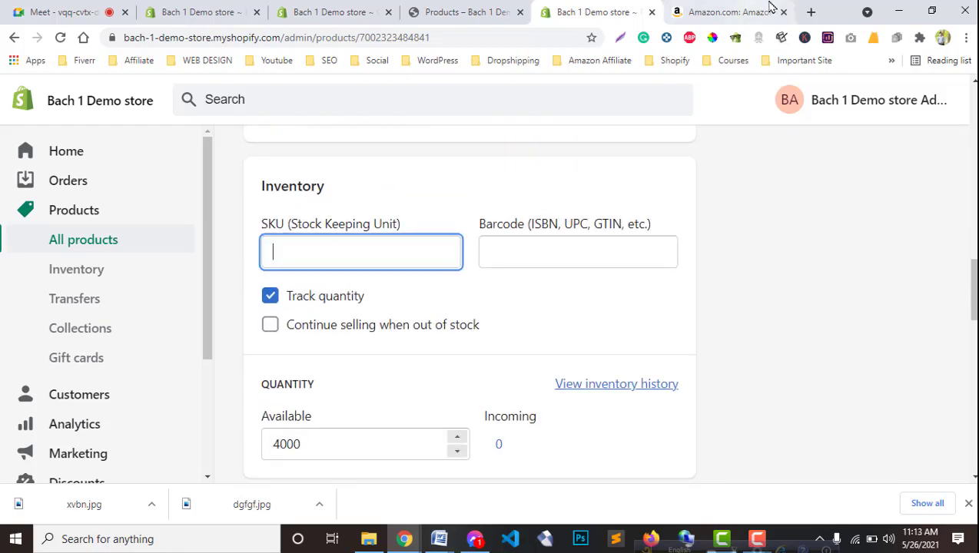
# Search the Daily Ritual top's Amazon page for "sku", then copy the product code B07N4QVXKD from its web address
pyautogui.click(723, 12)
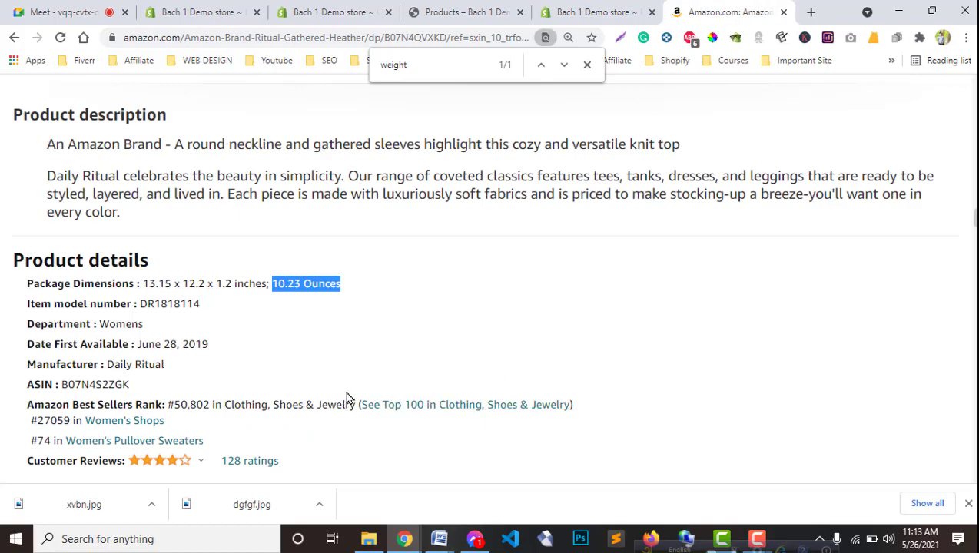
pyautogui.hotkey('ctrl', 'f')
pyautogui.write('sku')
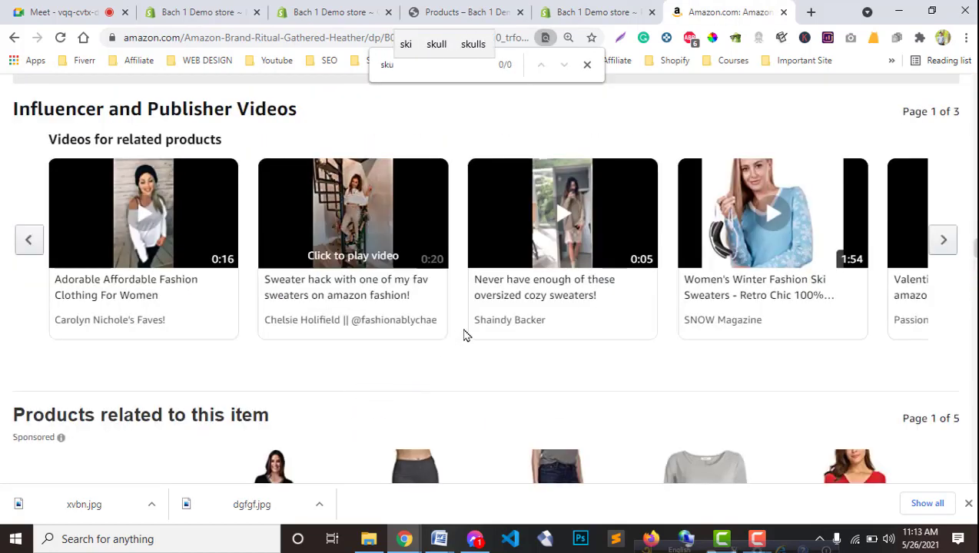
pyautogui.press('BackSpace')
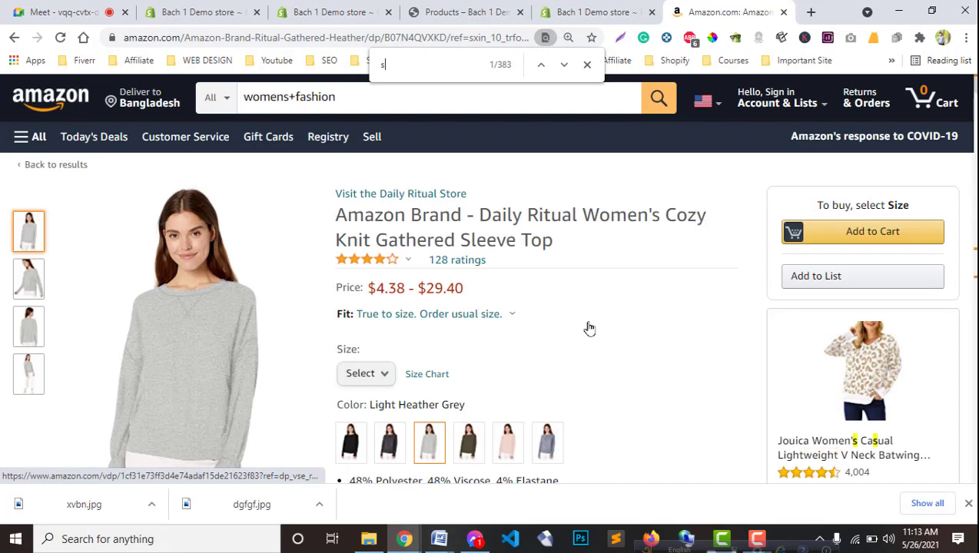
pyautogui.press('BackSpace')
pyautogui.press('BackSpace')
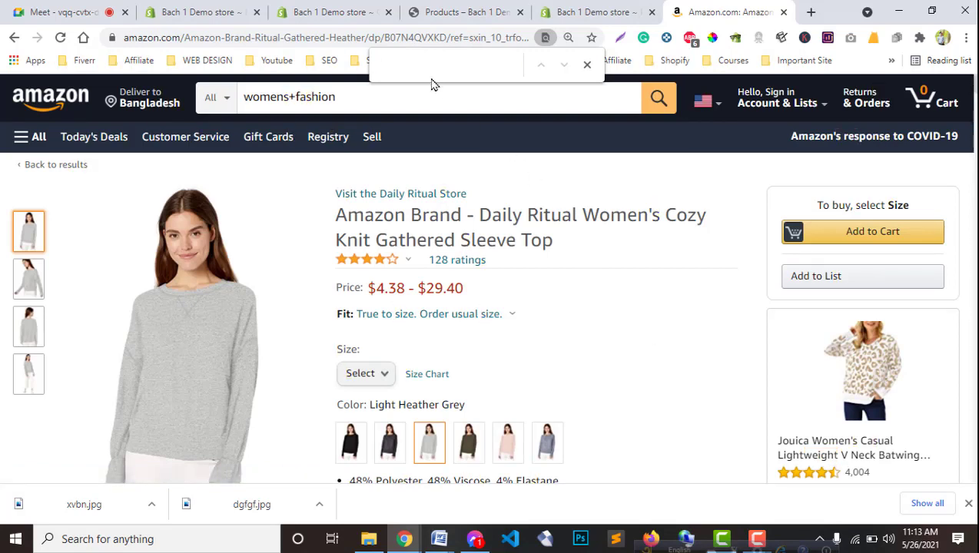
pyautogui.doubleClick(405, 38)
pyautogui.hotkey('ctrl', 'c')
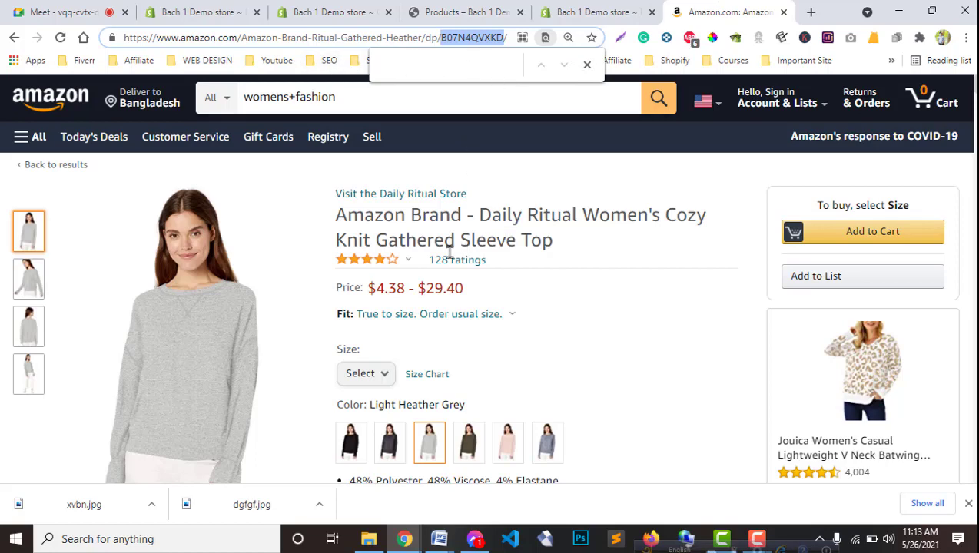
# Open the bookmarked tasks spreadsheet containing the Product Research 2021 sheet in a new browser tab
pyautogui.click(811, 12)
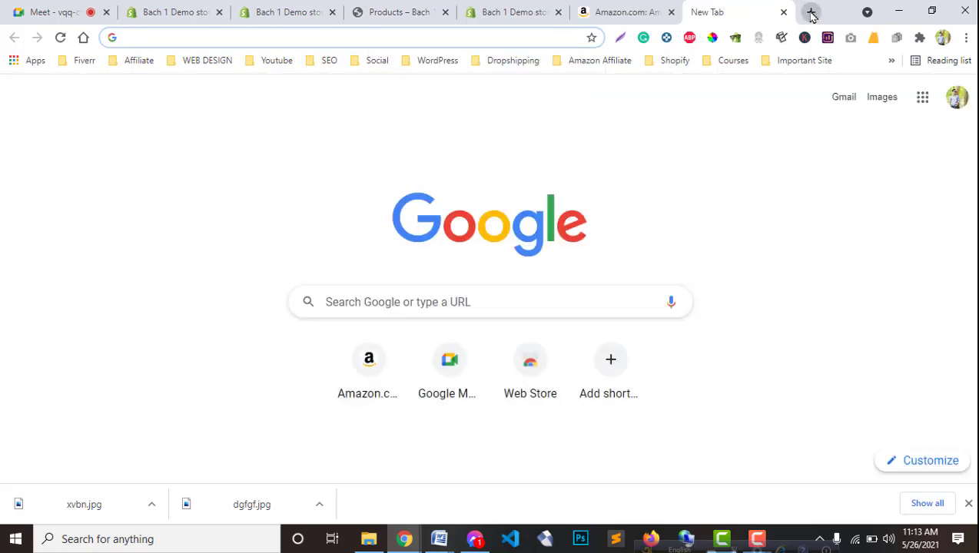
pyautogui.click(133, 61)
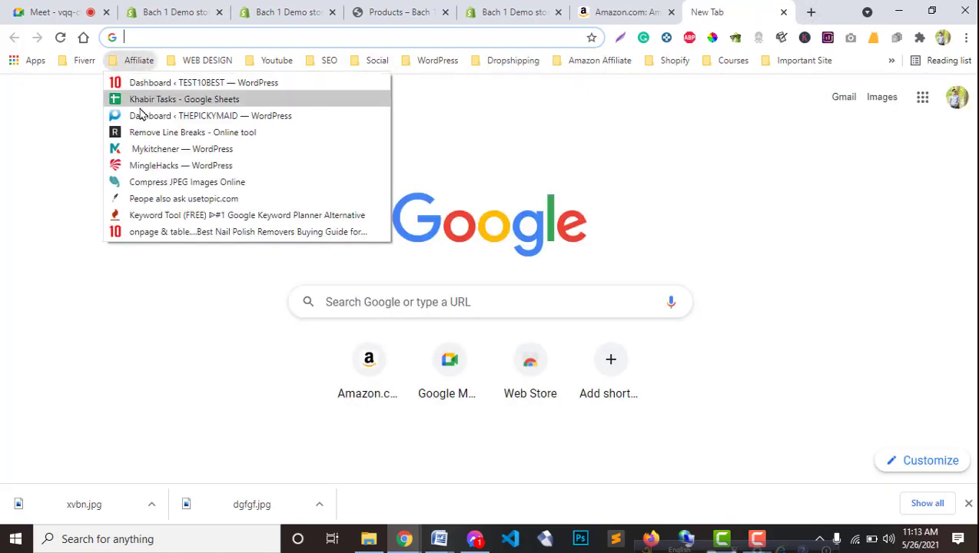
pyautogui.click(138, 112)
pyautogui.click(129, 61)
pyautogui.click(127, 98)
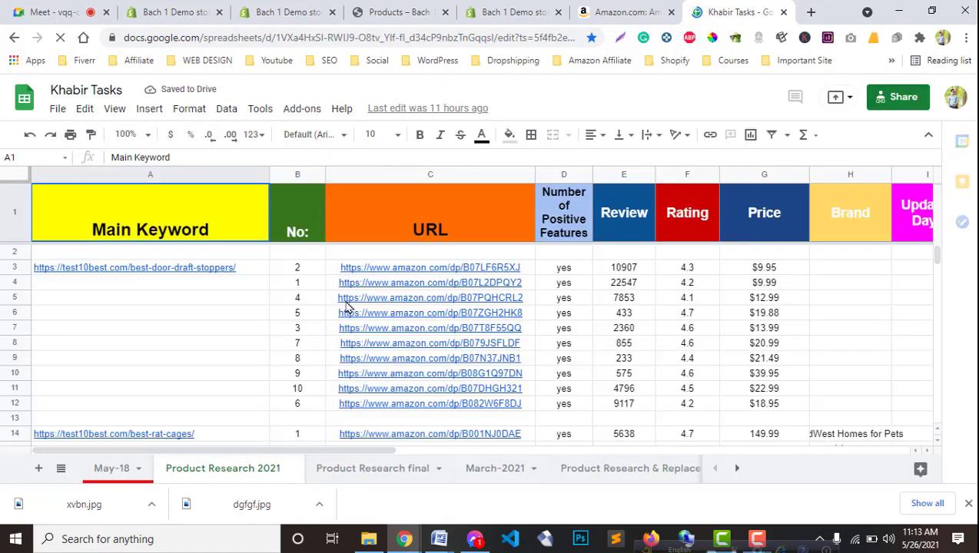
# Open the Amazon product link in cell C5 of the Product Research 2021 sheet and look over its page
pyautogui.click(477, 286)
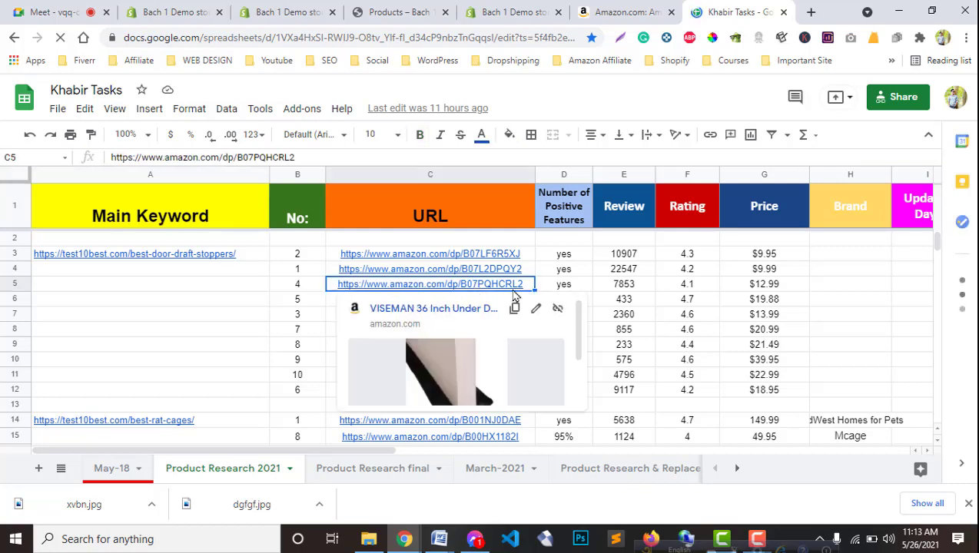
pyautogui.click(453, 309)
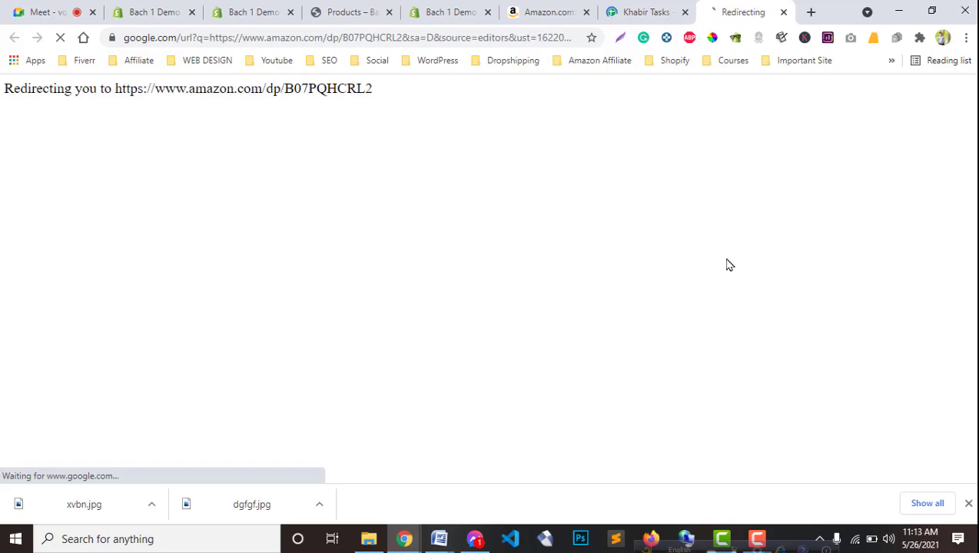
pyautogui.scroll(-1, 488, 443)
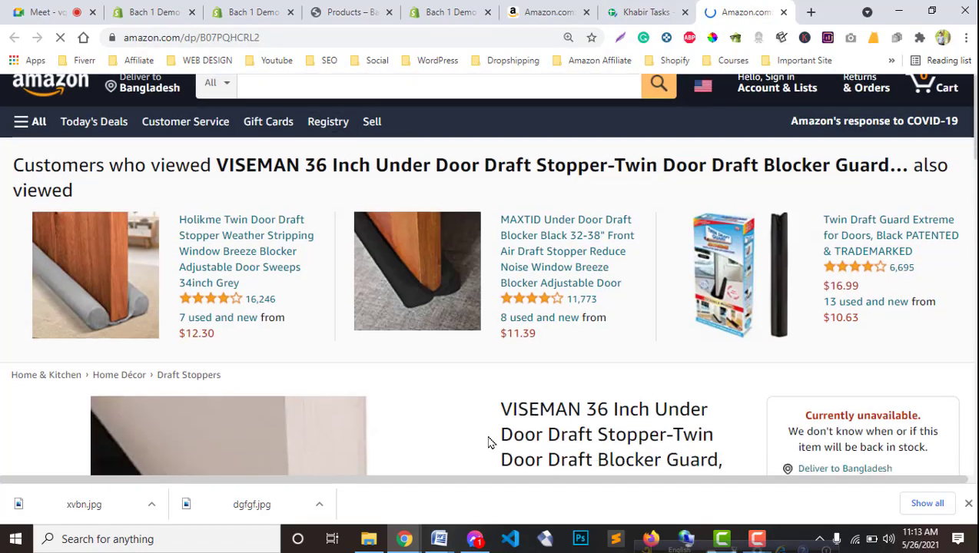
pyautogui.scroll(-3, 490, 438)
pyautogui.scroll(4, 490, 438)
# Replace the product code in the short Amazon address with the copied code B07N4QVXKD
pyautogui.click(162, 37)
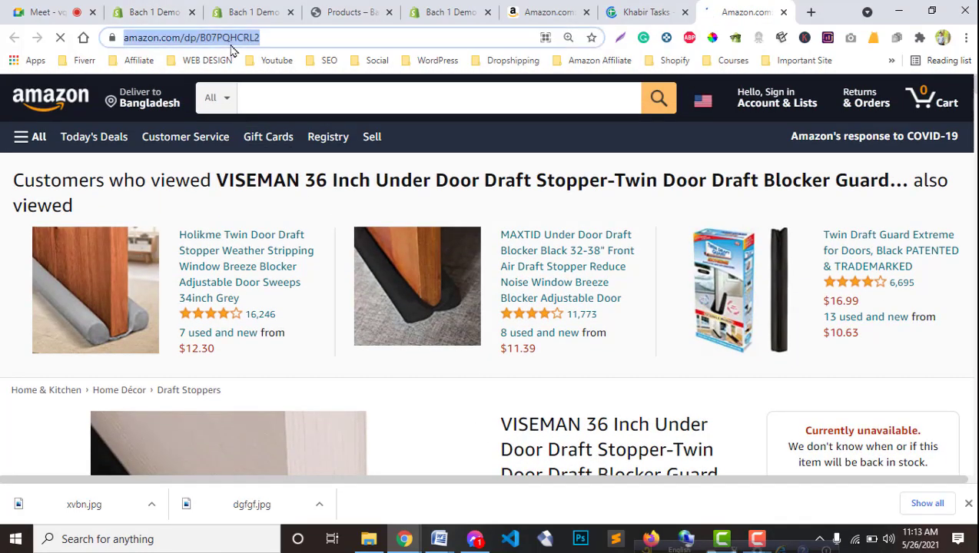
pyautogui.doubleClick(265, 38)
pyautogui.hotkey('ctrl', 'v')
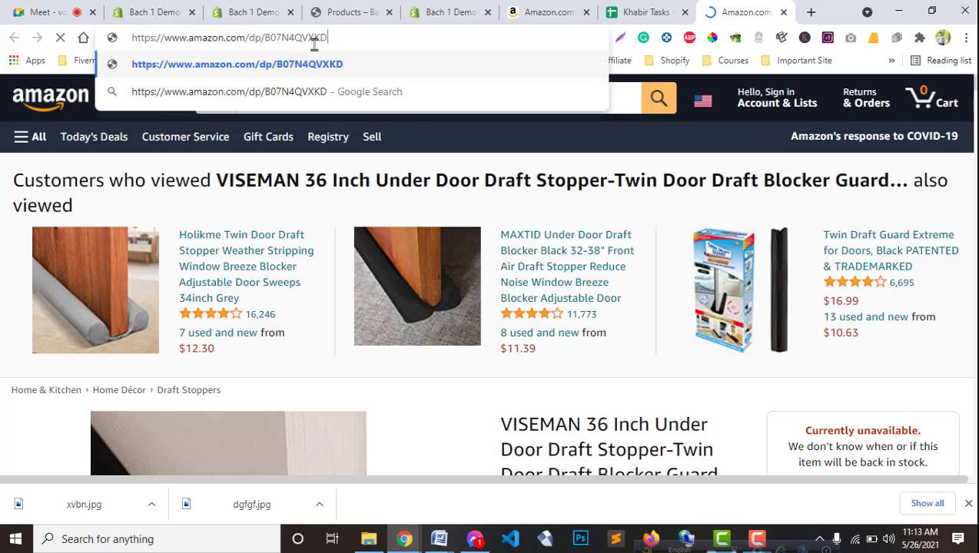